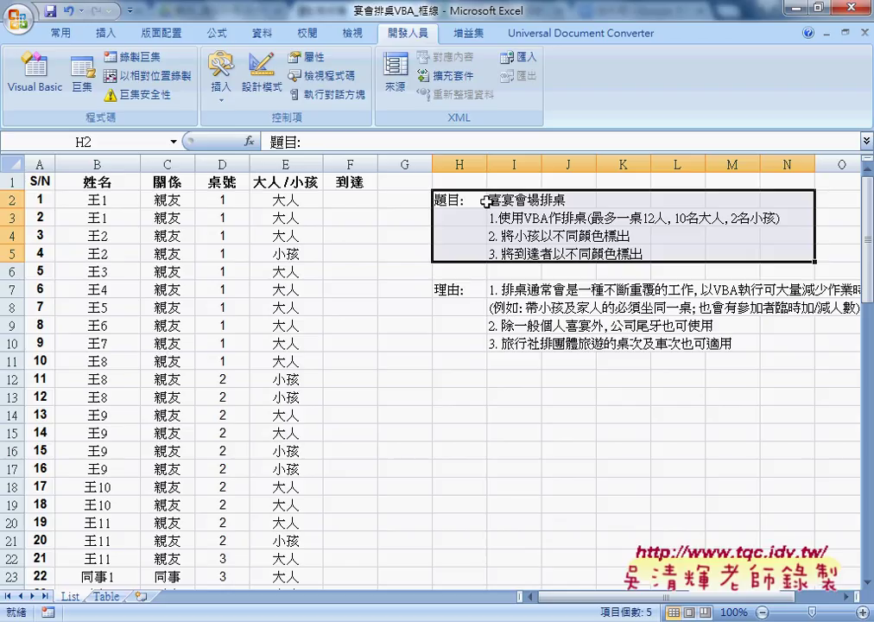
- Read the task heading in H2 and the reasons heading in H7, then go to the Table sheet
click(461, 197)
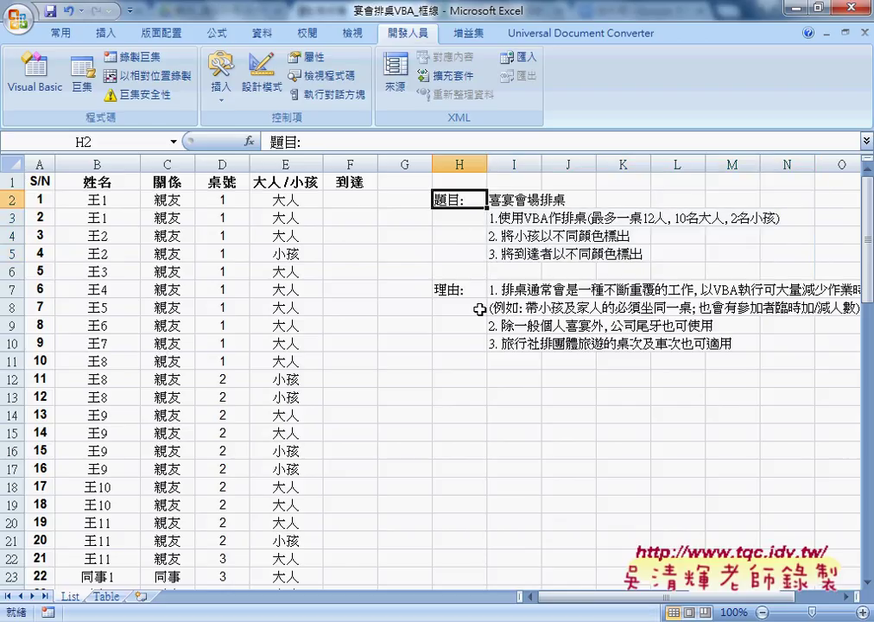
click(451, 292)
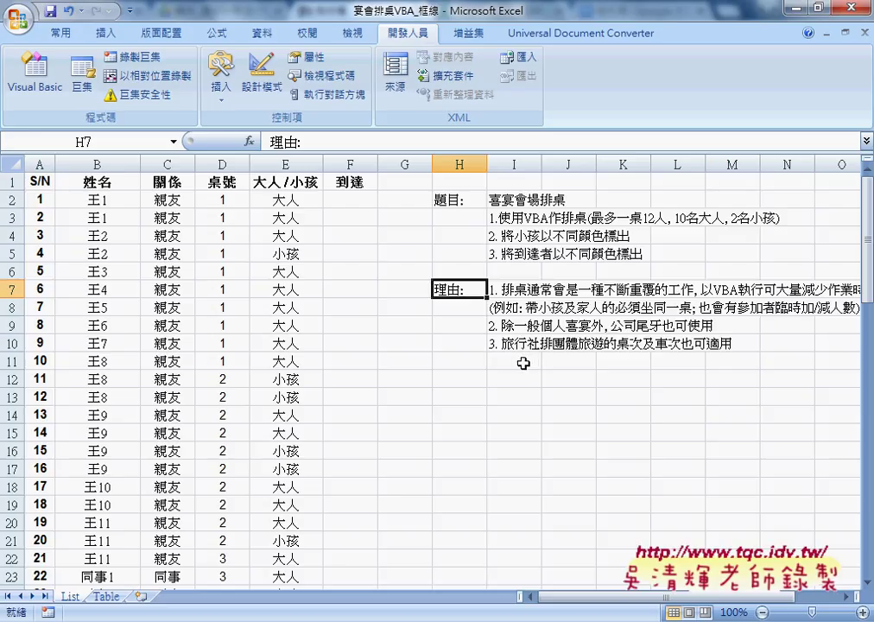
click(106, 596)
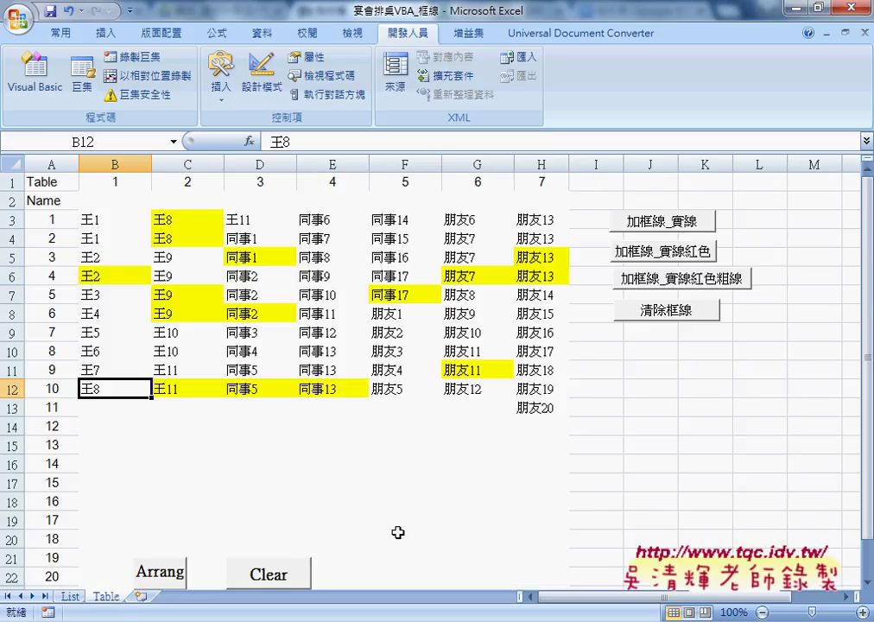
- Open the Arrang button's assigned macro, Tablelist, for editing in the VBA editor
scroll(397, 532, down, 1)
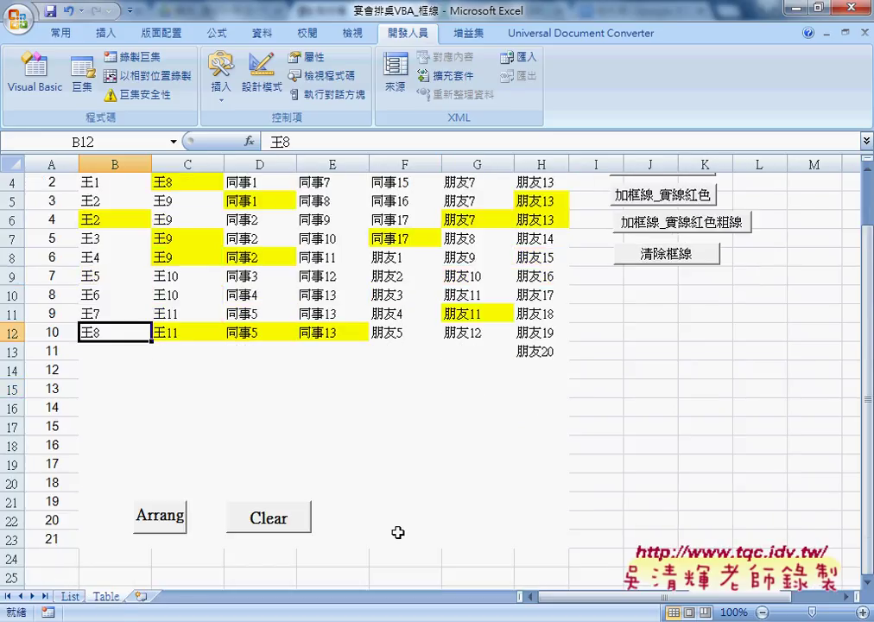
right_click(178, 522)
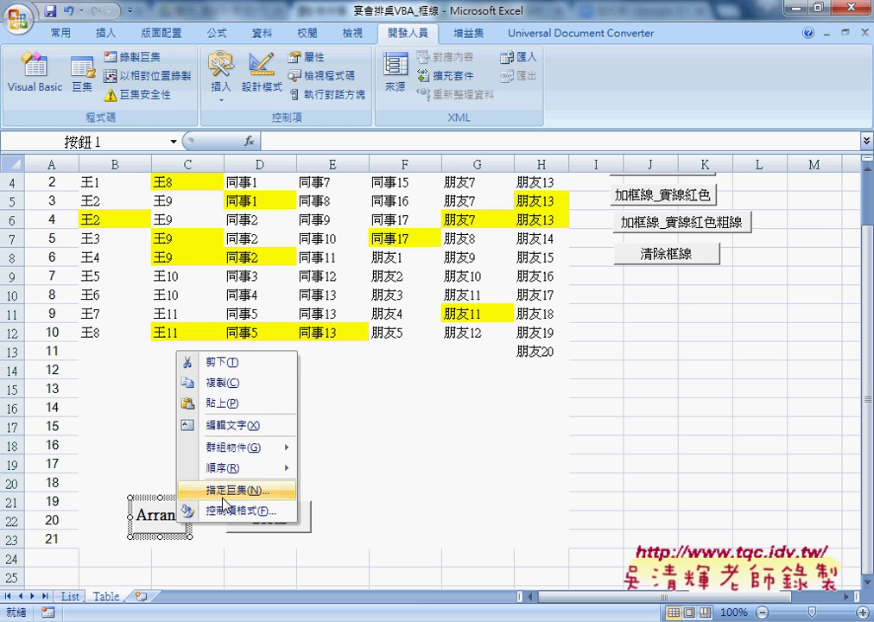
click(234, 490)
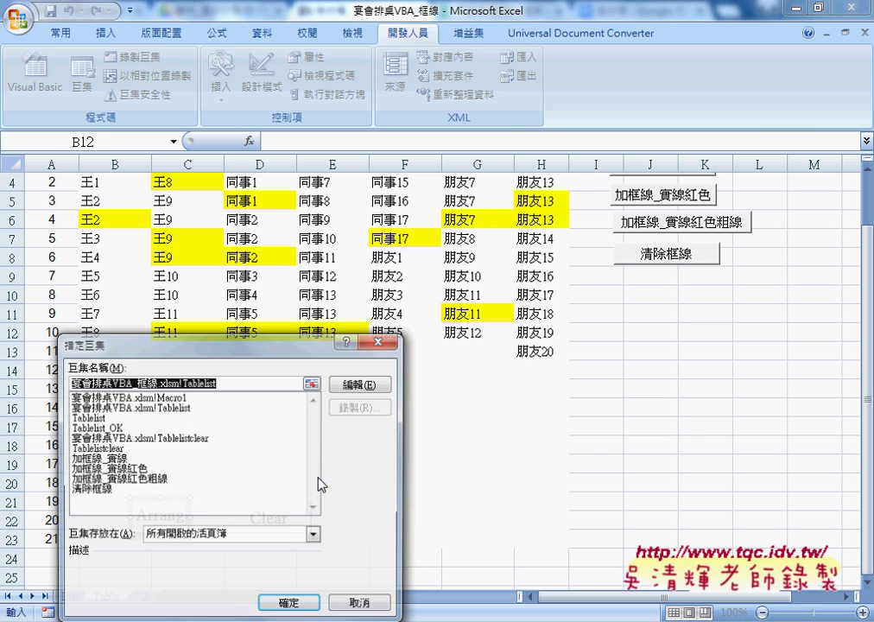
click(367, 386)
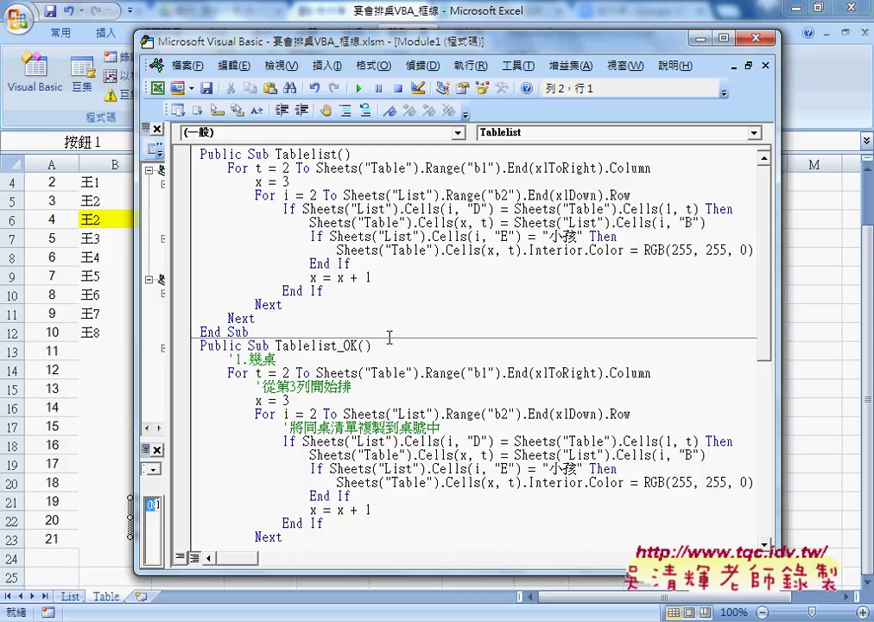
- Select the indentation on the For t and outer Next lines, and widen the Project Explorer
click(228, 169)
key(shift+Home)
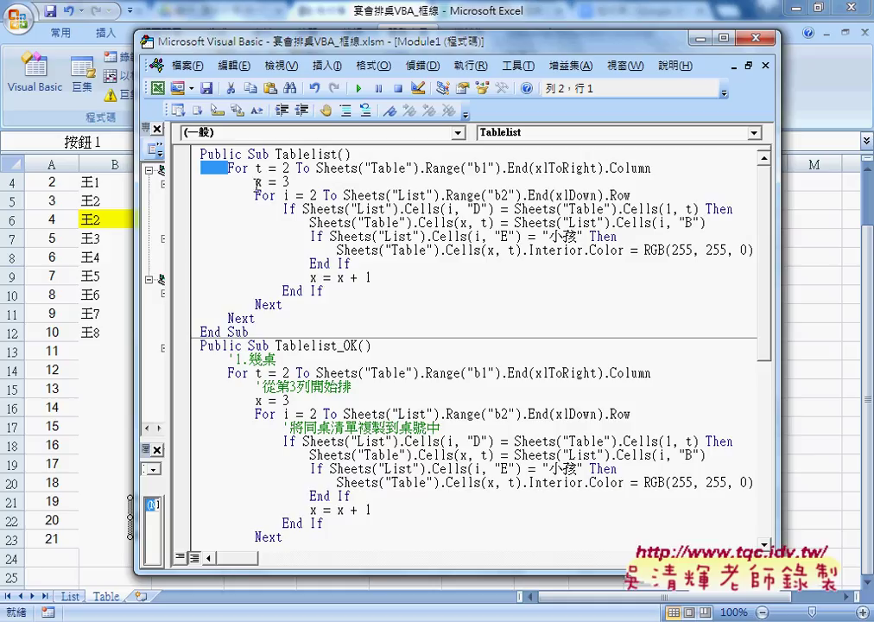
click(256, 181)
key(Down)
key(Down)
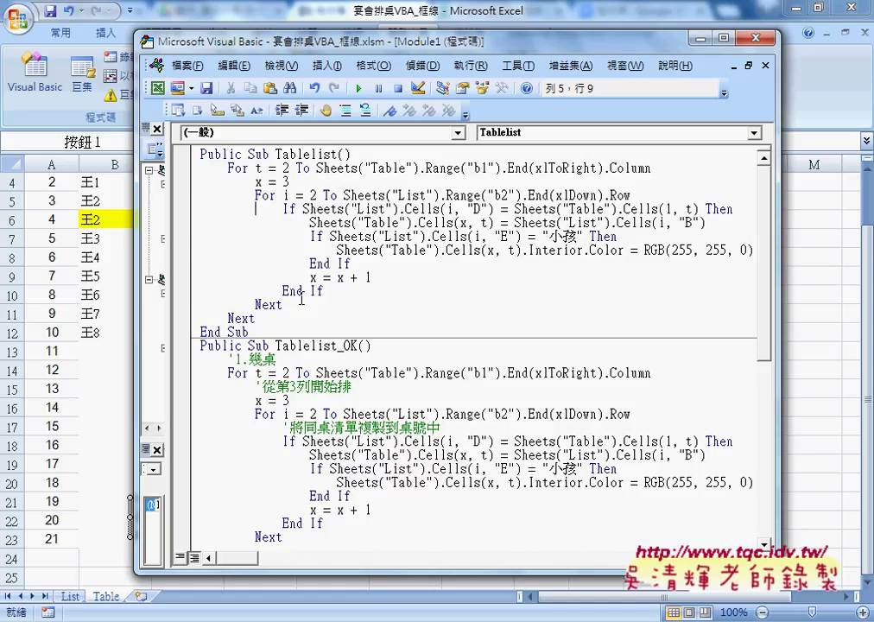
click(257, 319)
drag(227, 319, 207, 320)
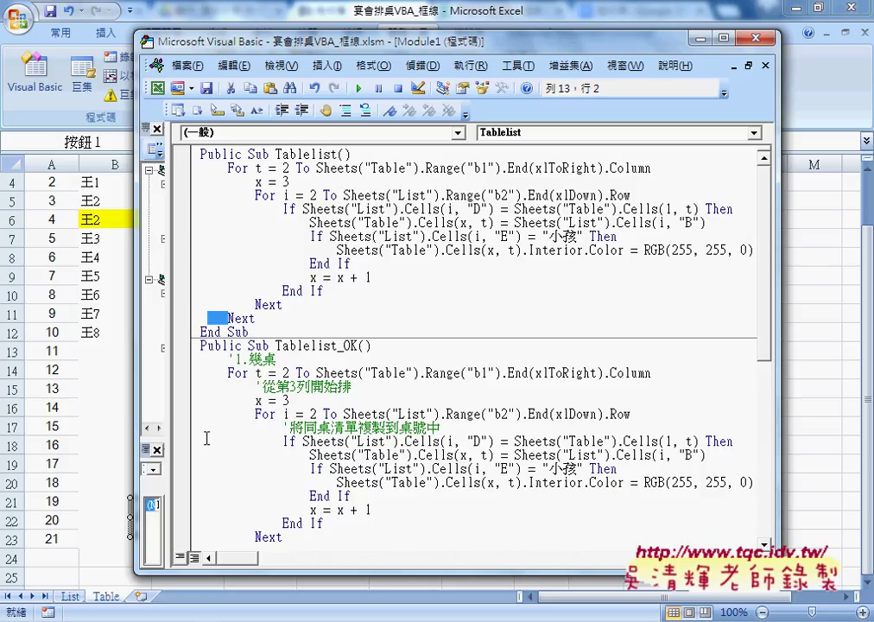
drag(173, 247, 314, 285)
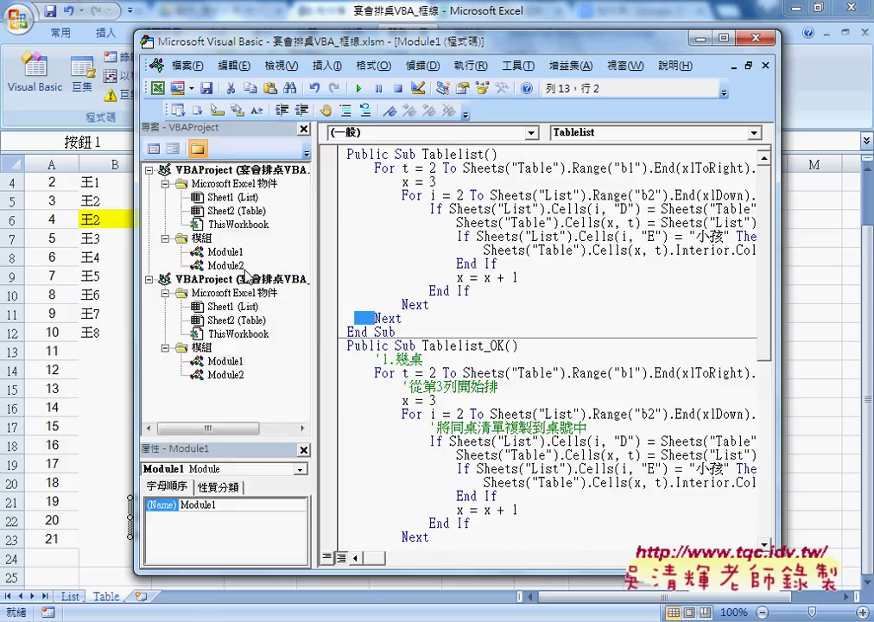
- Open Module1, resize the project pane and editor window, and select the For t…Next loop
double_click(225, 252)
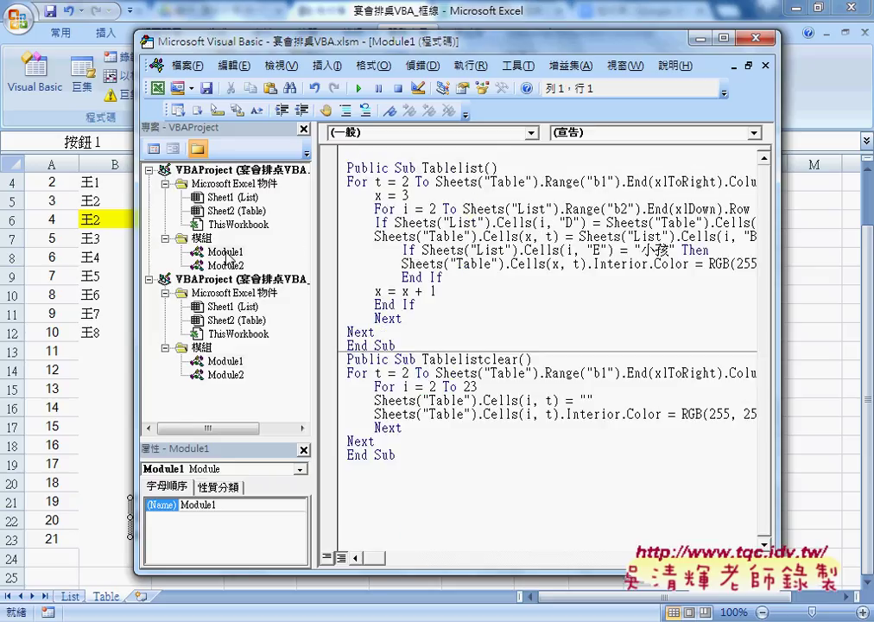
click(313, 227)
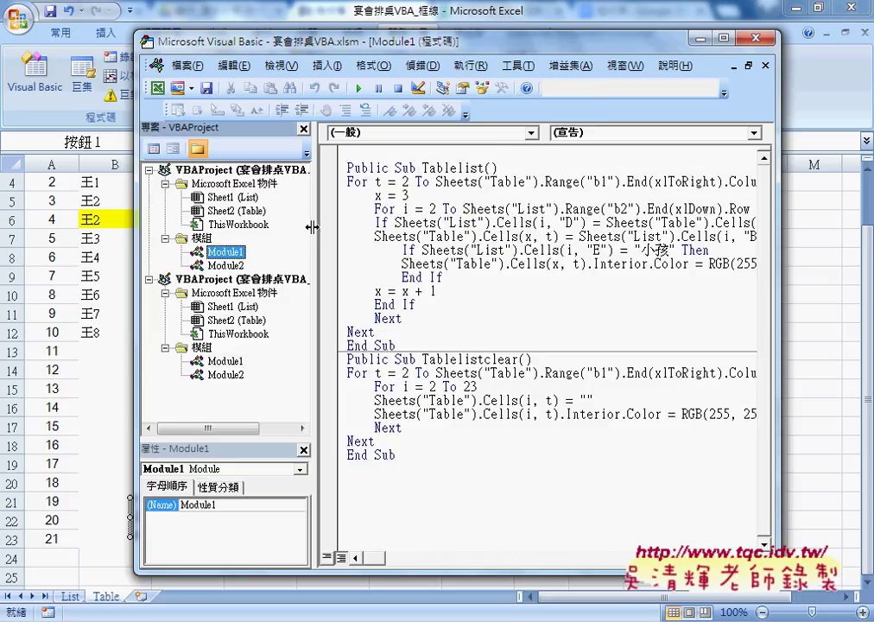
drag(312, 227, 231, 227)
drag(293, 52, 176, 38)
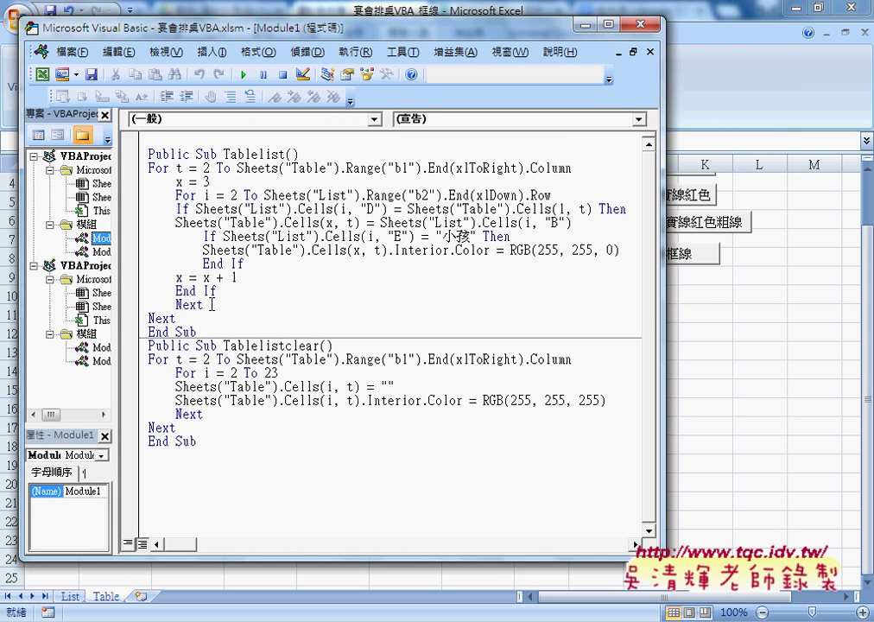
drag(176, 317, 146, 170)
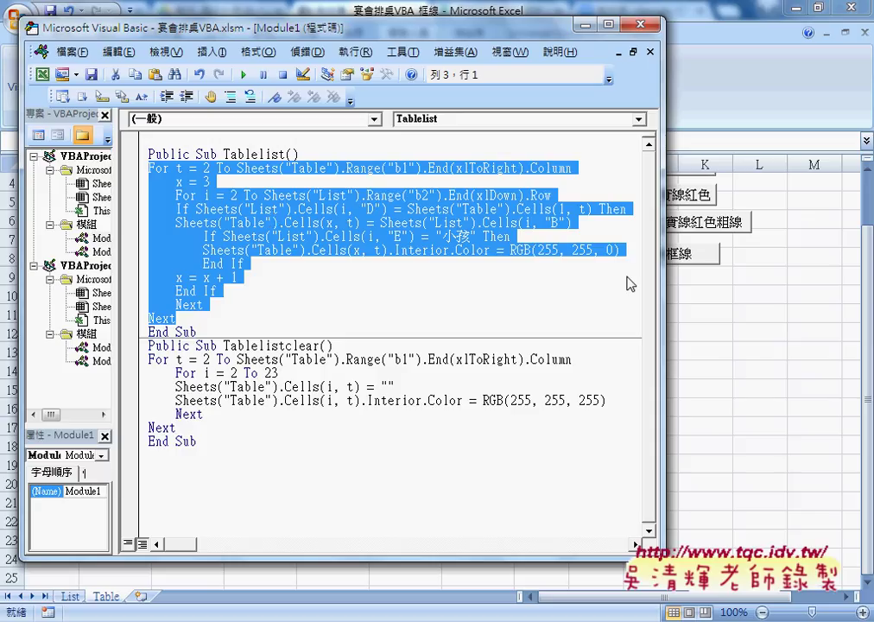
drag(662, 273, 805, 274)
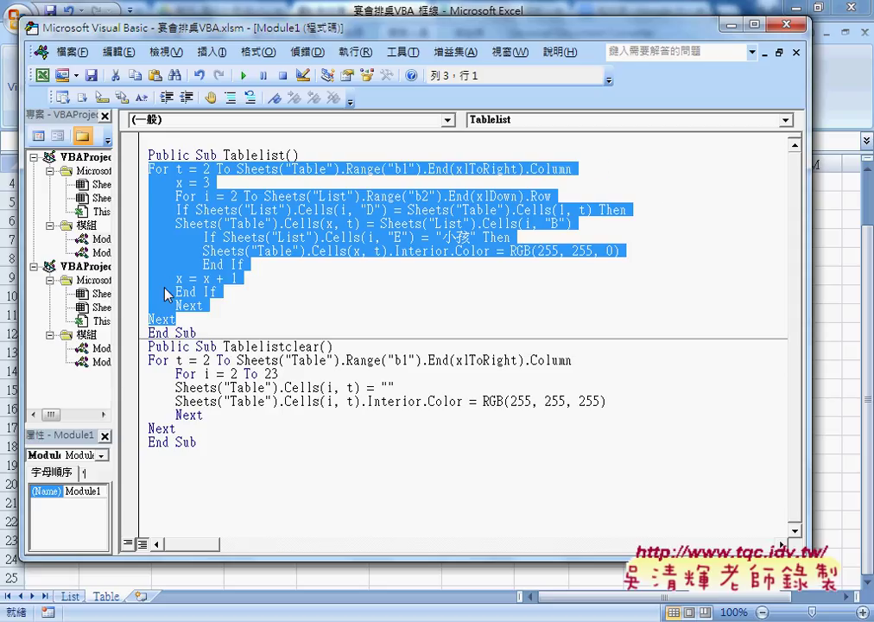
- Indent the whole For t loop, then indent the If…End If block one more level
key(Tab)
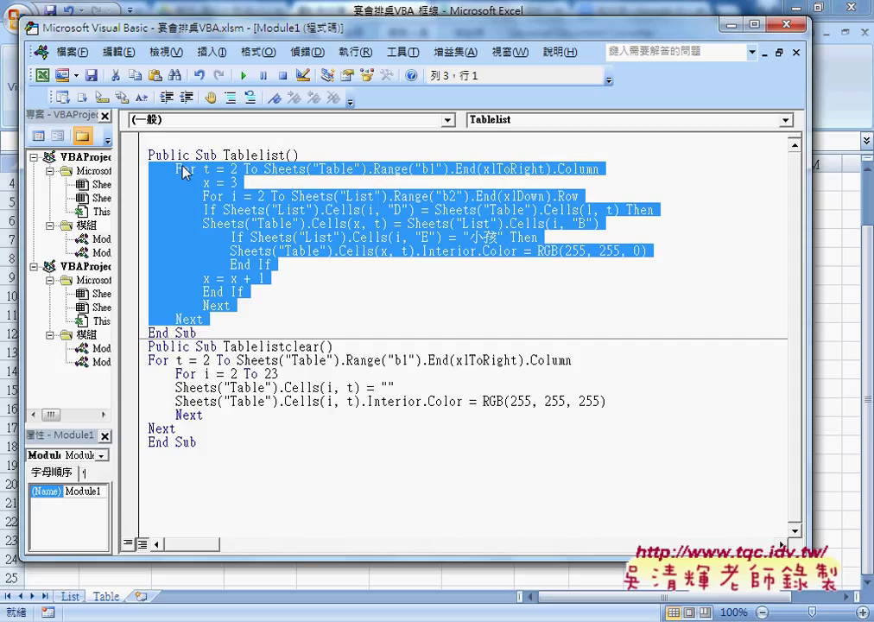
click(183, 169)
click(190, 319)
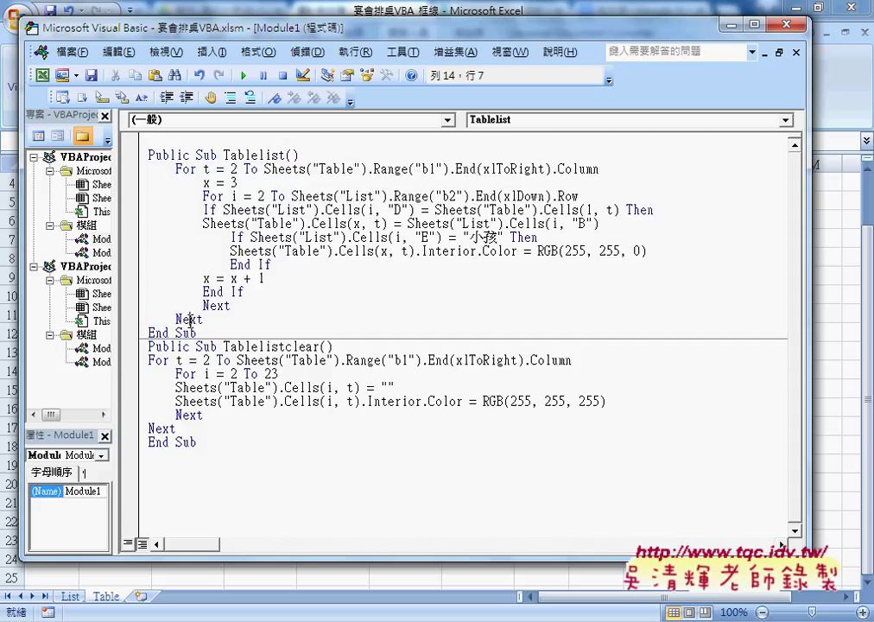
click(203, 183)
click(204, 196)
click(206, 209)
click(204, 196)
click(204, 306)
drag(204, 210, 266, 295)
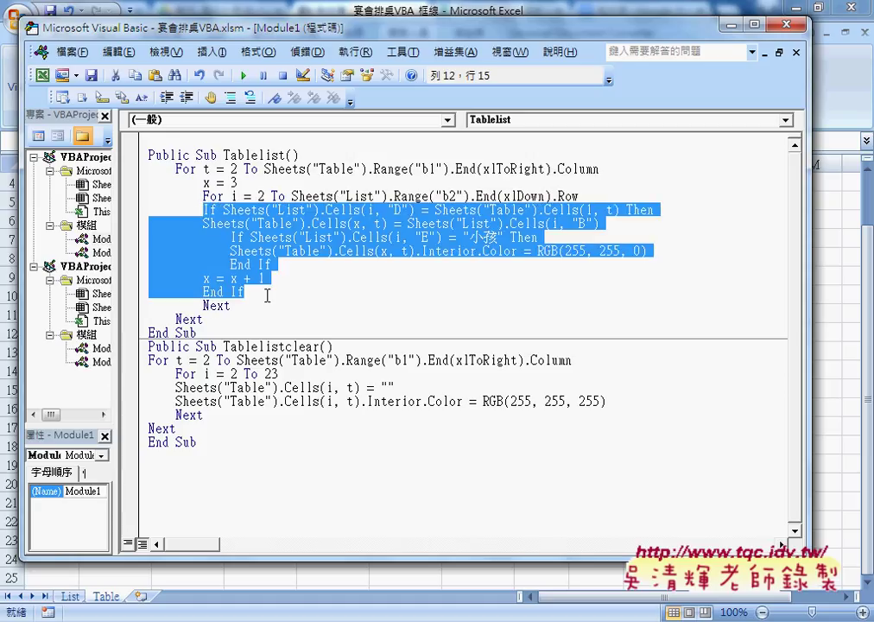
key(Tab)
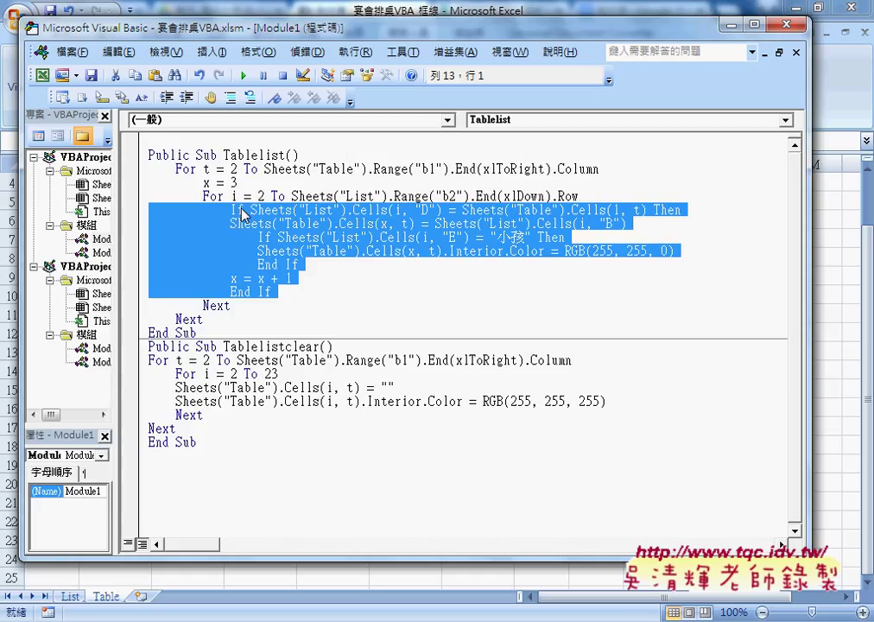
- Indent the cell-assignment through x = x + 1 lines, outdent the inner If, and indent Interior.Color
click(236, 210)
click(241, 291)
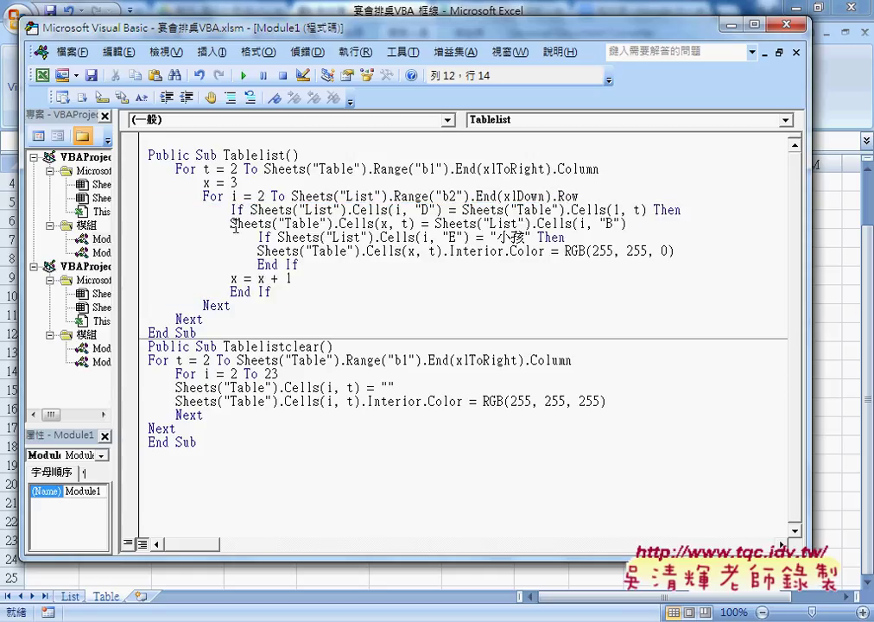
drag(309, 278, 123, 229)
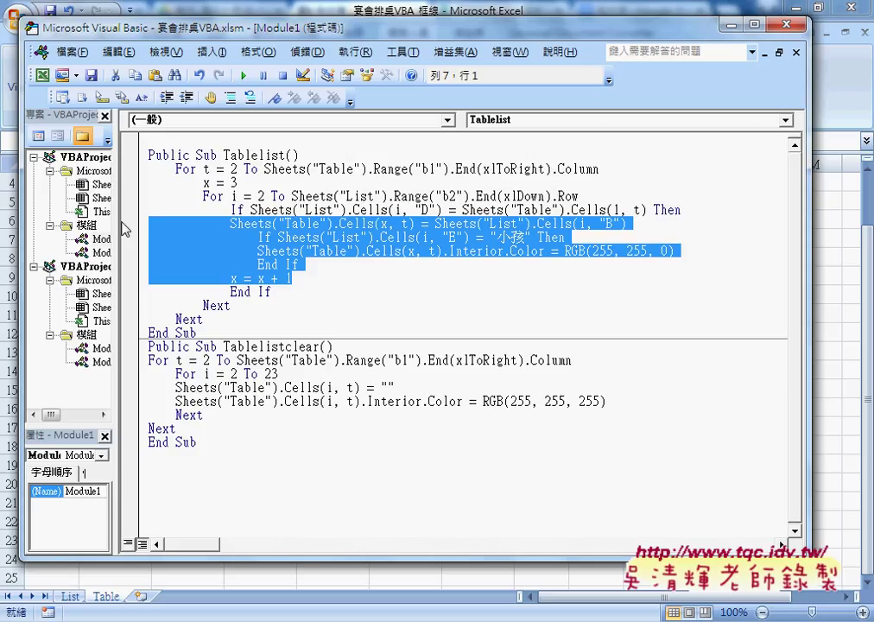
key(Tab)
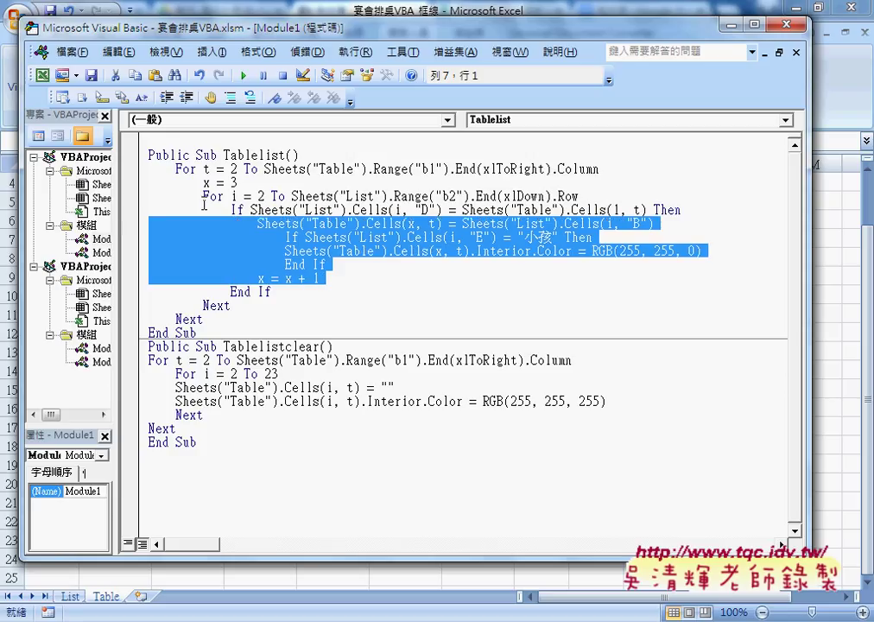
click(331, 265)
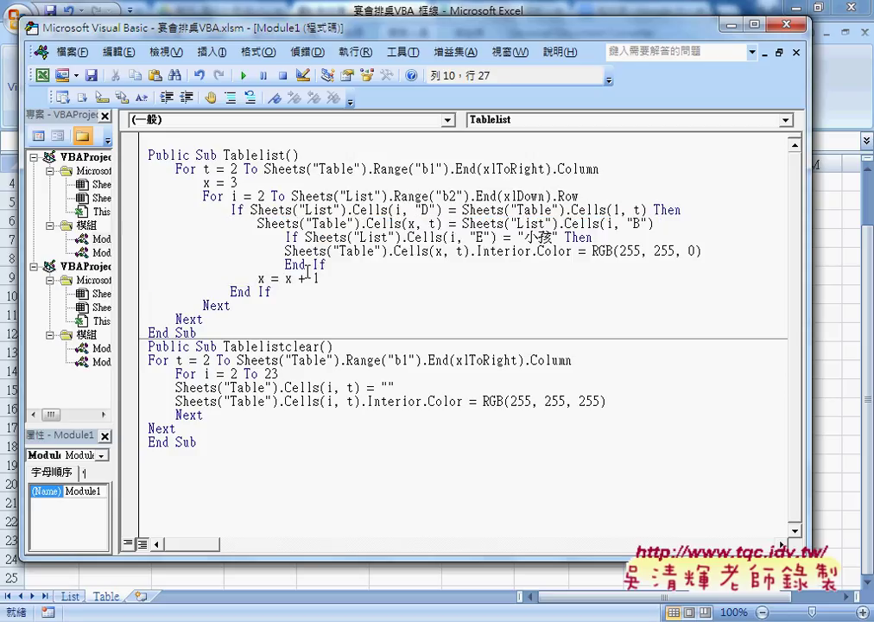
drag(328, 265, 247, 241)
key(shift+Home)
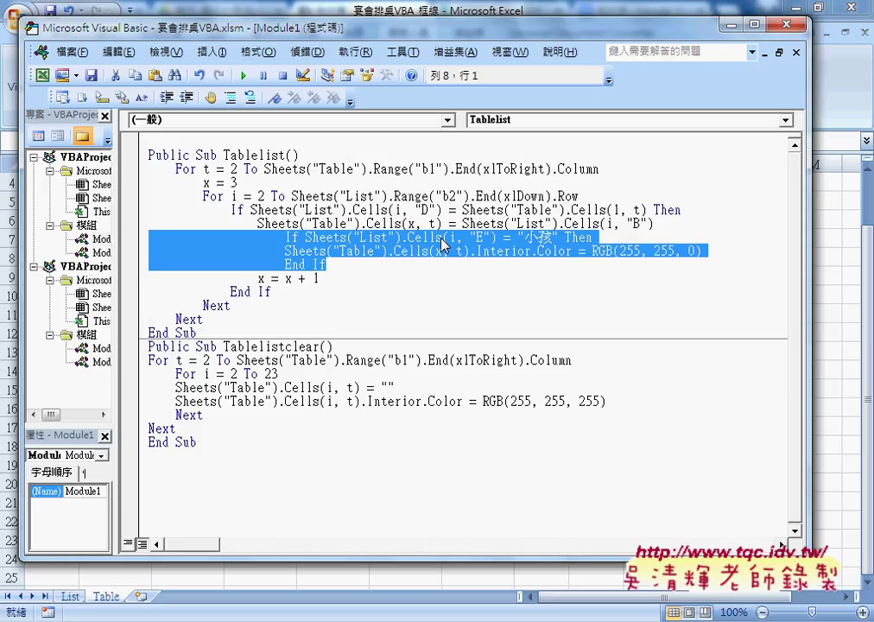
key(shift+Tab)
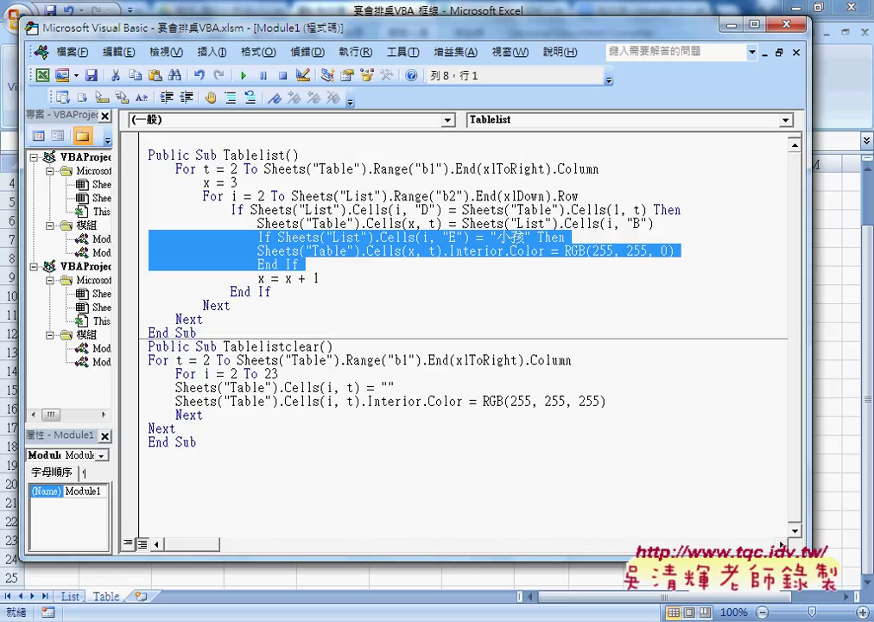
click(264, 250)
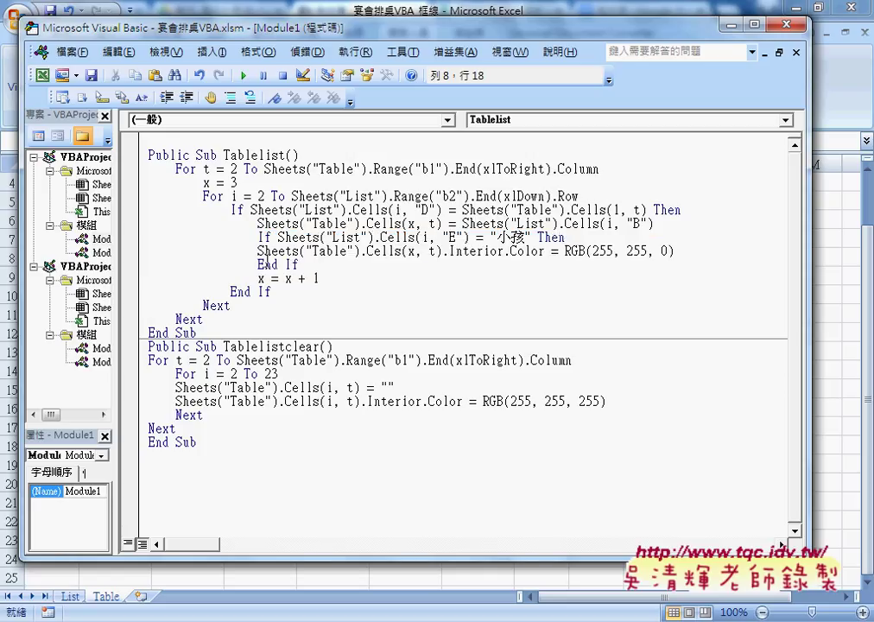
click(264, 259)
click(257, 252)
key(Tab)
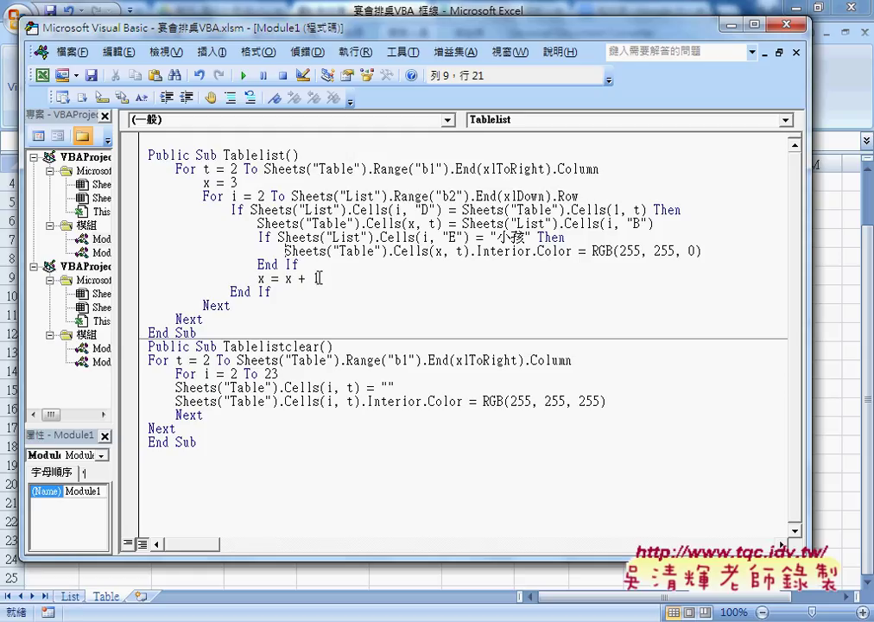
- Check that each For, If, End If and Next line aligns with its partner
click(186, 169)
click(189, 319)
click(210, 197)
click(216, 306)
click(231, 209)
click(264, 237)
click(264, 264)
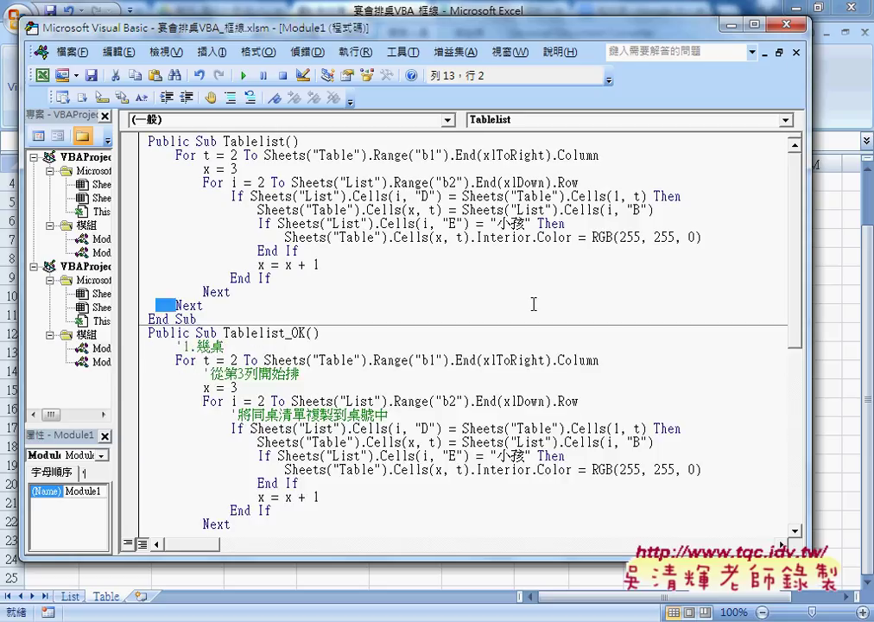
scroll(533, 303, down, 3)
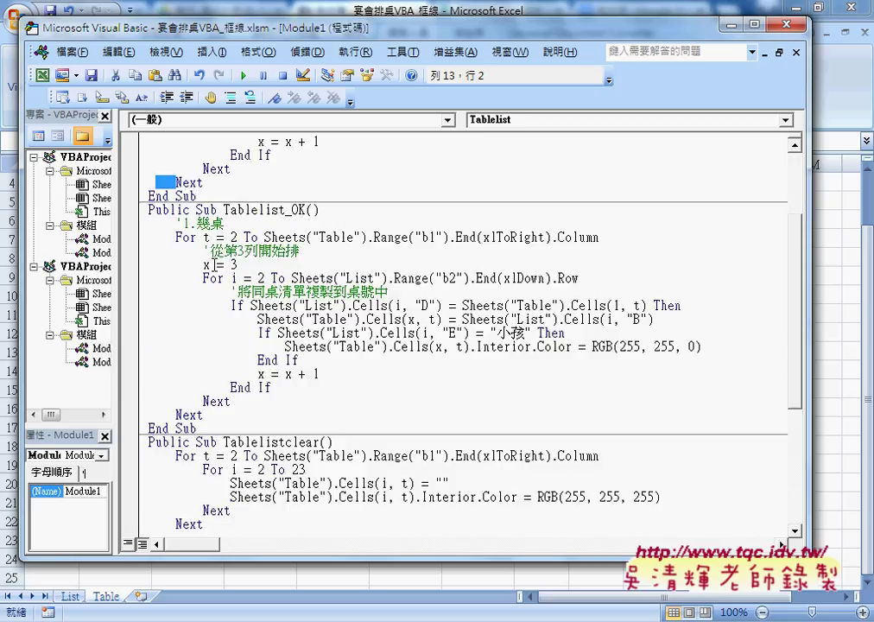
- Slide the code window right to uncover the worksheet, highlighting the 幾桌 comment in Tablelist_OK
click(188, 222)
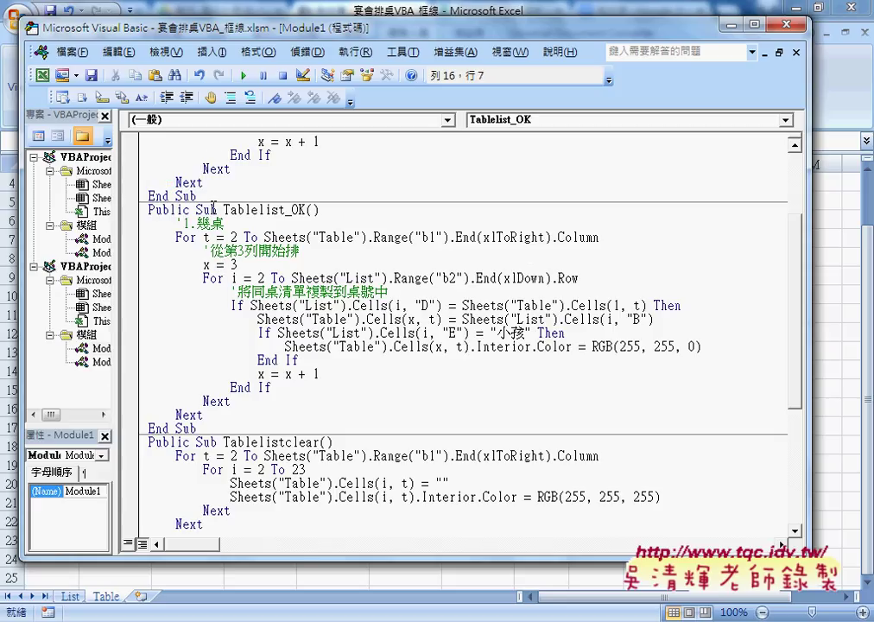
drag(177, 33, 252, 43)
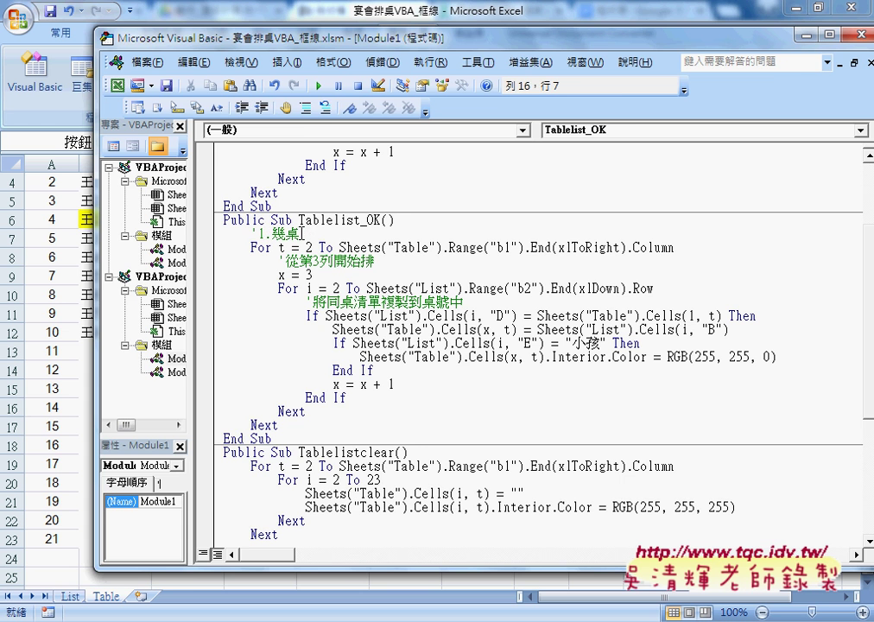
drag(302, 231, 273, 232)
drag(291, 45, 392, 48)
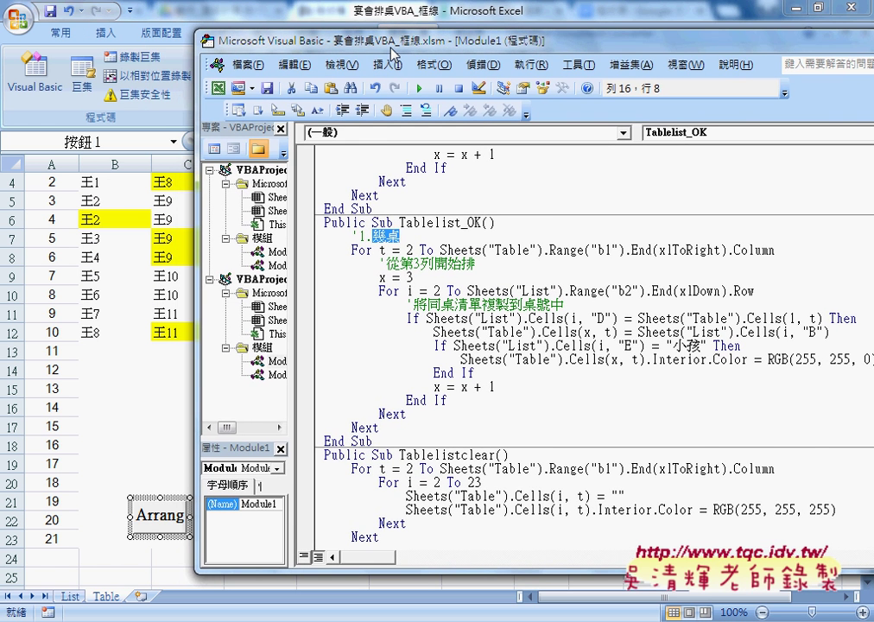
- On the List sheet, select table numbers D2:D11 and column D, then return to the Table sheet
click(71, 596)
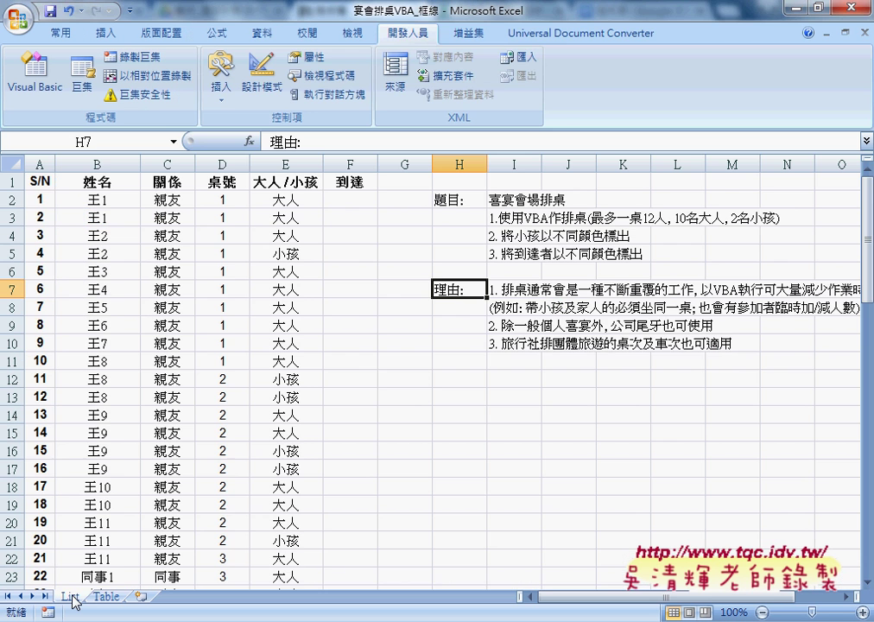
drag(222, 199, 223, 362)
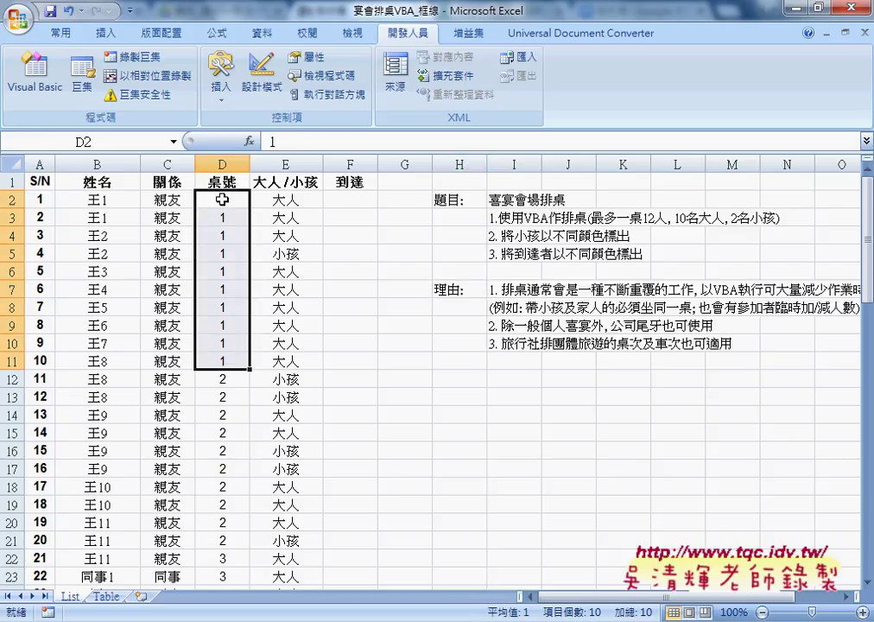
click(222, 164)
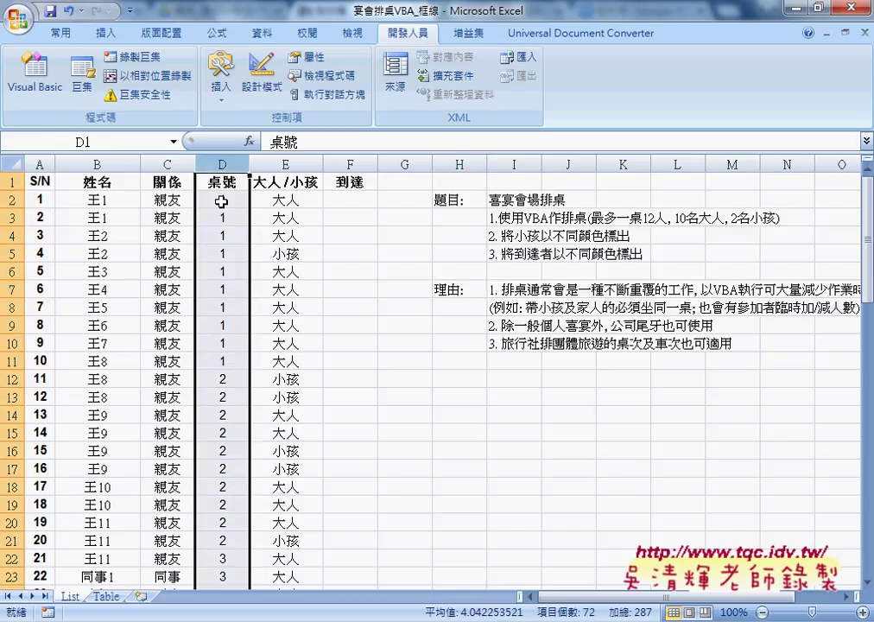
click(224, 201)
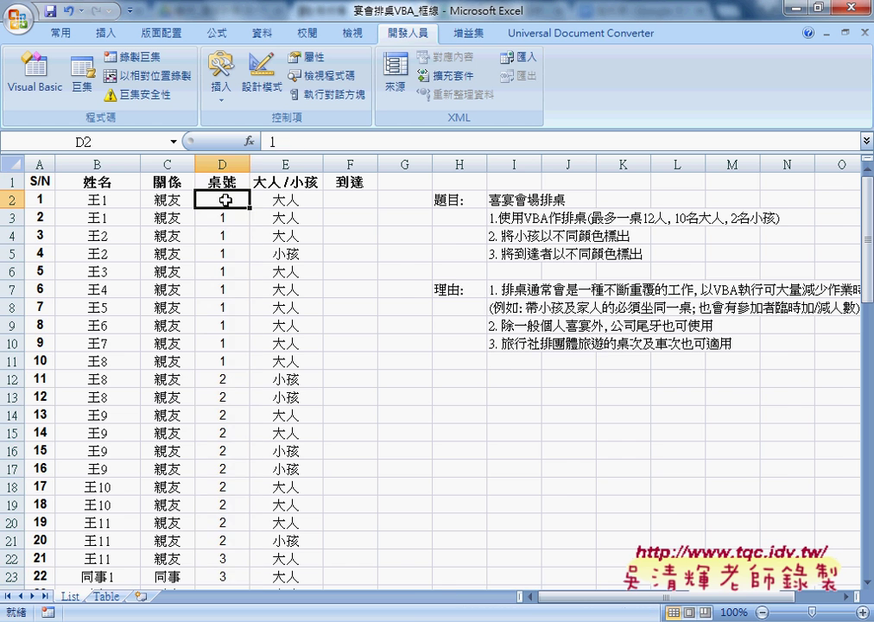
click(107, 596)
scroll(114, 243, up, 1)
click(119, 163)
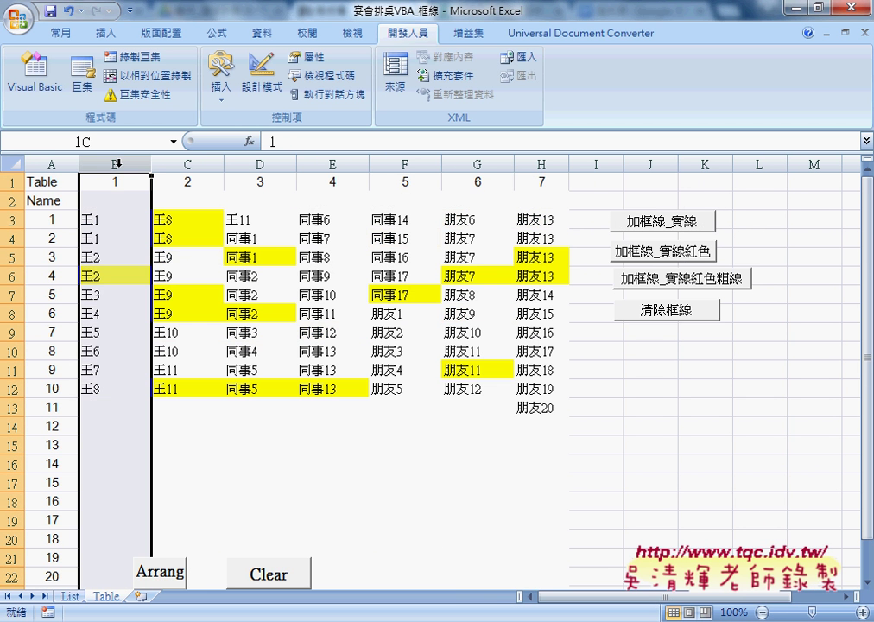
click(113, 190)
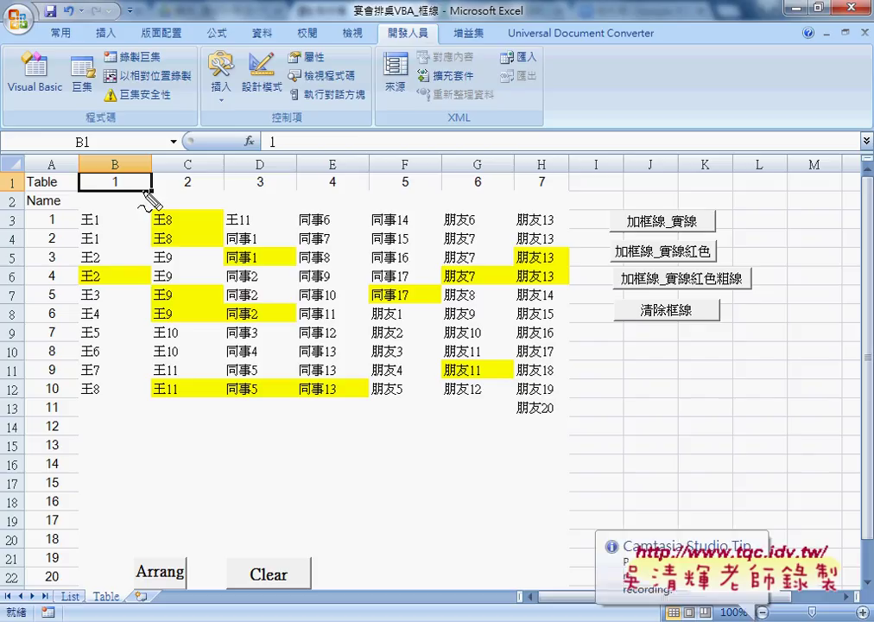
drag(125, 173, 115, 169)
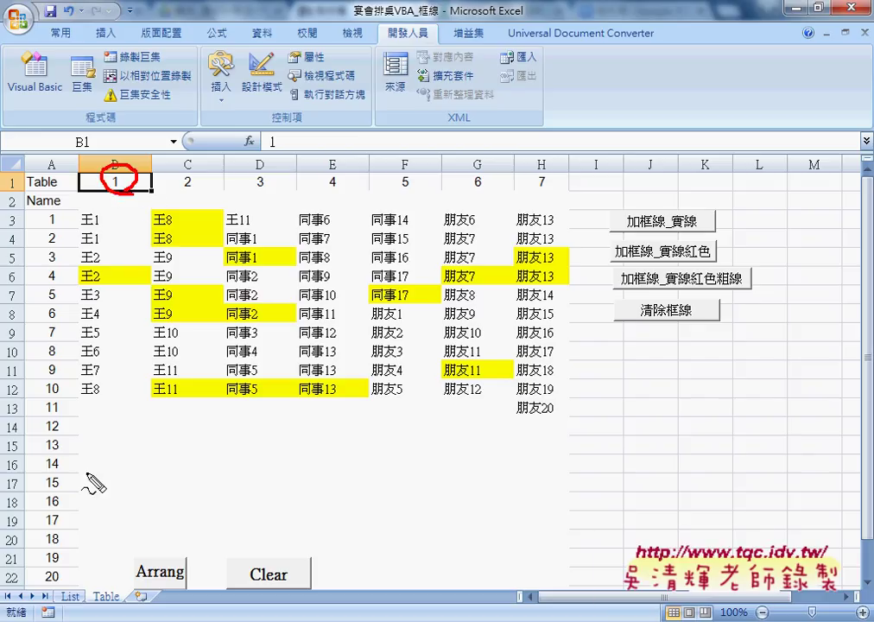
mouse_move(113, 402)
mouse_down()
mouse_move(69, 223)
mouse_move(110, 403)
mouse_up()
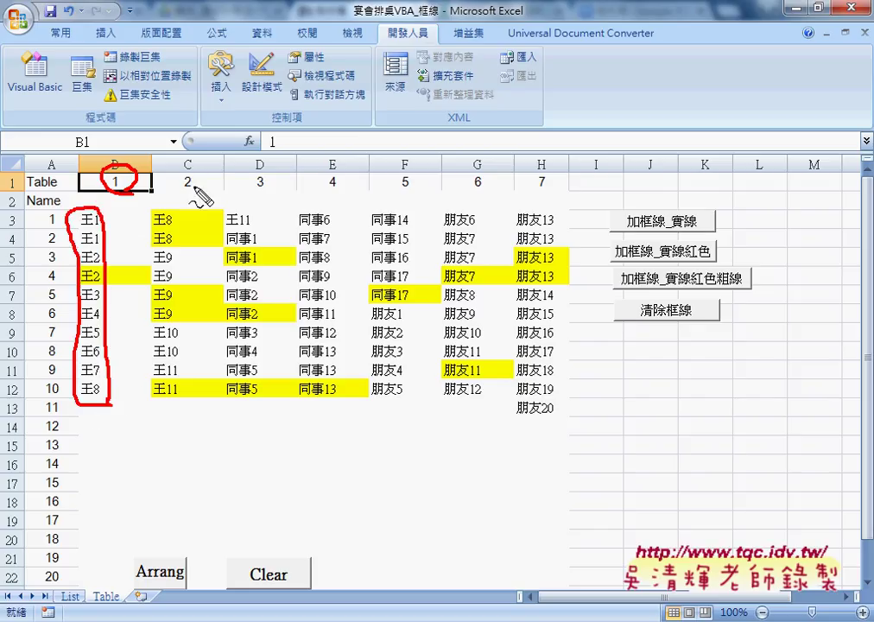
mouse_move(193, 171)
mouse_down()
mouse_move(190, 184)
mouse_move(185, 177)
mouse_up()
mouse_move(177, 215)
mouse_down()
mouse_move(184, 395)
mouse_move(174, 407)
mouse_up()
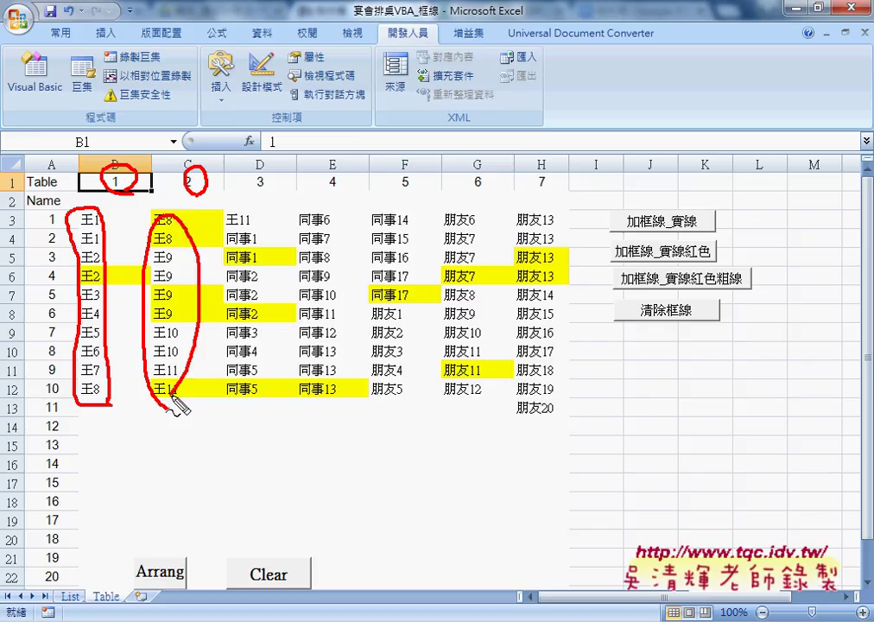
key(Escape)
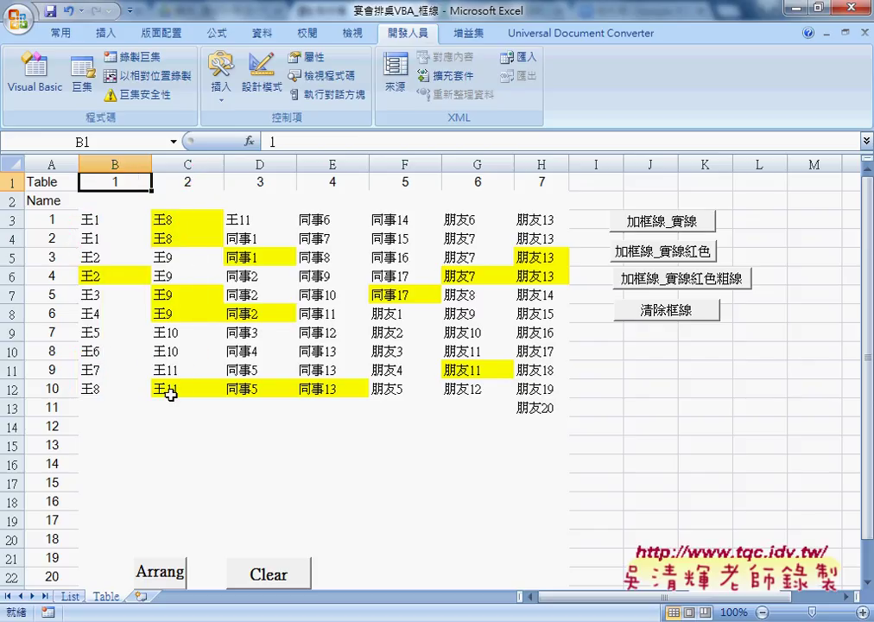
click(119, 278)
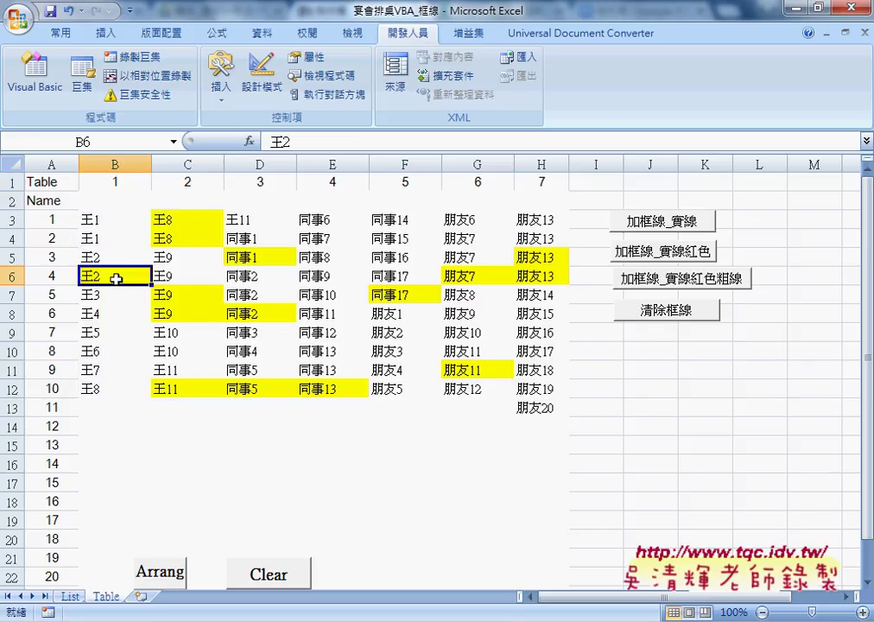
- Switch to the List sheet and select E5, guest 王2's 小孩 entry
click(70, 596)
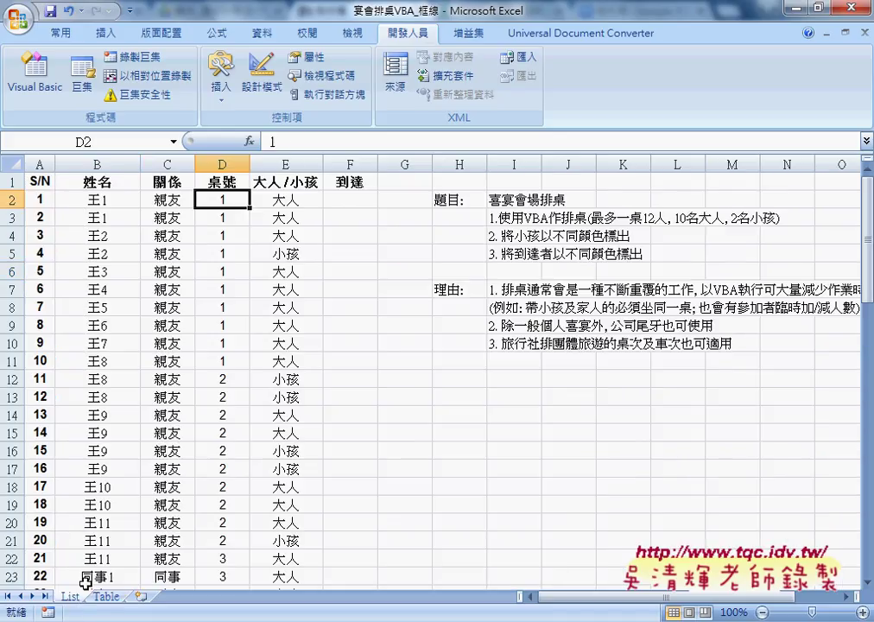
click(297, 256)
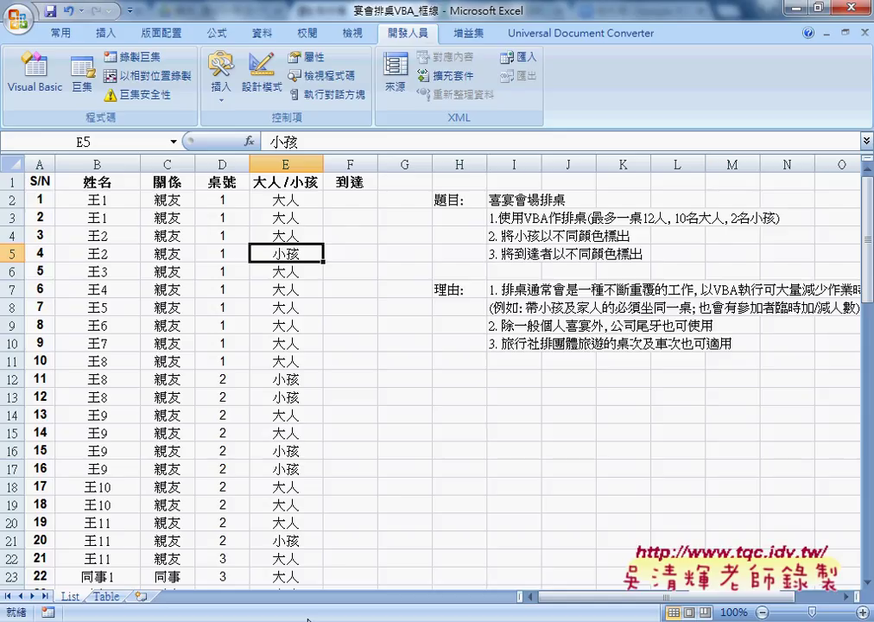
- Bring the VBA editor back in front and move its window up and left
mouse_move(288, 618)
click(110, 483)
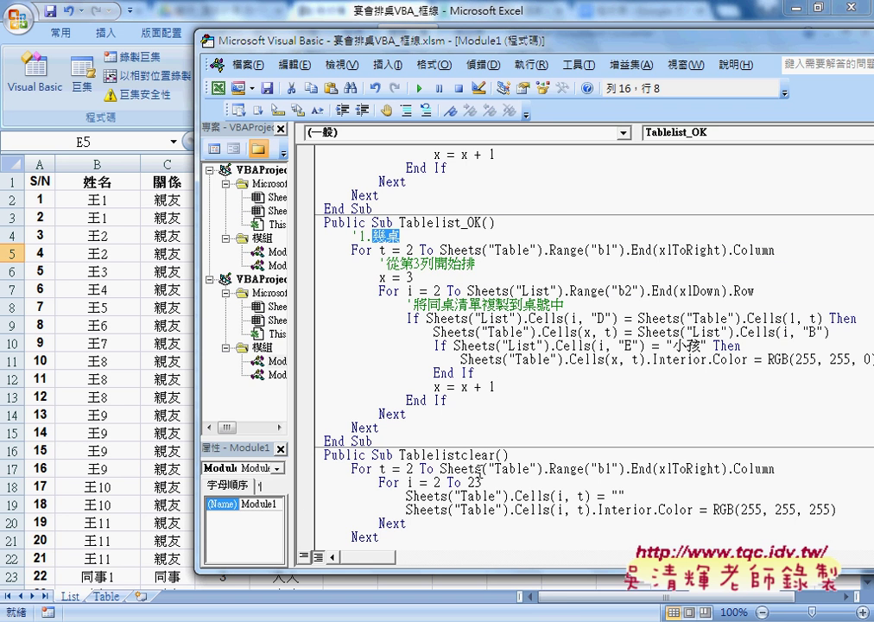
drag(469, 37, 298, 16)
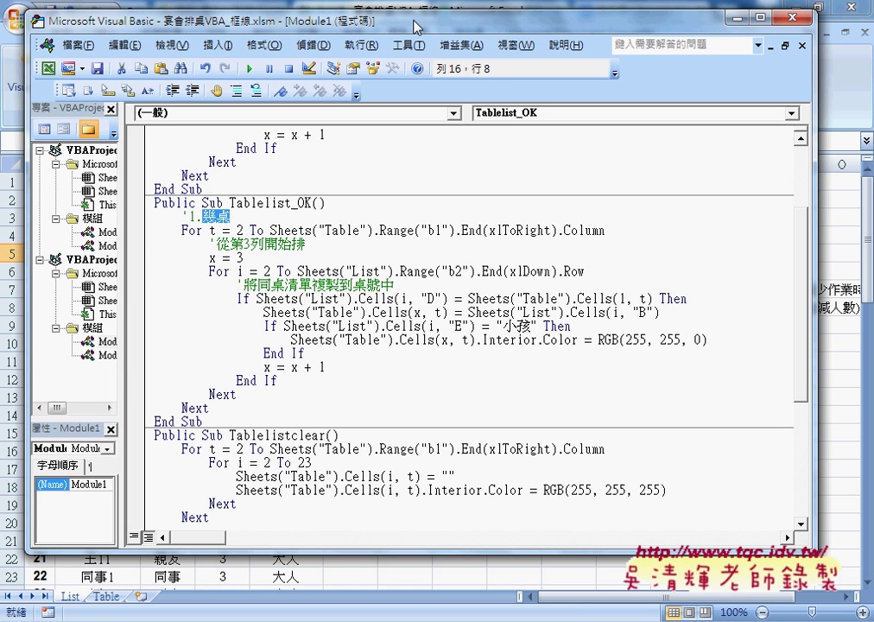
- Highlight the Interior.Color = RGB(255, 255, 0) fill and the 小孩 If condition in Tablelist_OK
double_click(627, 339)
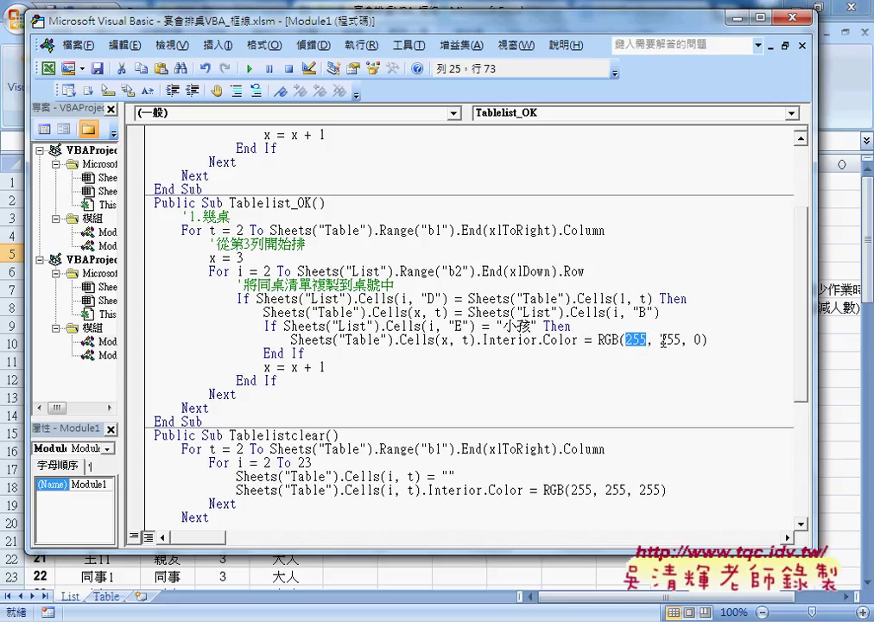
double_click(669, 339)
click(681, 340)
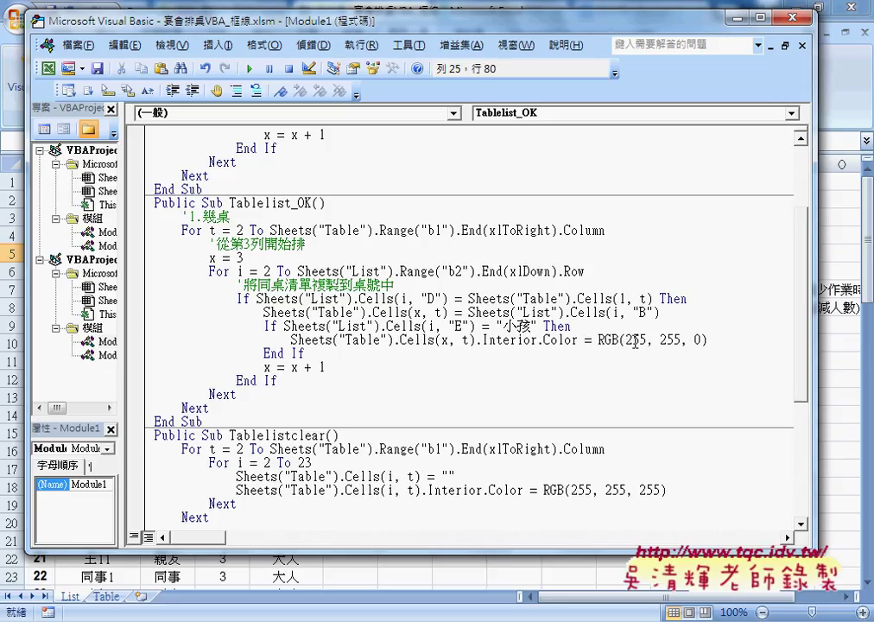
drag(682, 341, 607, 340)
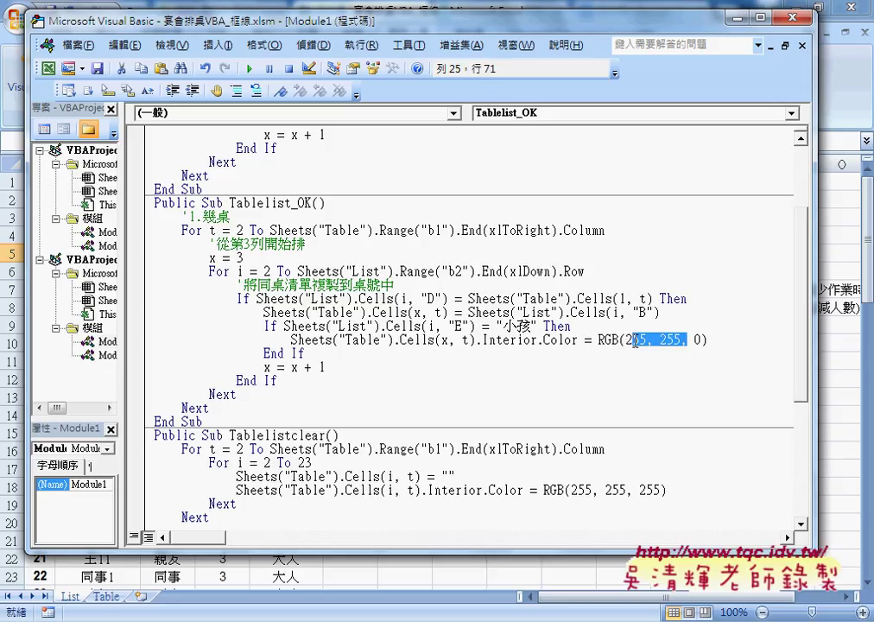
drag(482, 340, 579, 344)
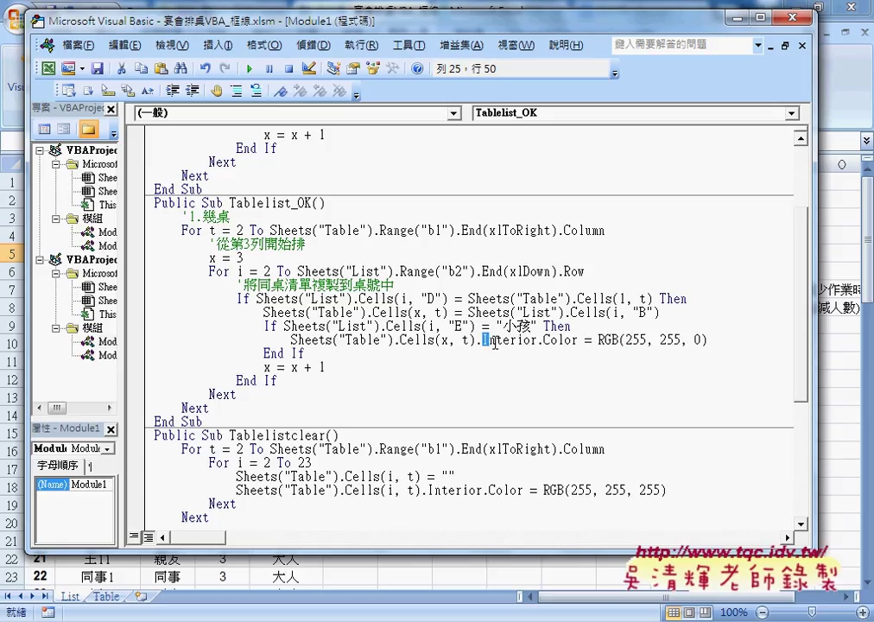
drag(710, 342, 481, 345)
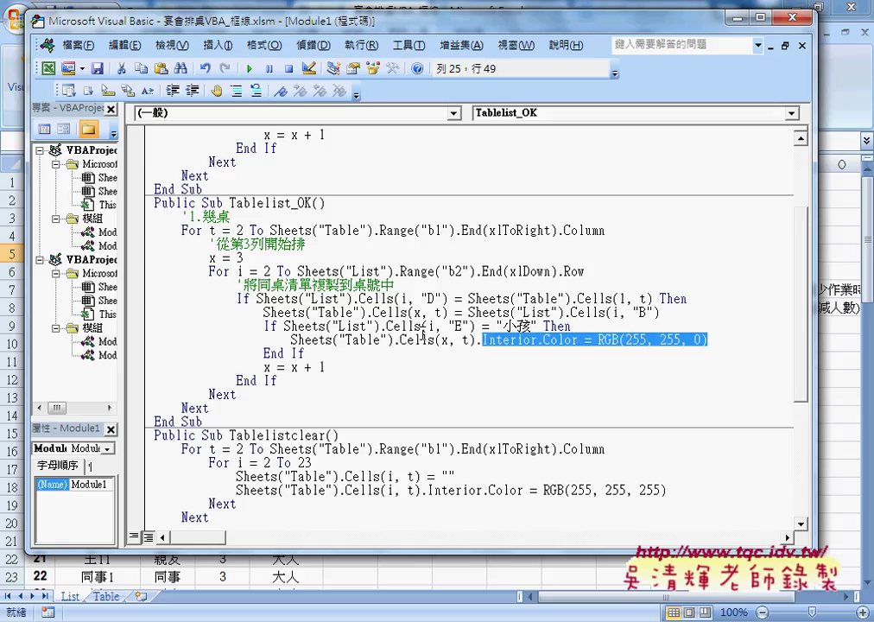
drag(529, 326, 284, 327)
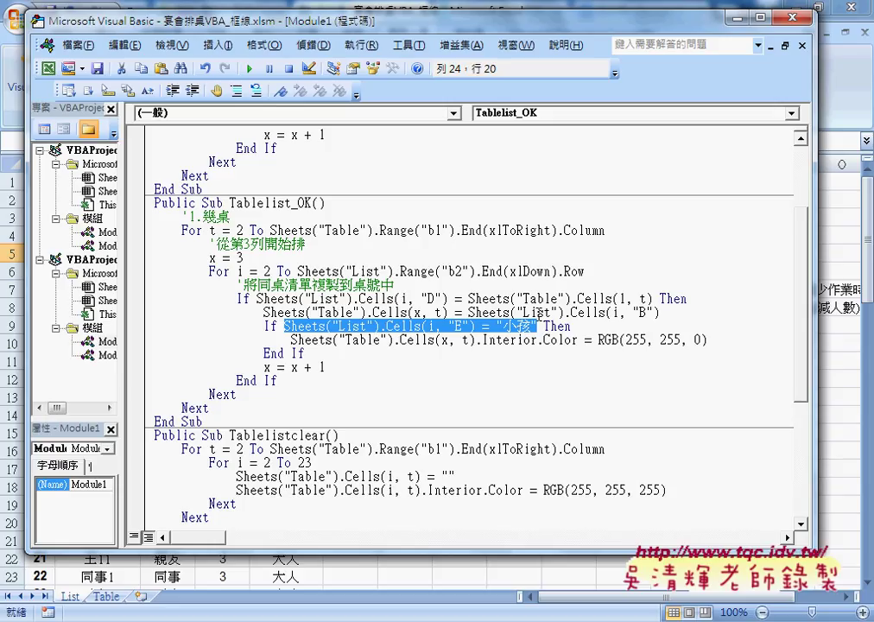
click(803, 50)
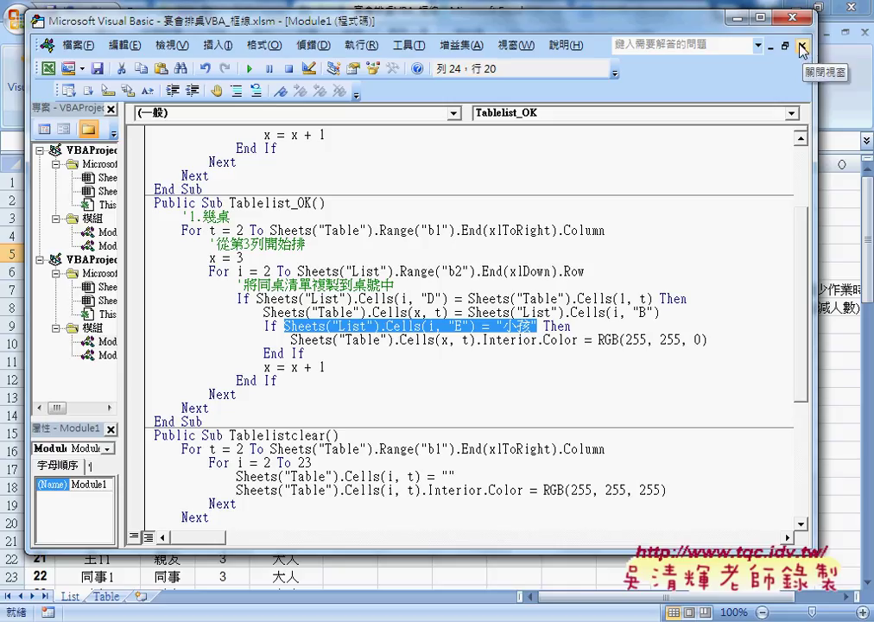
click(576, 7)
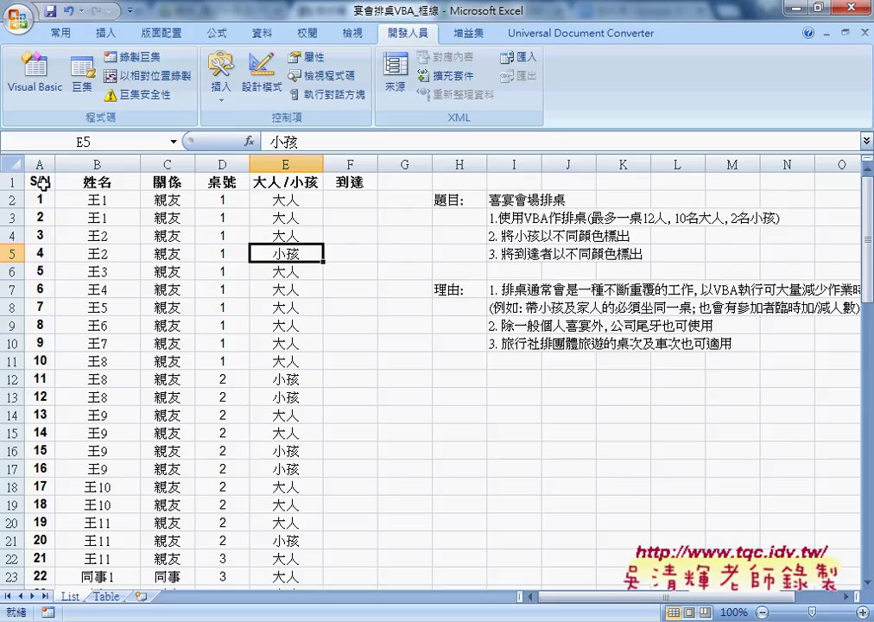
mouse_move(39, 181)
mouse_down()
mouse_move(145, 219)
mouse_move(264, 288)
mouse_up()
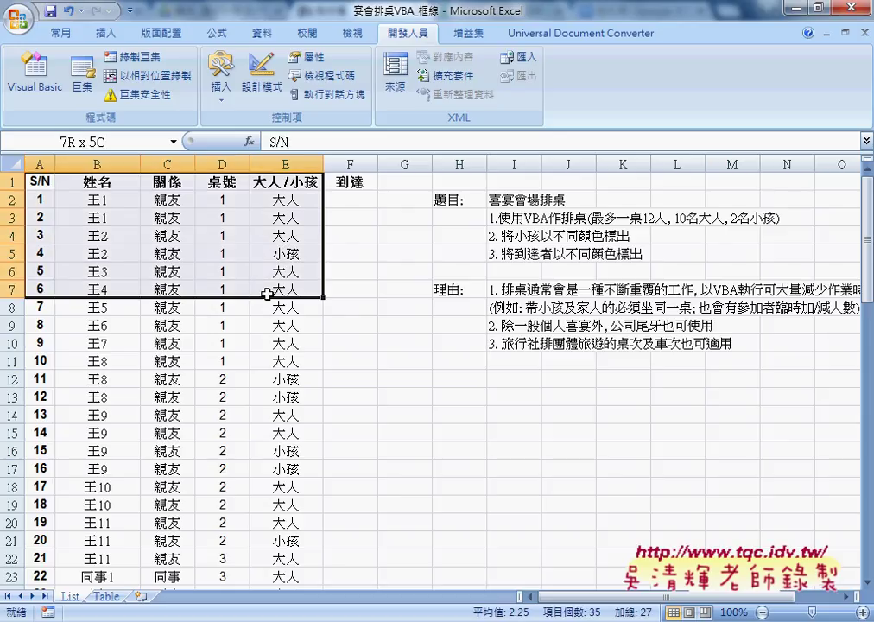
click(107, 184)
click(111, 195)
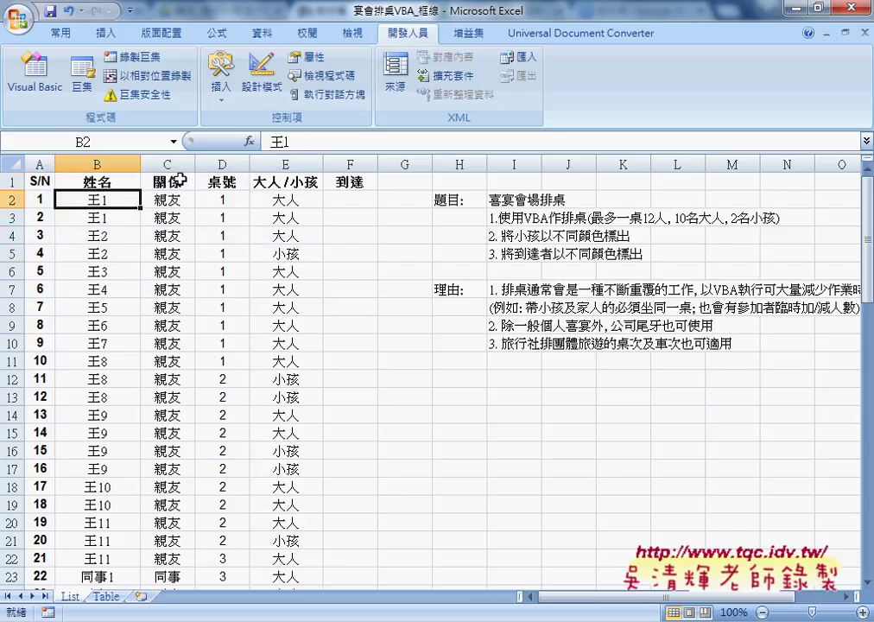
click(181, 179)
click(205, 181)
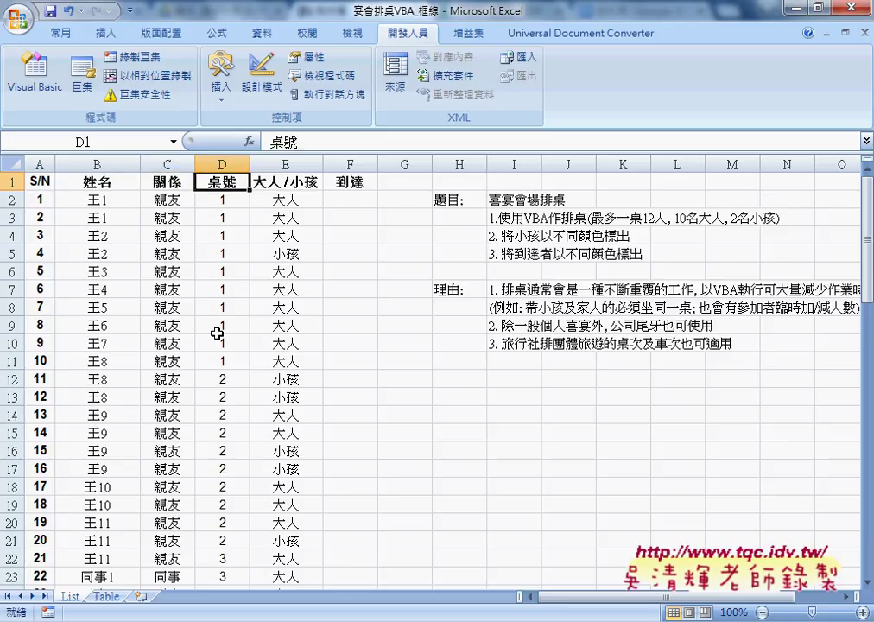
drag(221, 200, 223, 361)
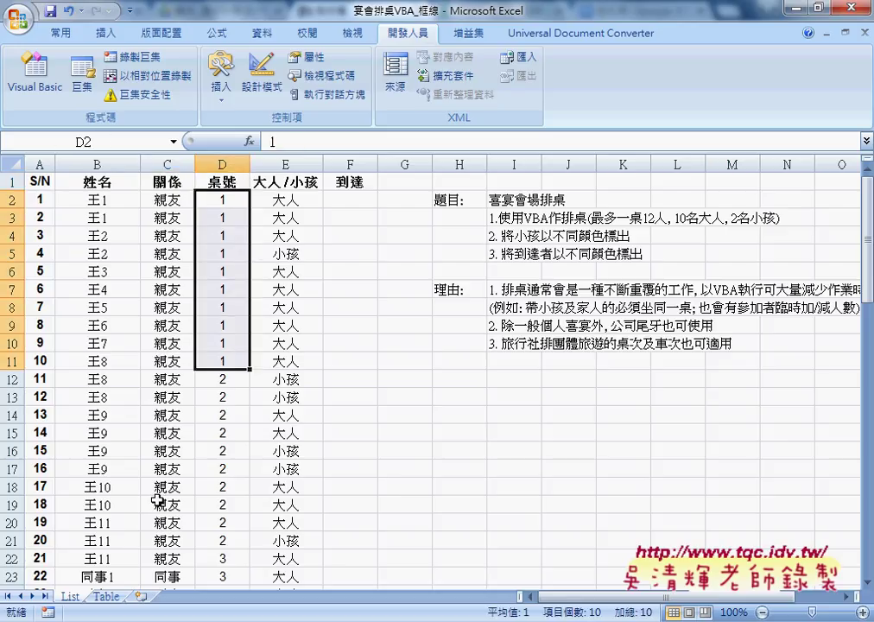
drag(95, 200, 96, 361)
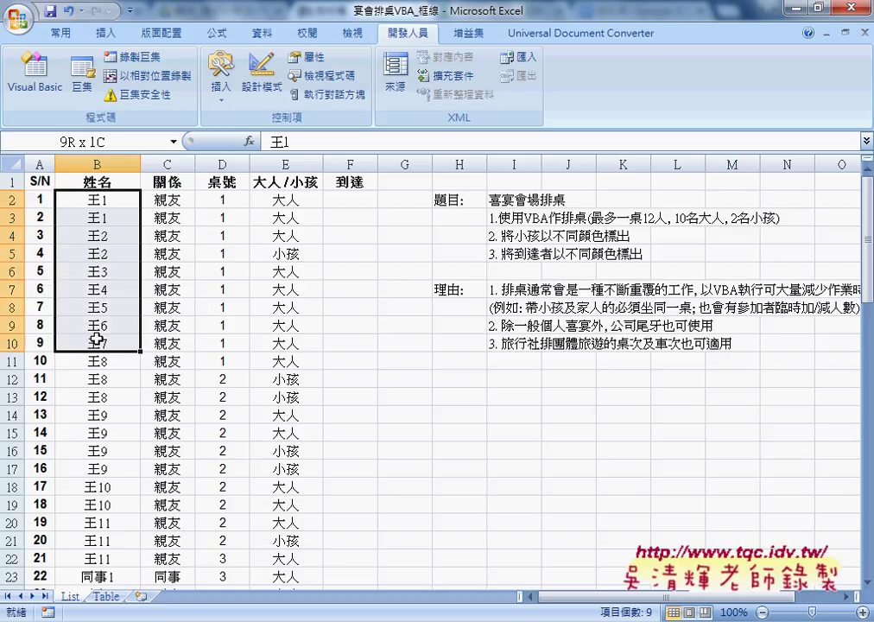
click(107, 596)
click(113, 217)
drag(113, 217, 107, 389)
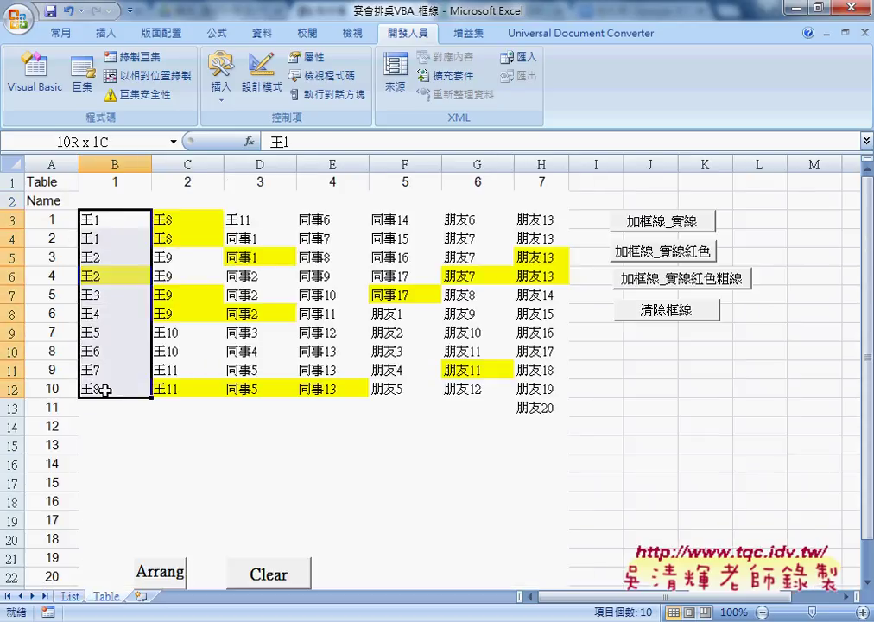
click(70, 596)
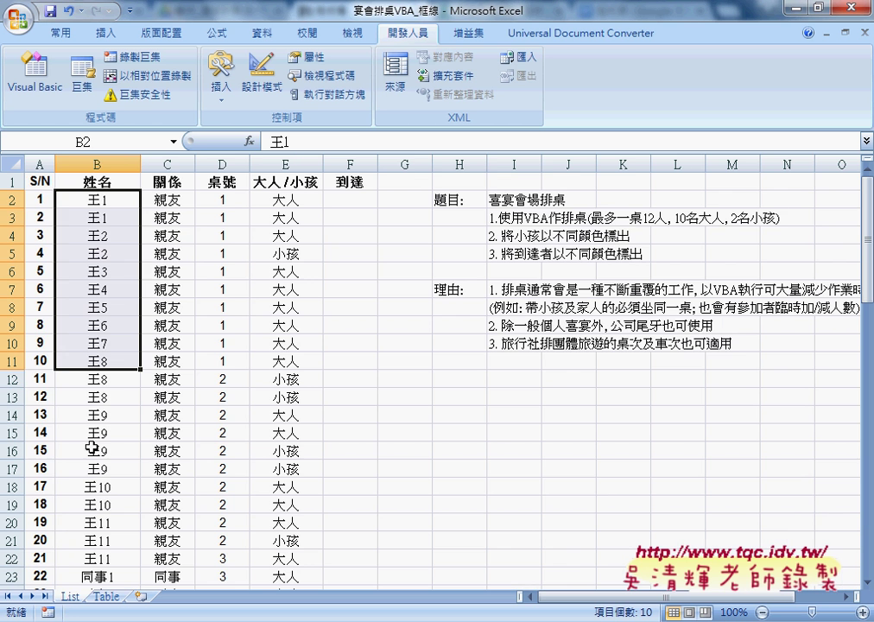
drag(97, 378, 97, 522)
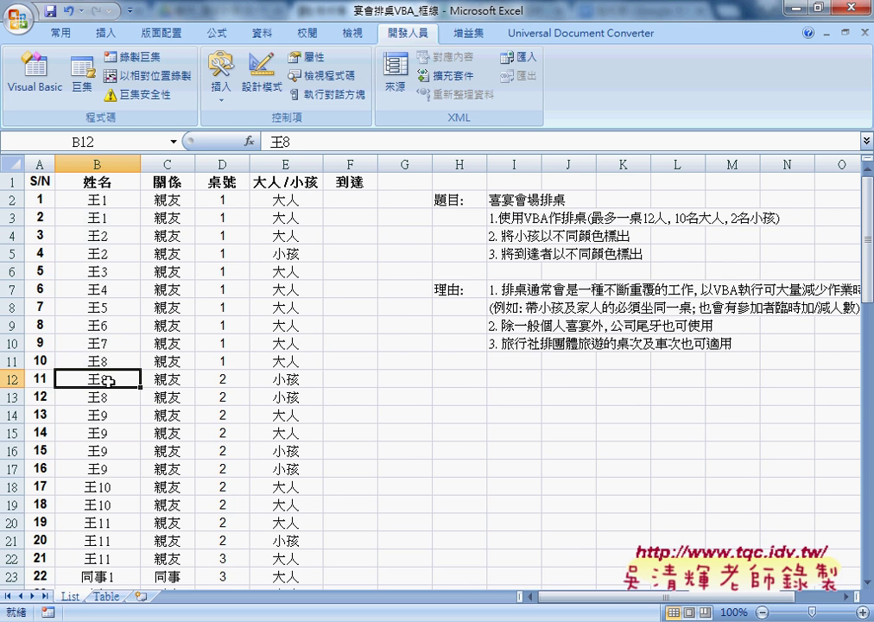
click(111, 598)
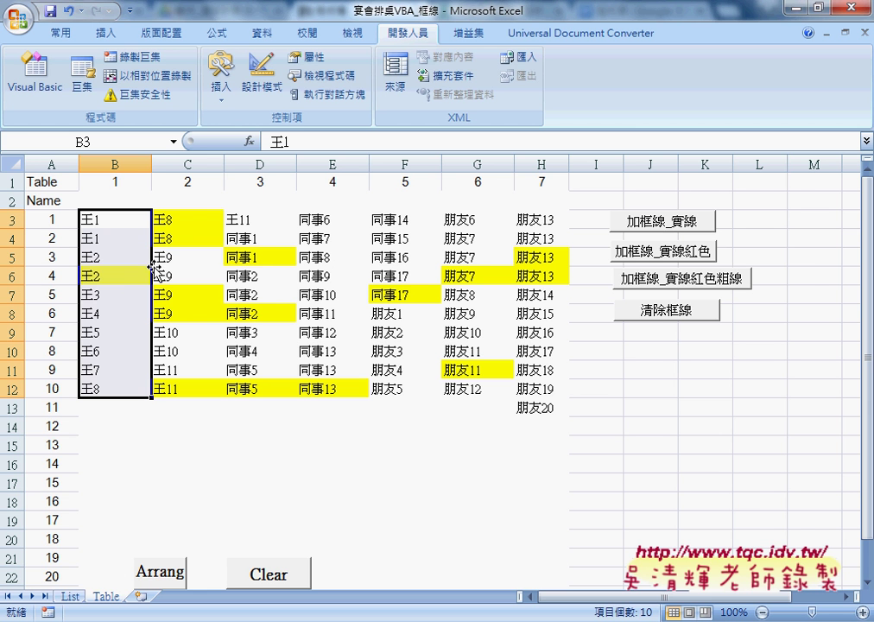
click(128, 275)
click(70, 595)
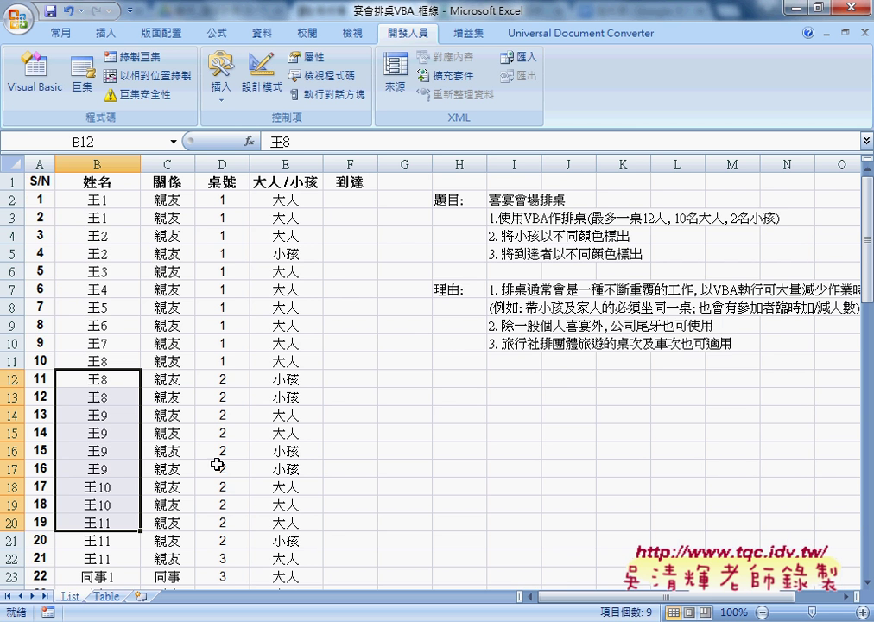
click(288, 250)
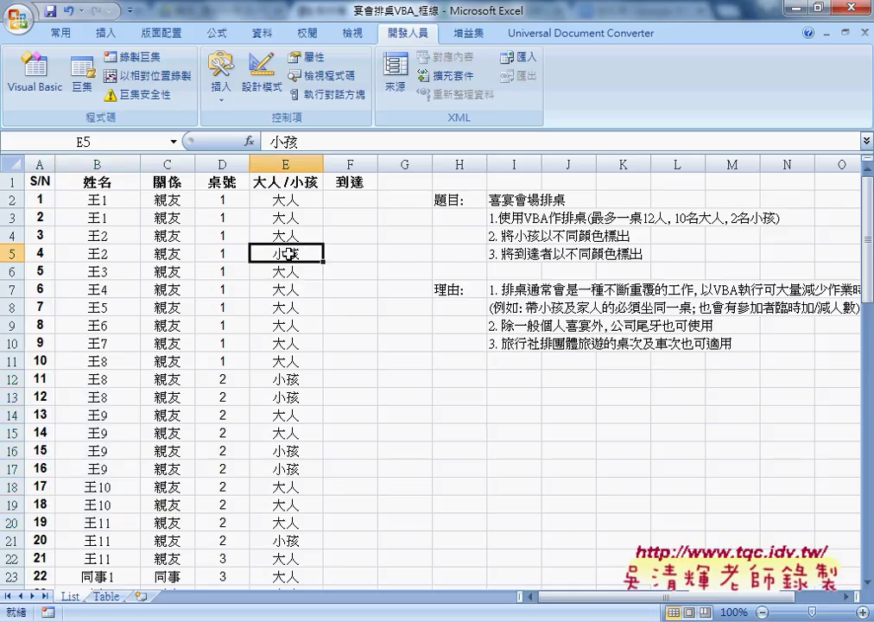
click(106, 596)
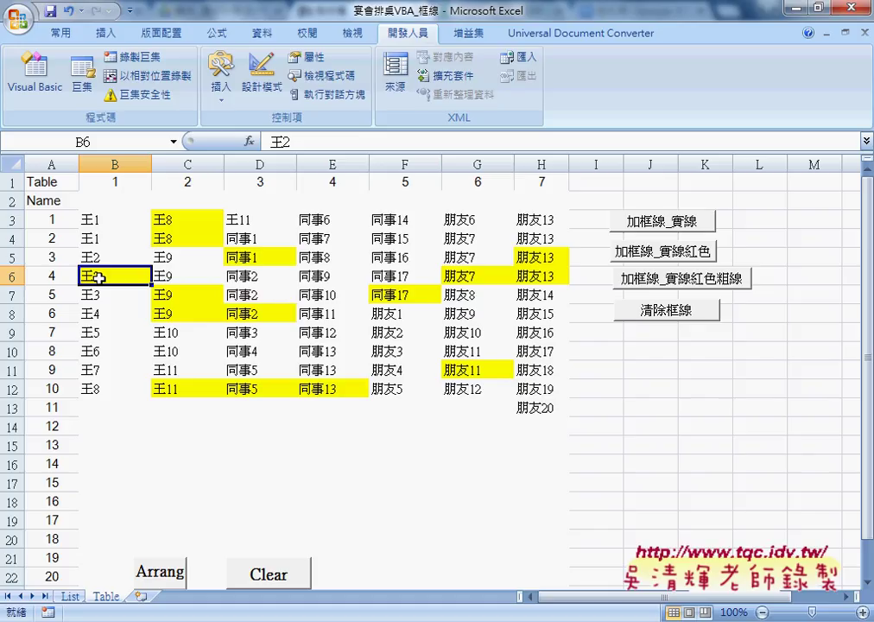
- Run 加框線_實線, 加框線_實線紅色 and 加框線_實線紅色粗線 on the seating grid, then 清除框線
click(687, 227)
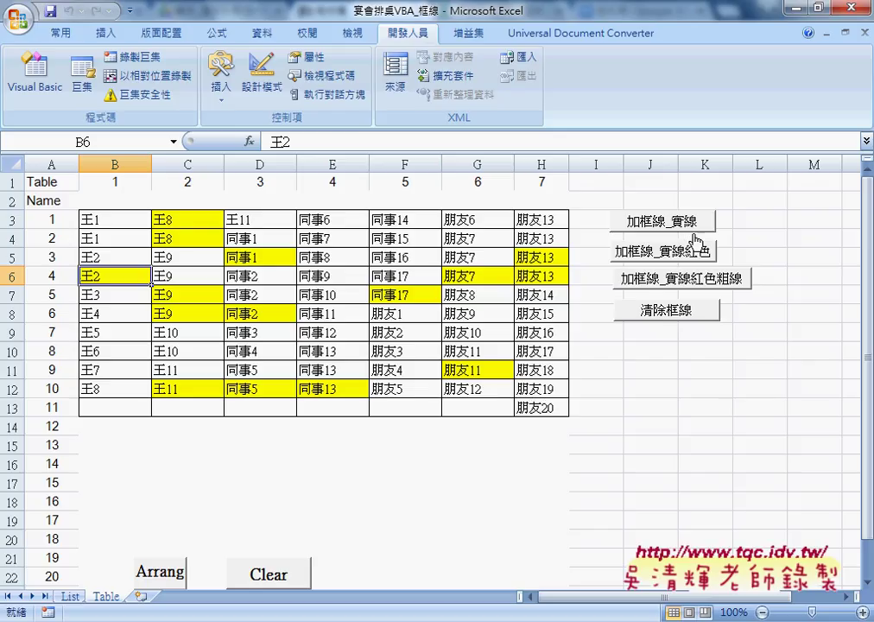
click(699, 254)
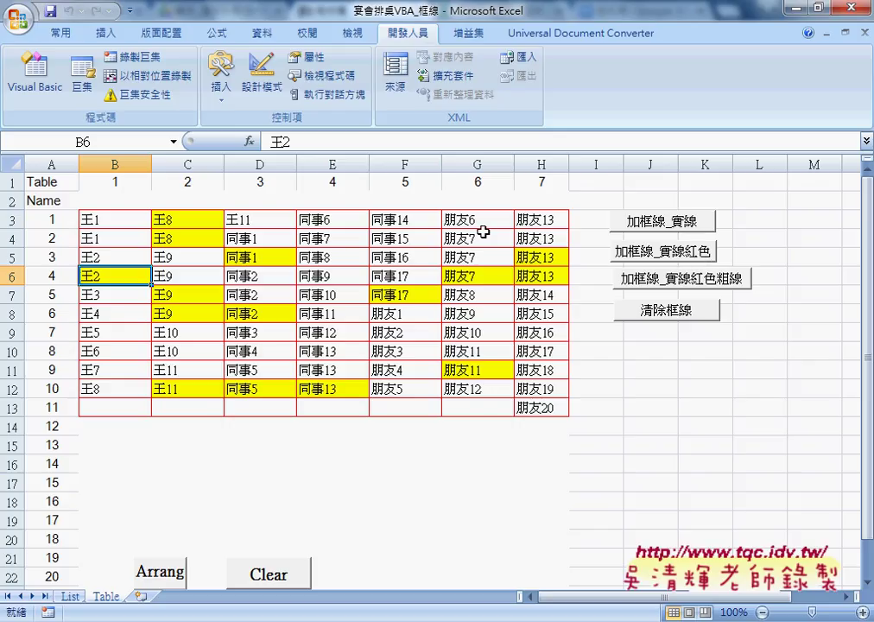
click(694, 282)
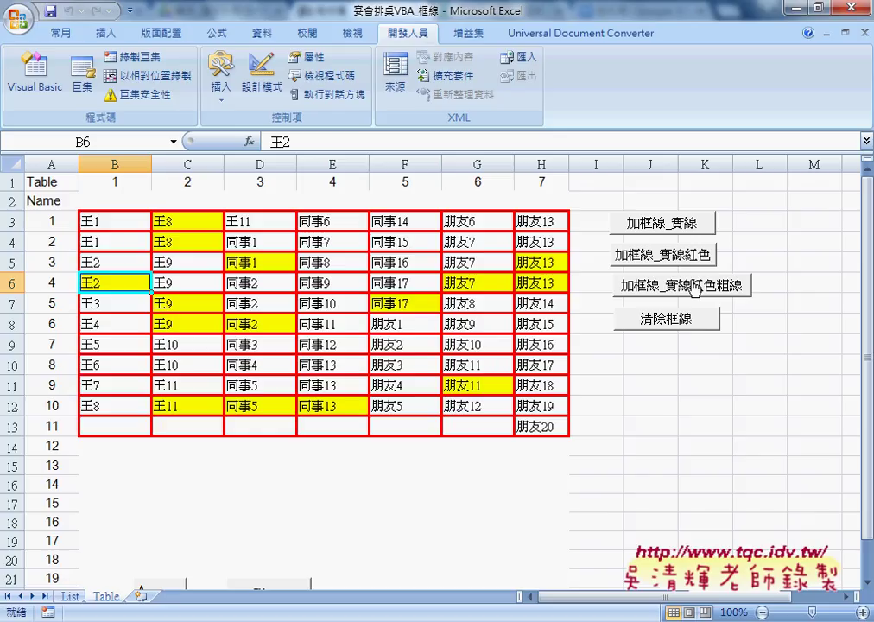
click(669, 324)
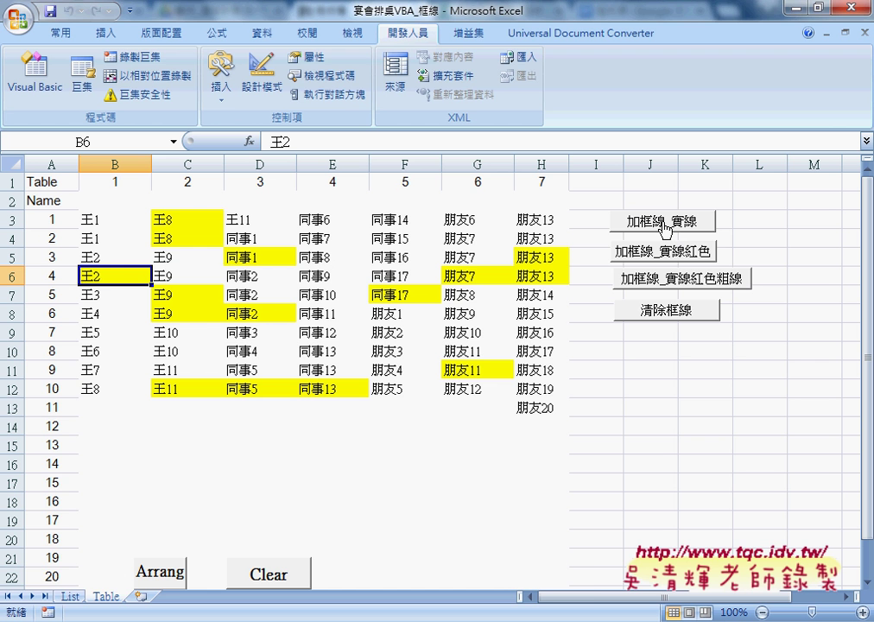
click(371, 618)
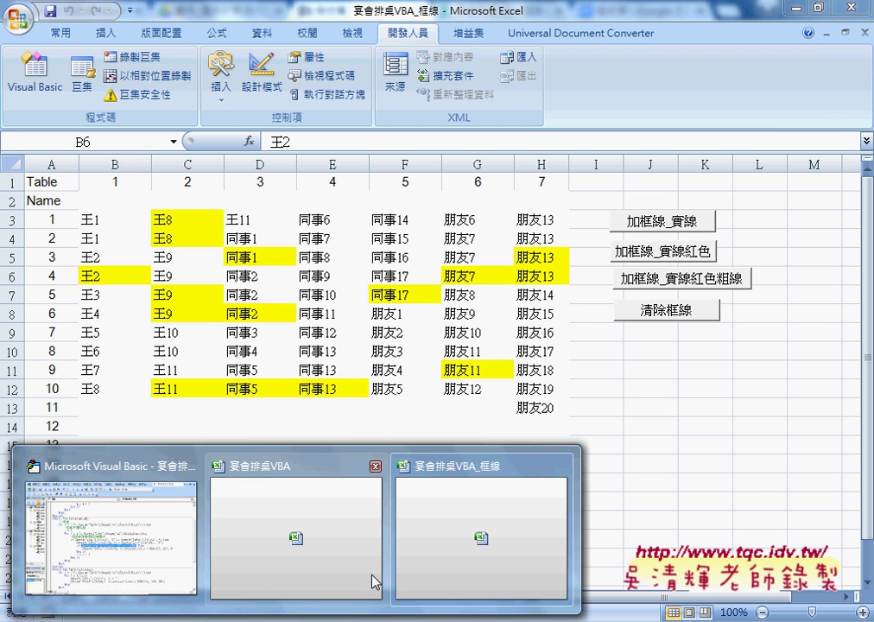
- Switch to the VBA editor and open Module2 of 宴會排桌VBA.xlsm
click(179, 561)
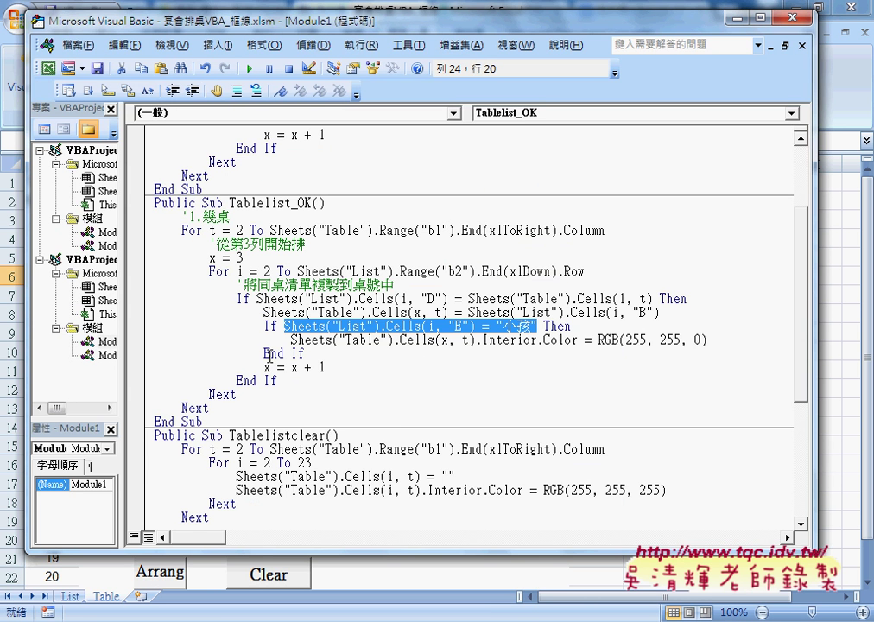
double_click(103, 355)
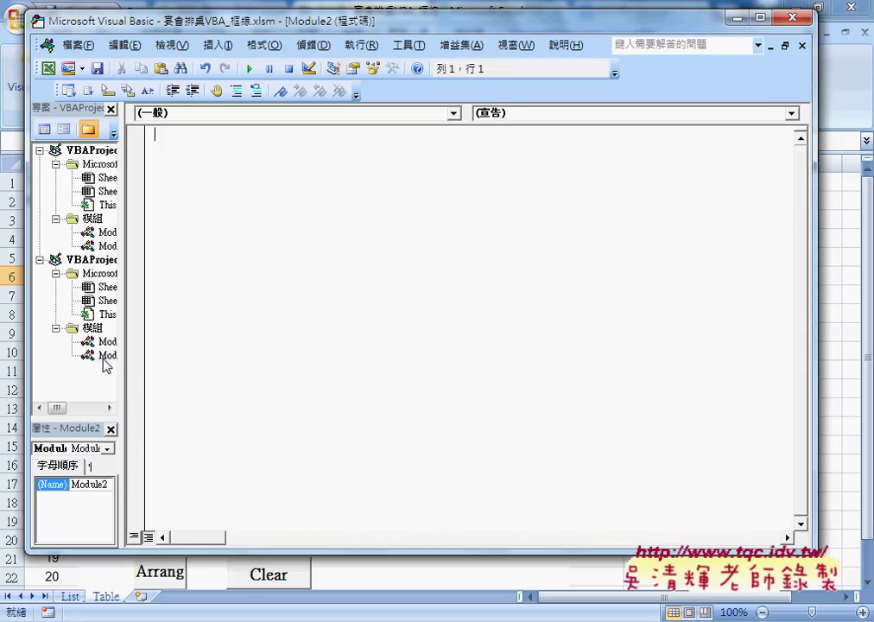
double_click(102, 247)
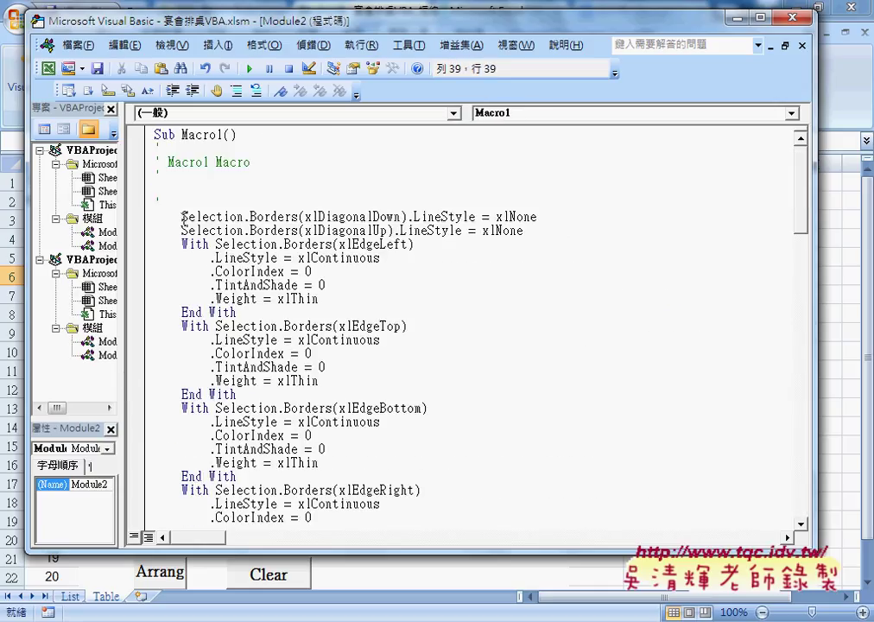
drag(183, 216, 339, 217)
- Scroll through Macro1 and mark its Selection.Borders edge and inside border statements
scroll(358, 265, down, 1)
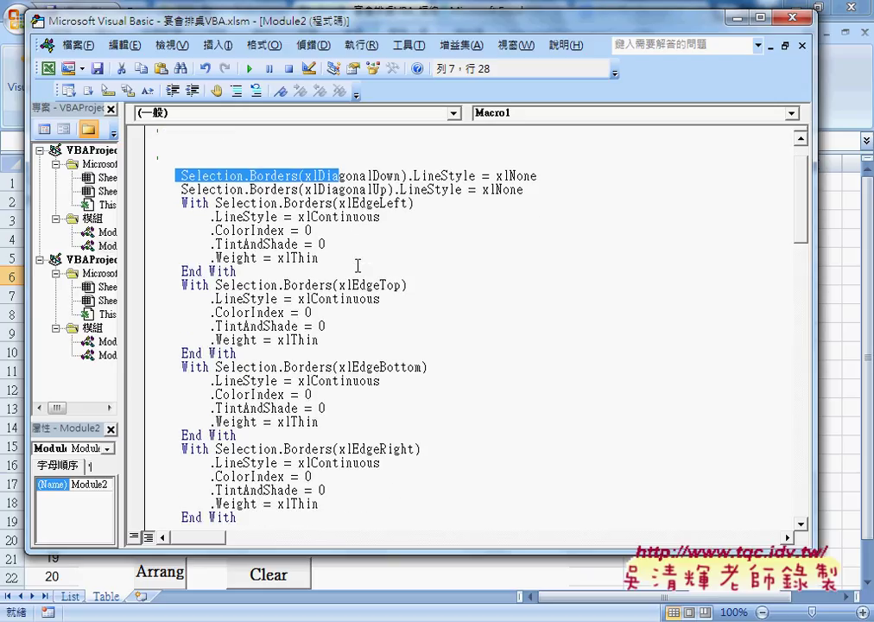
scroll(357, 265, down, 2)
scroll(357, 268, down, 3)
scroll(357, 270, down, 1)
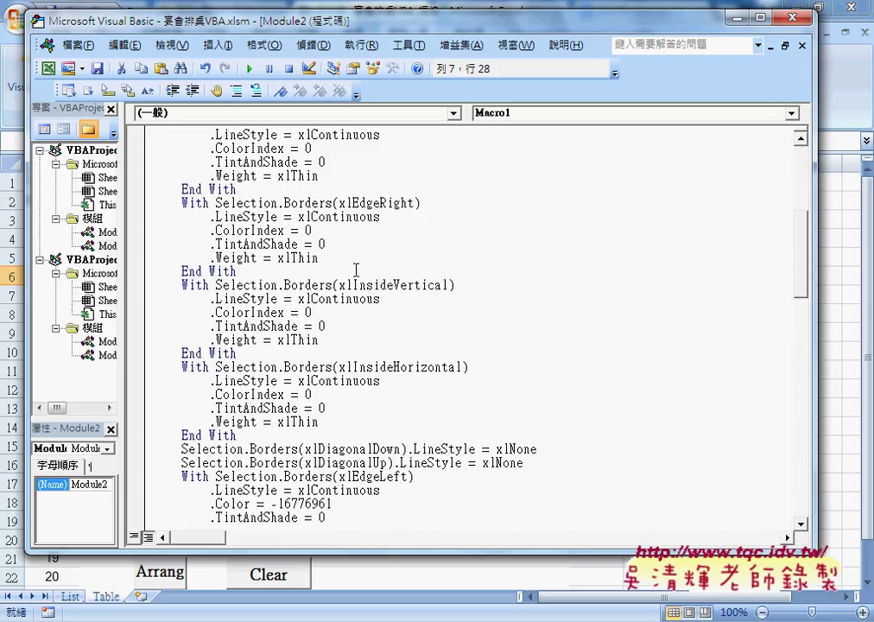
shift+click(247, 434)
scroll(211, 345, up, 4)
scroll(212, 345, up, 3)
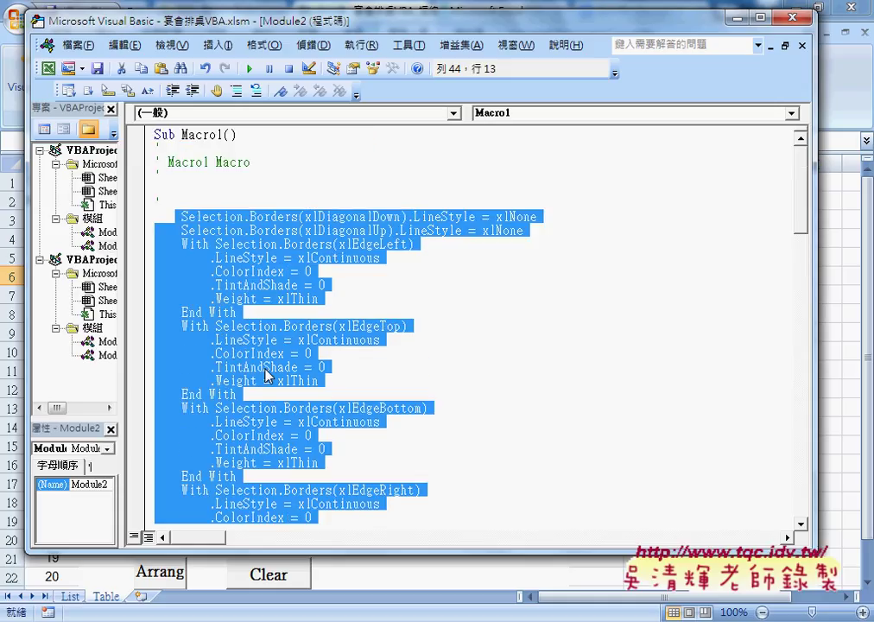
scroll(286, 250, down, 4)
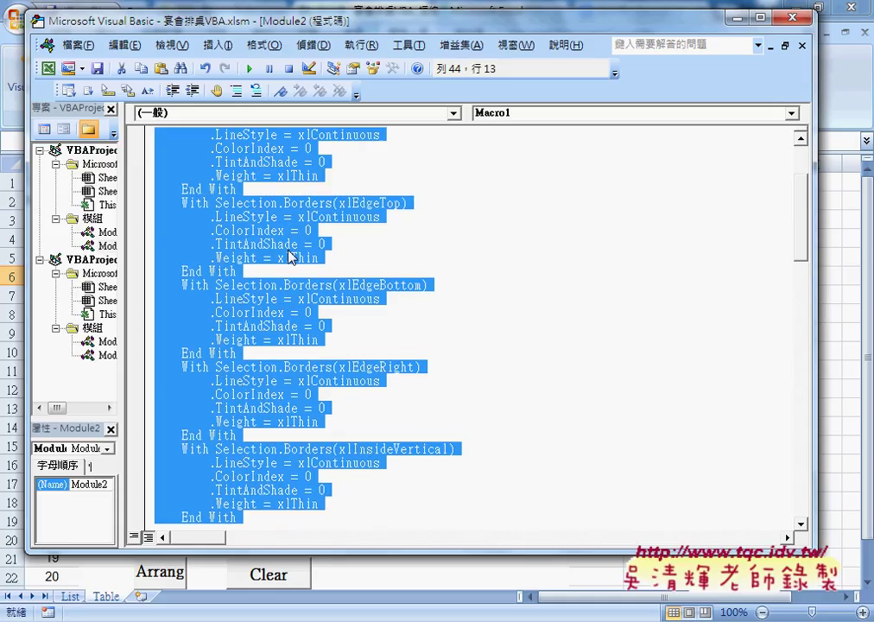
scroll(289, 255, down, 4)
scroll(186, 311, up, 6)
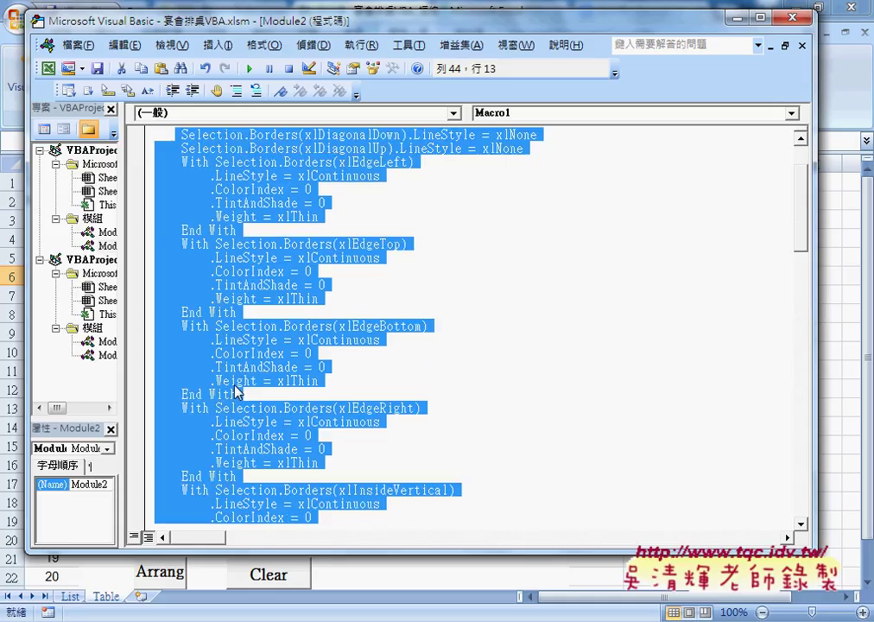
scroll(289, 328, up, 2)
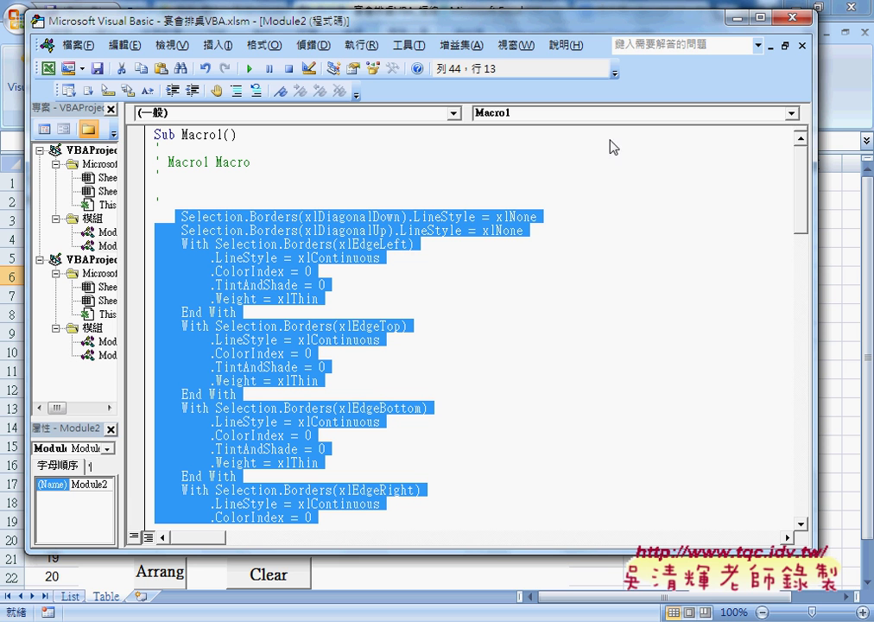
- Select the seating table B3:H13 and open the More Borders settings
click(733, 19)
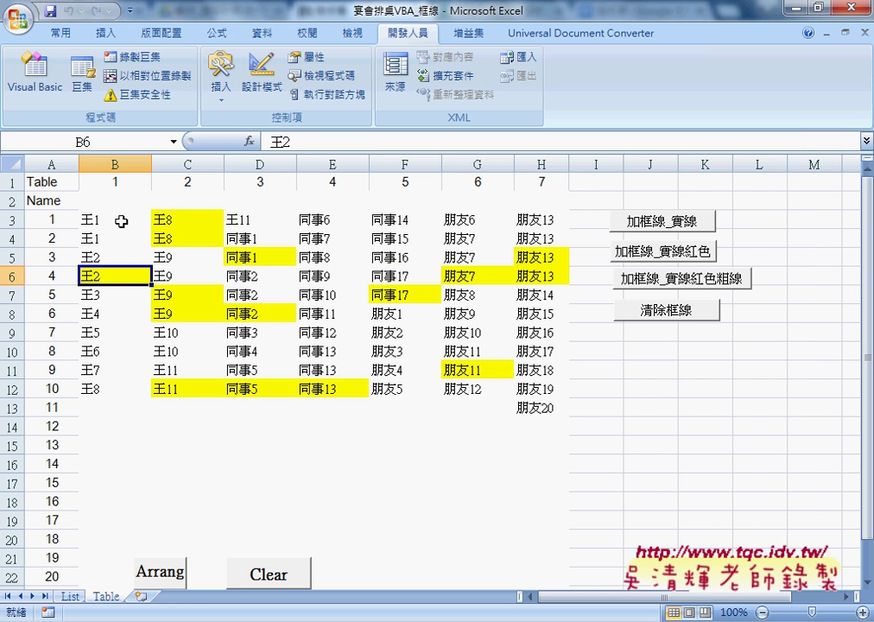
mouse_move(119, 220)
mouse_down()
mouse_move(478, 415)
mouse_move(522, 415)
mouse_up()
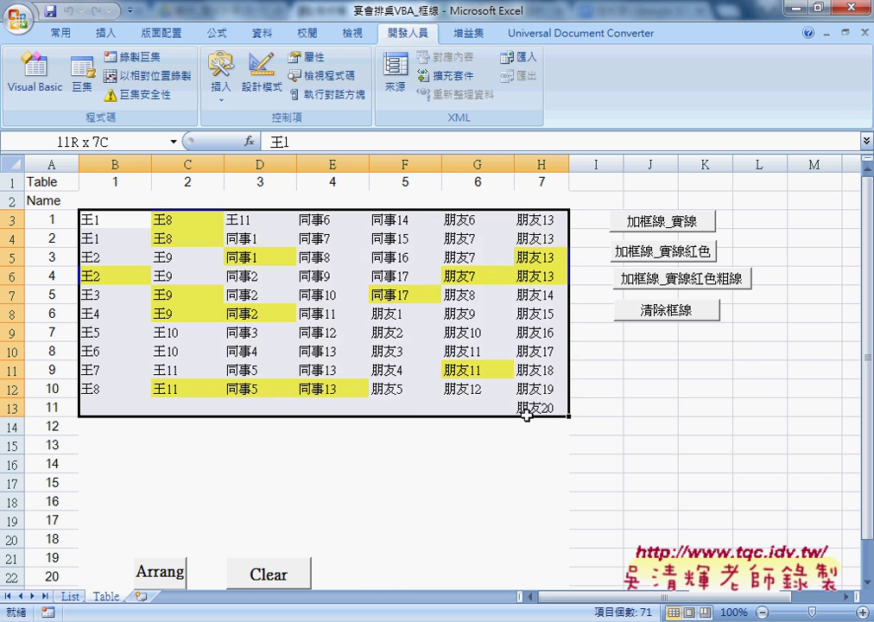
right_click(334, 288)
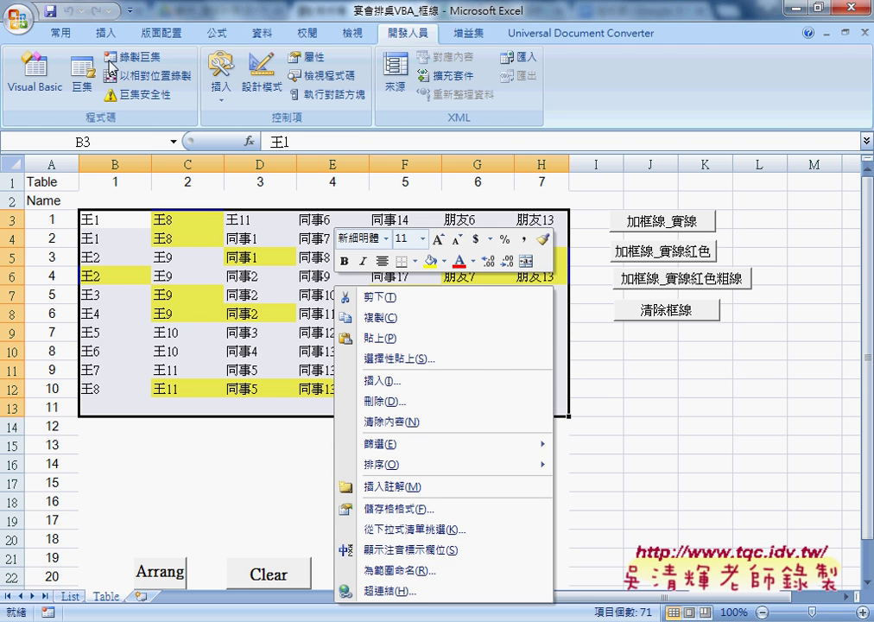
click(61, 32)
click(165, 95)
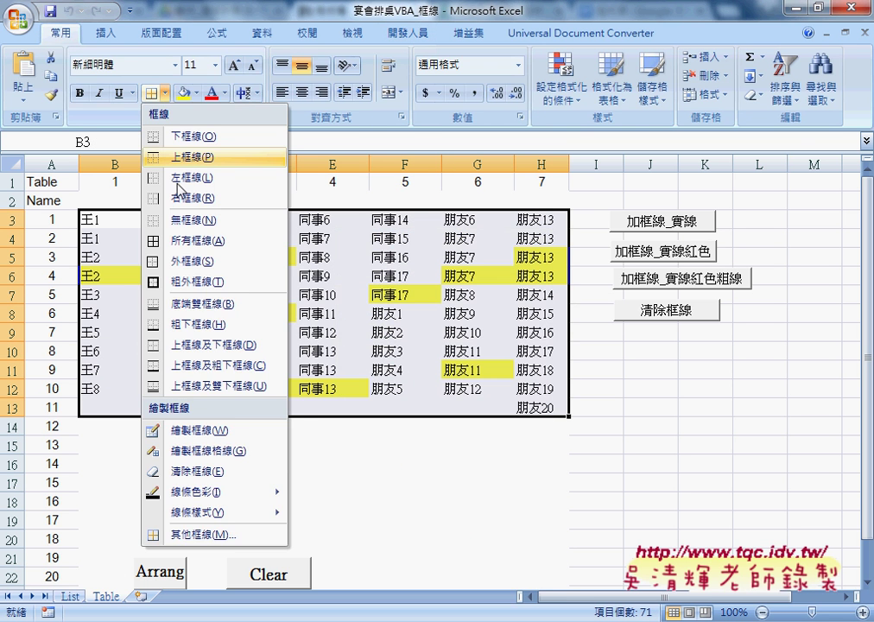
click(234, 532)
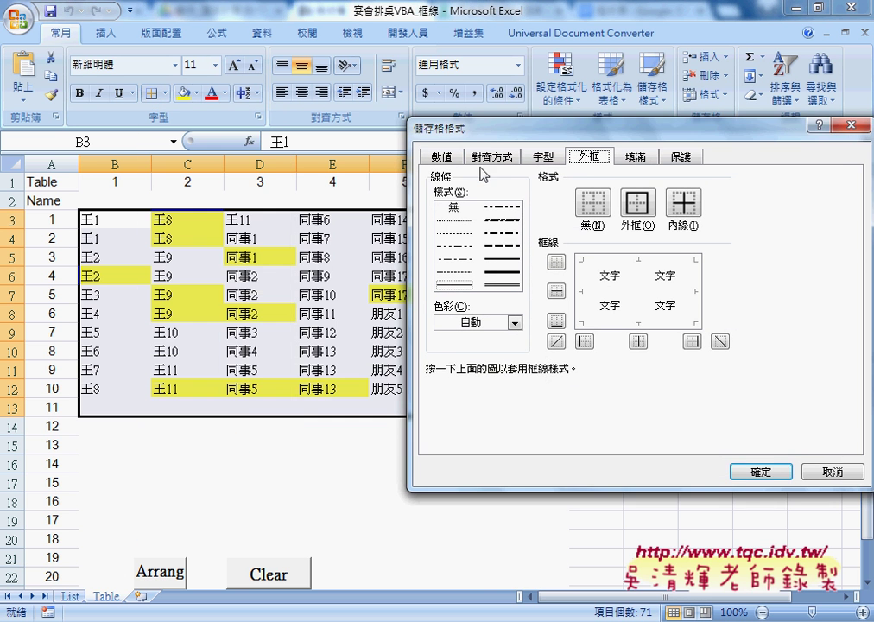
- Preview the top, bottom, inner, left, right and both diagonal borders, then return to the macro code
drag(480, 135, 182, 123)
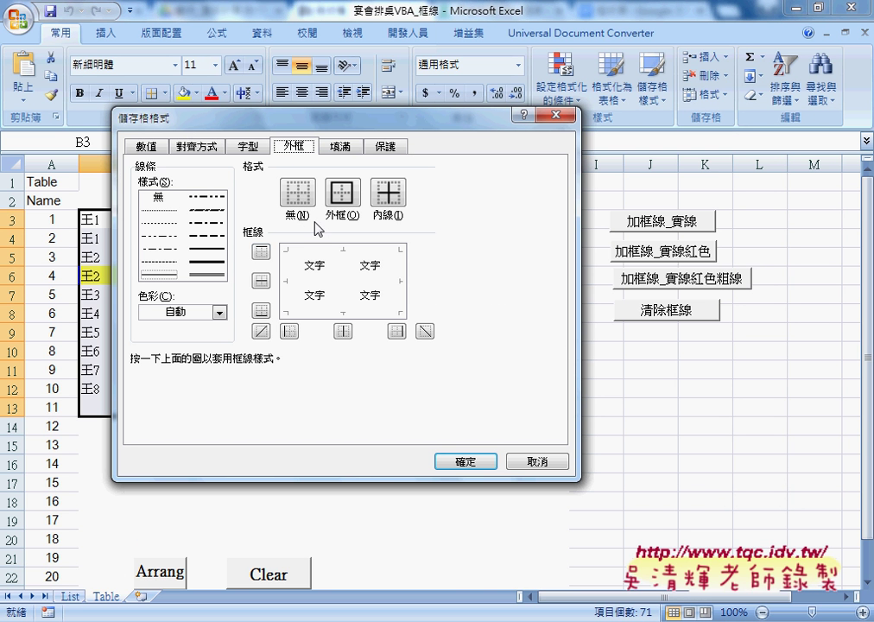
click(261, 252)
click(262, 252)
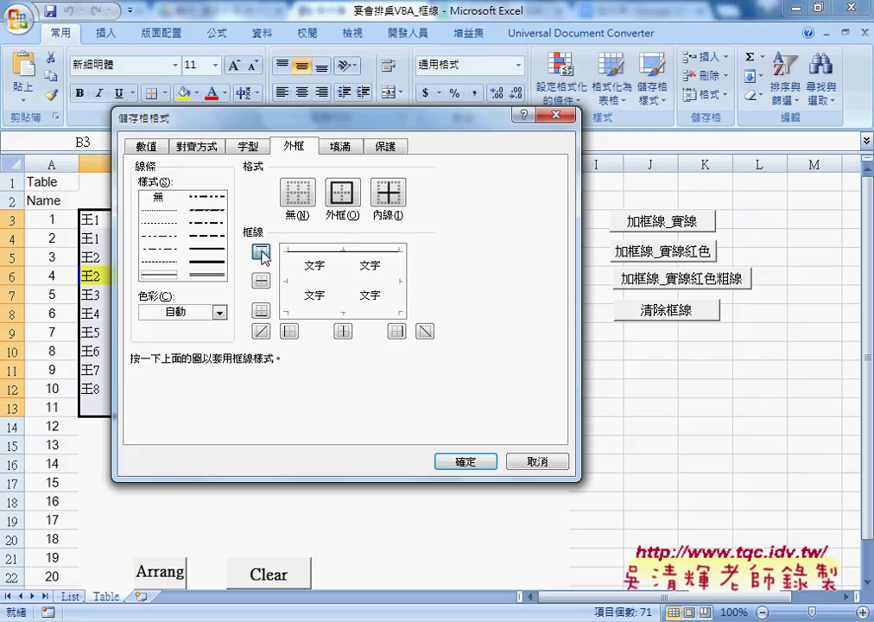
click(262, 309)
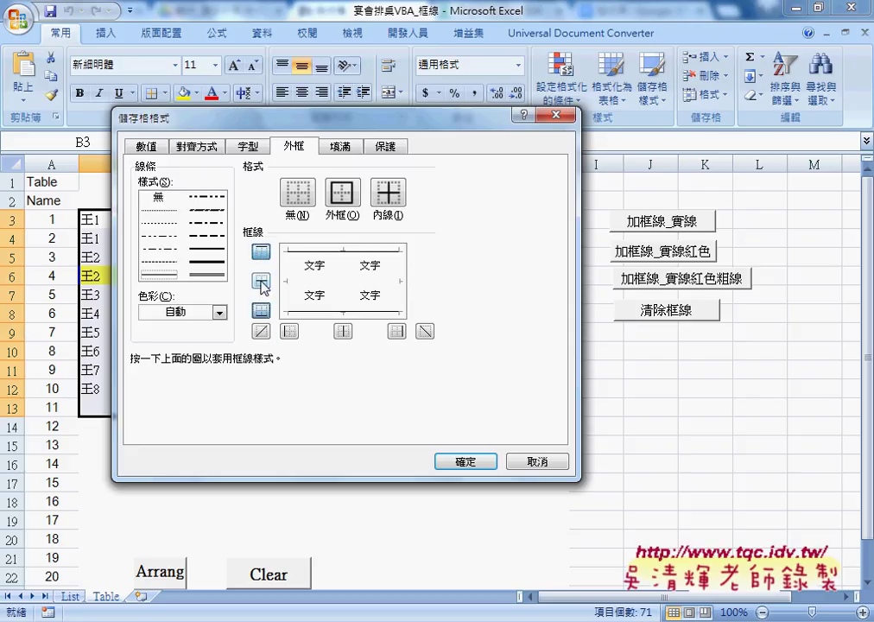
click(261, 281)
click(342, 329)
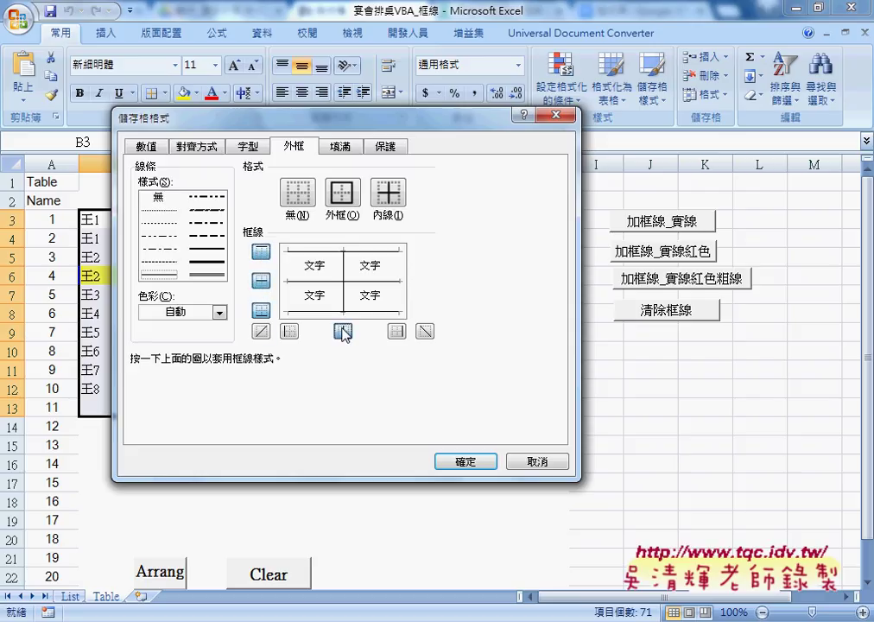
click(290, 331)
click(396, 331)
click(260, 330)
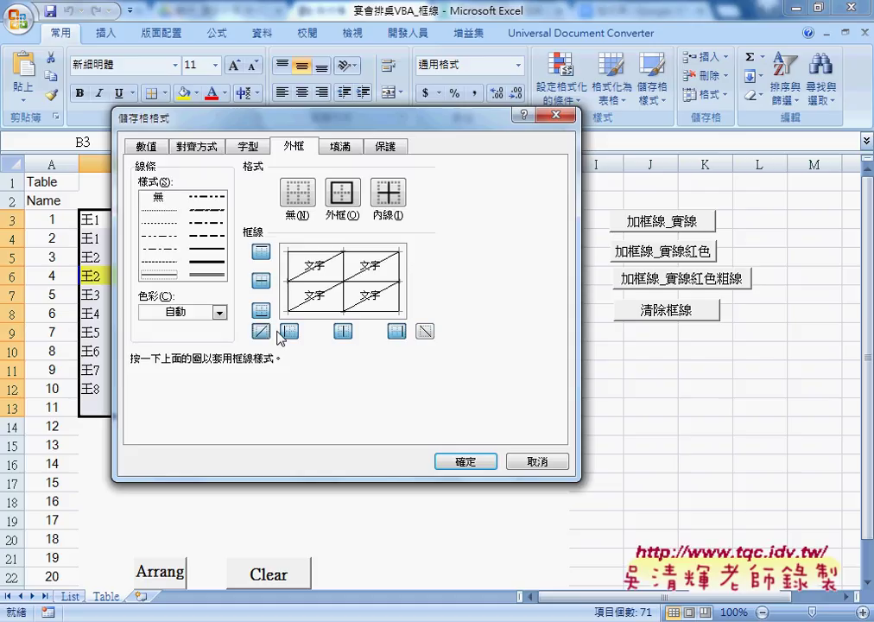
click(425, 331)
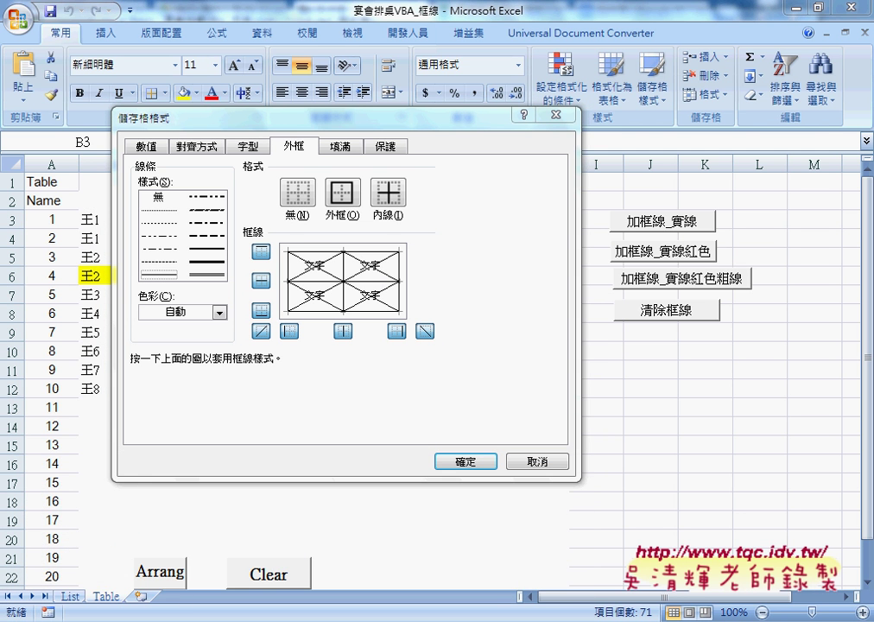
click(97, 518)
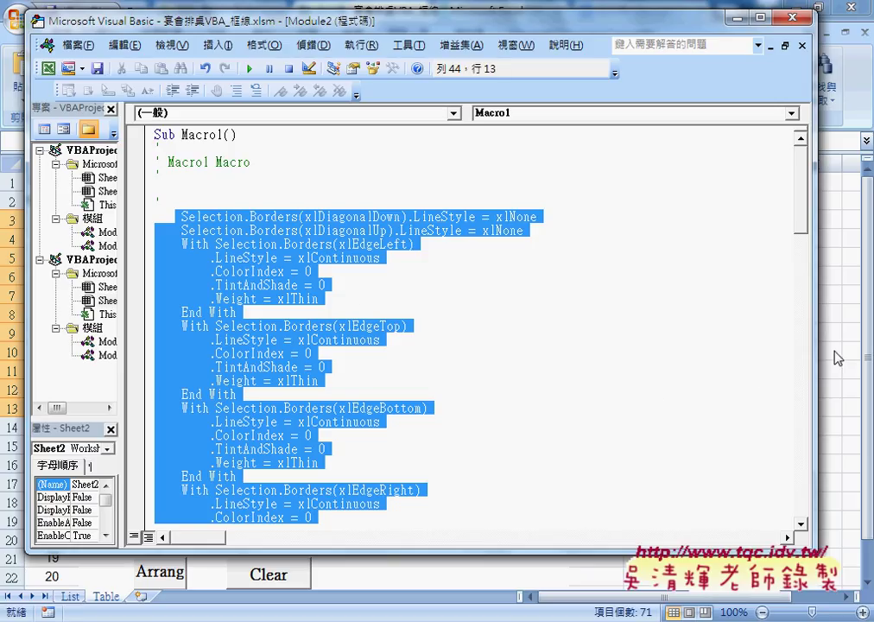
- Cancel the Format Cells dialog and bring the VBA editor with Macro1 to the front
click(306, 612)
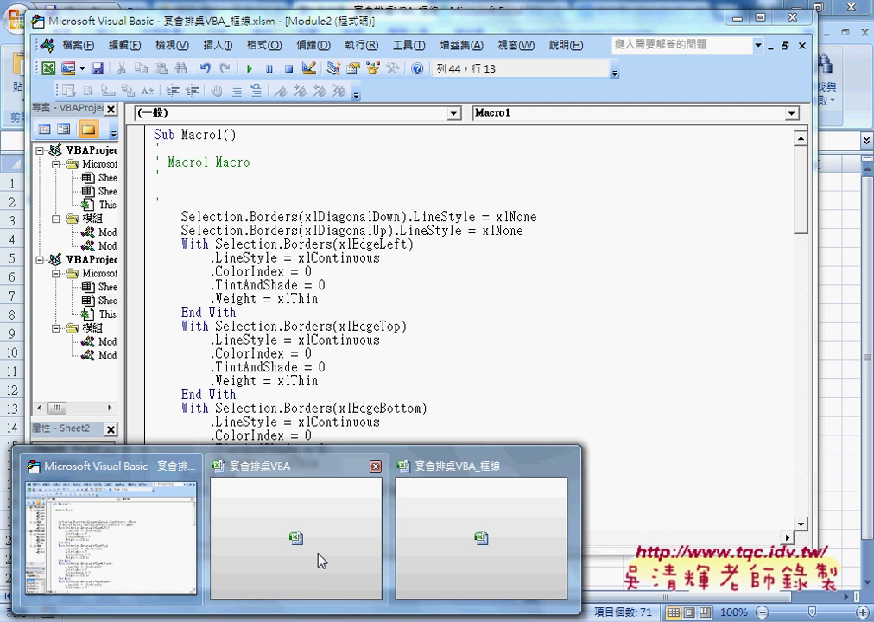
click(455, 556)
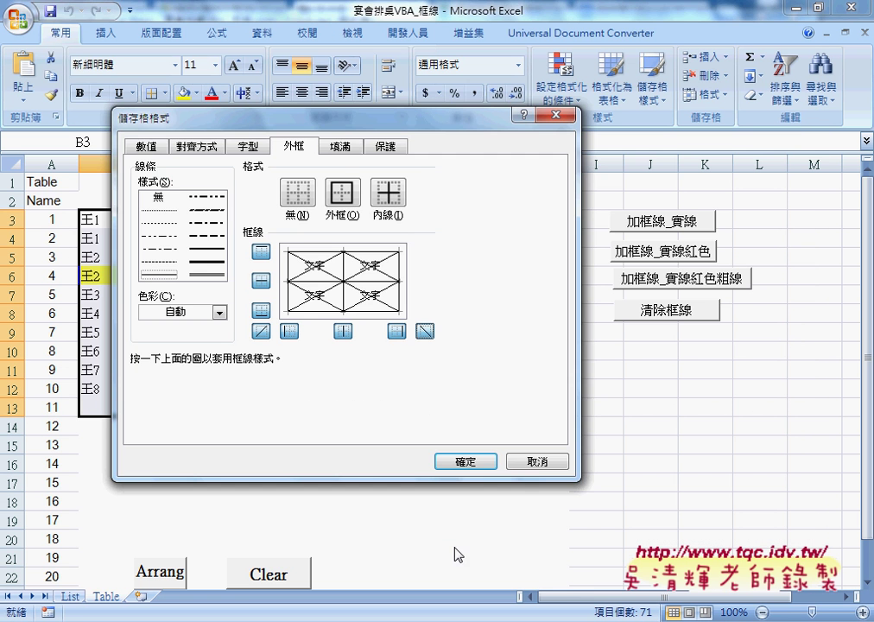
click(536, 463)
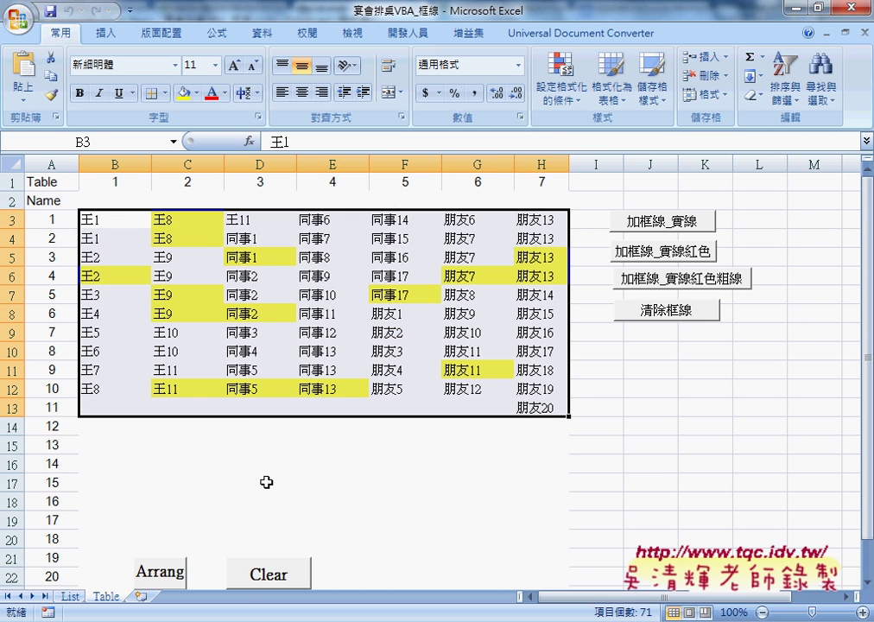
mouse_move(234, 584)
click(172, 552)
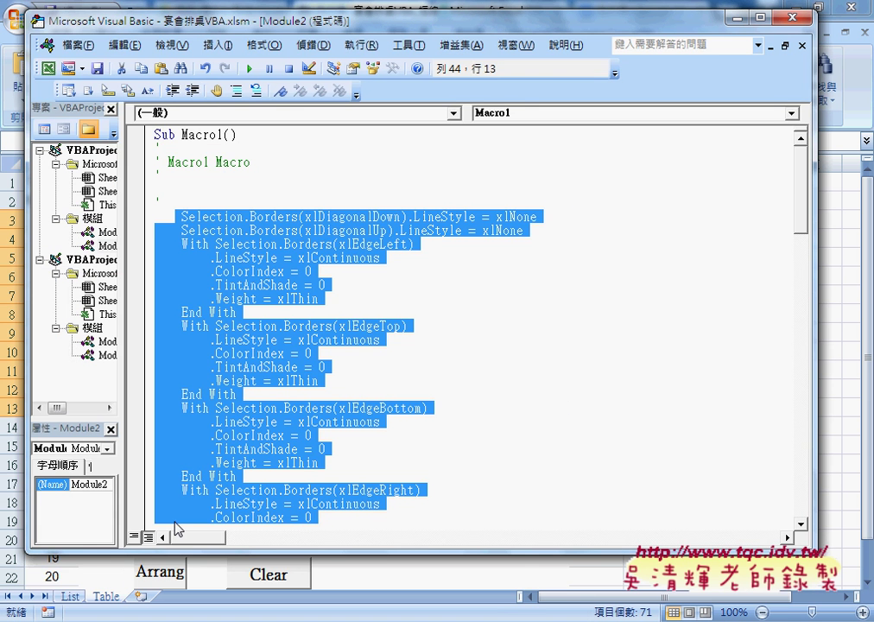
click(309, 217)
drag(306, 217, 400, 216)
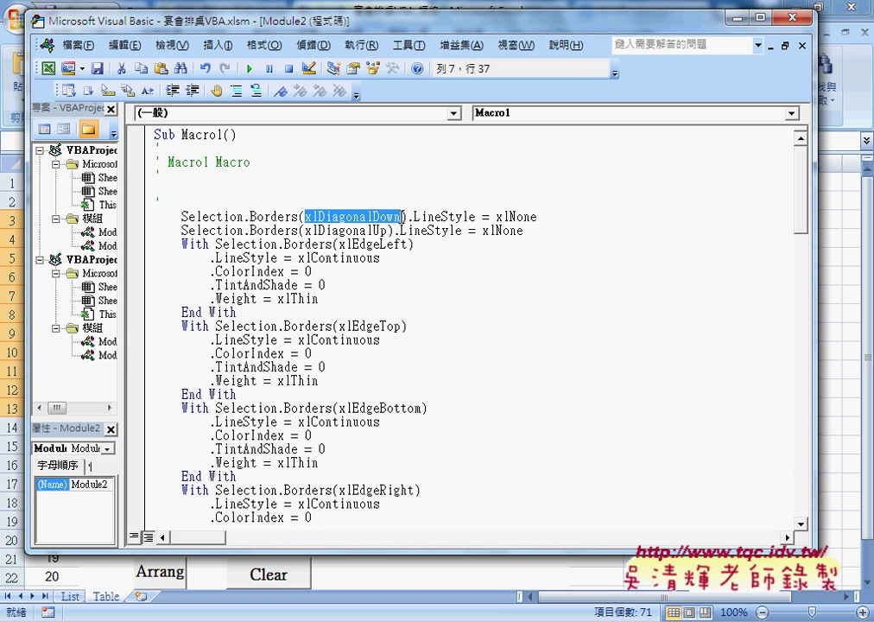
drag(338, 326, 401, 326)
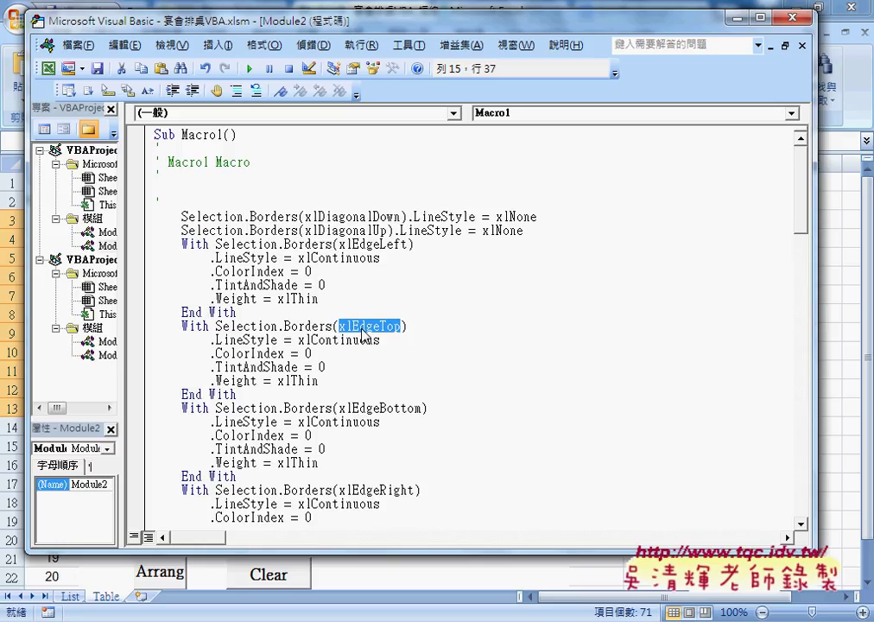
click(349, 229)
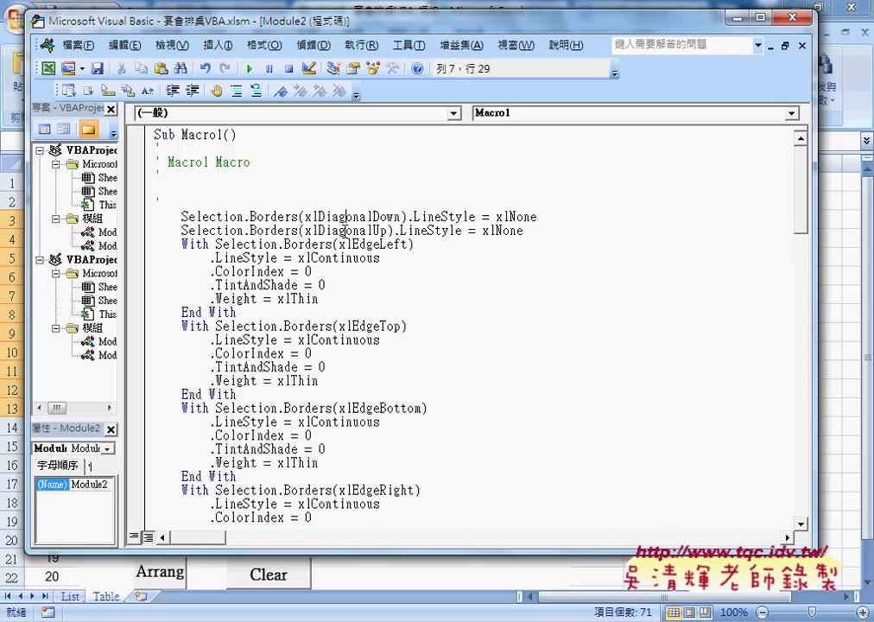
drag(407, 244, 346, 244)
drag(404, 326, 352, 325)
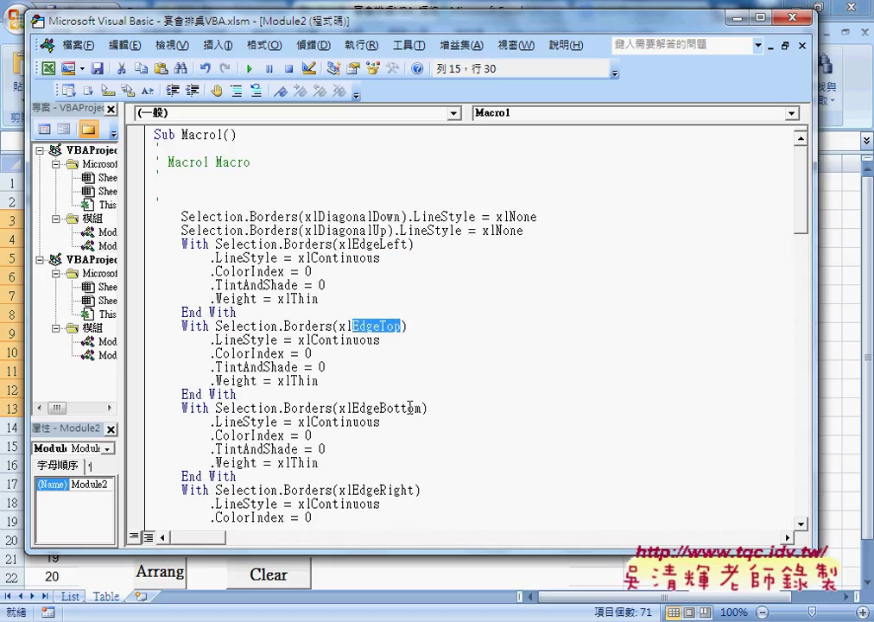
drag(422, 407, 373, 408)
scroll(416, 403, down, 2)
scroll(500, 413, down, 1)
scroll(450, 395, down, 1)
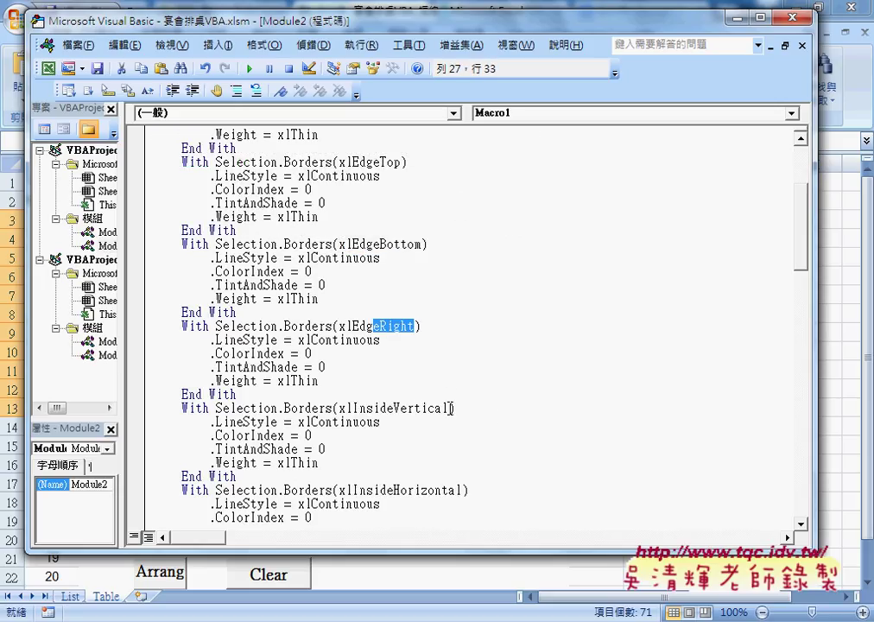
drag(450, 408, 394, 407)
scroll(458, 412, down, 2)
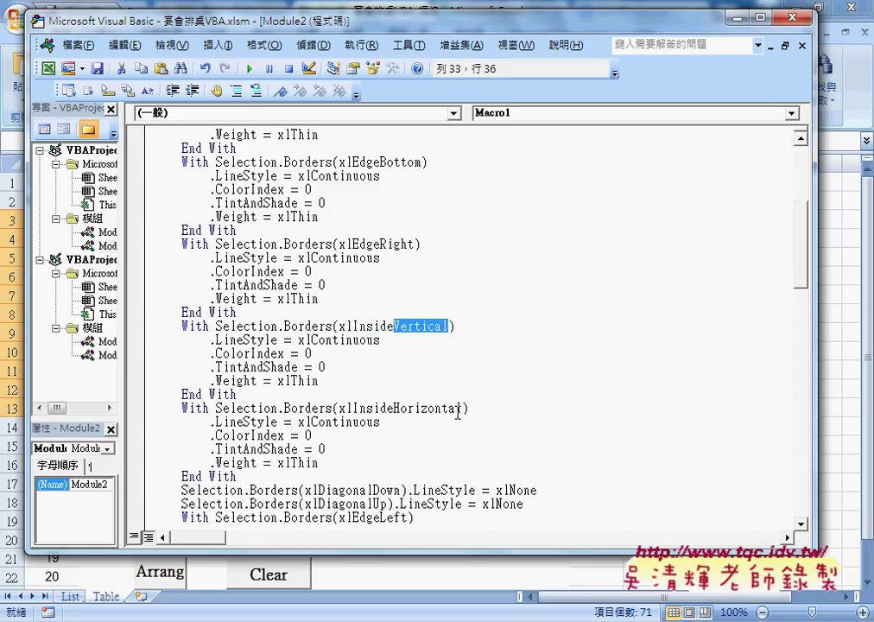
drag(455, 407, 394, 407)
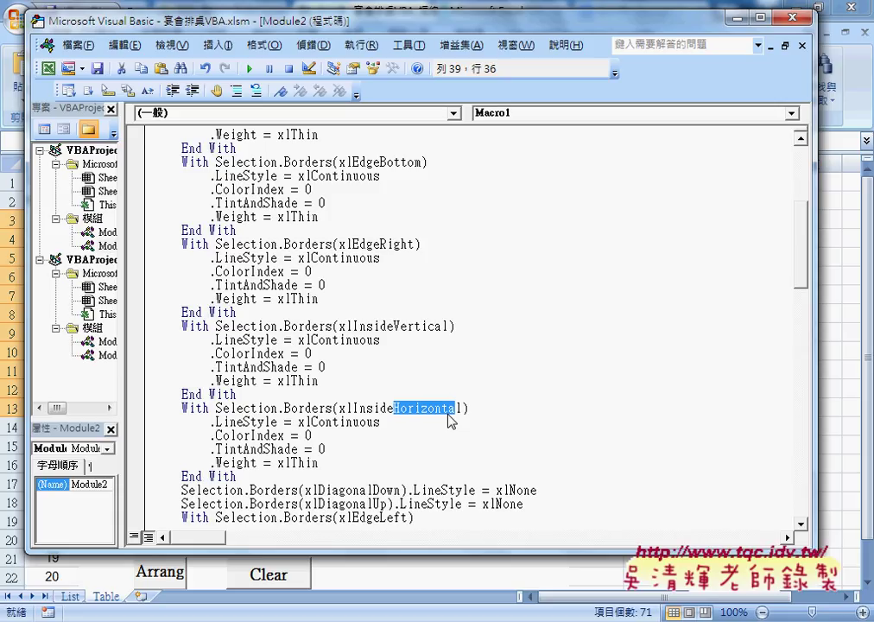
scroll(449, 420, up, 4)
scroll(360, 351, up, 2)
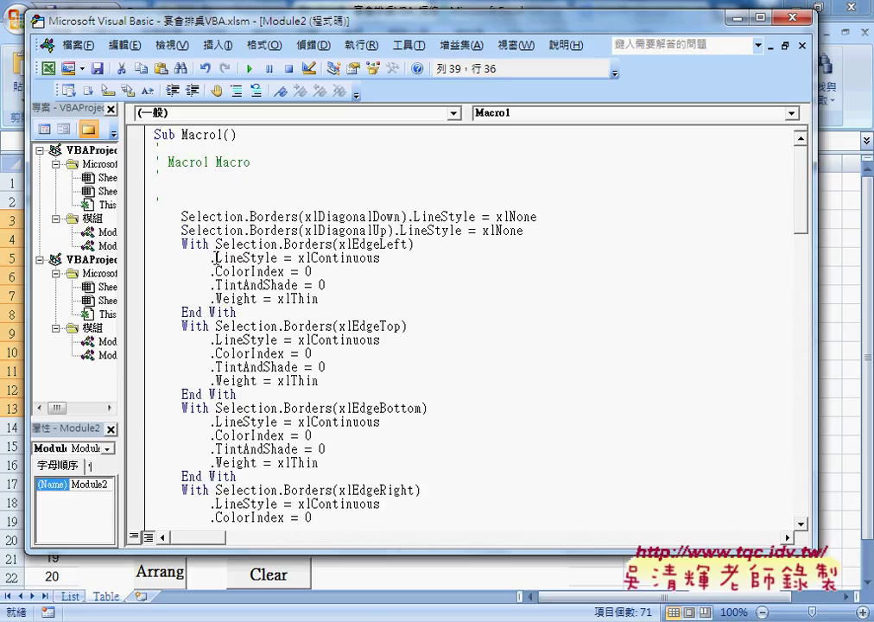
mouse_move(215, 257)
mouse_down()
mouse_move(388, 260)
mouse_move(216, 259)
mouse_up()
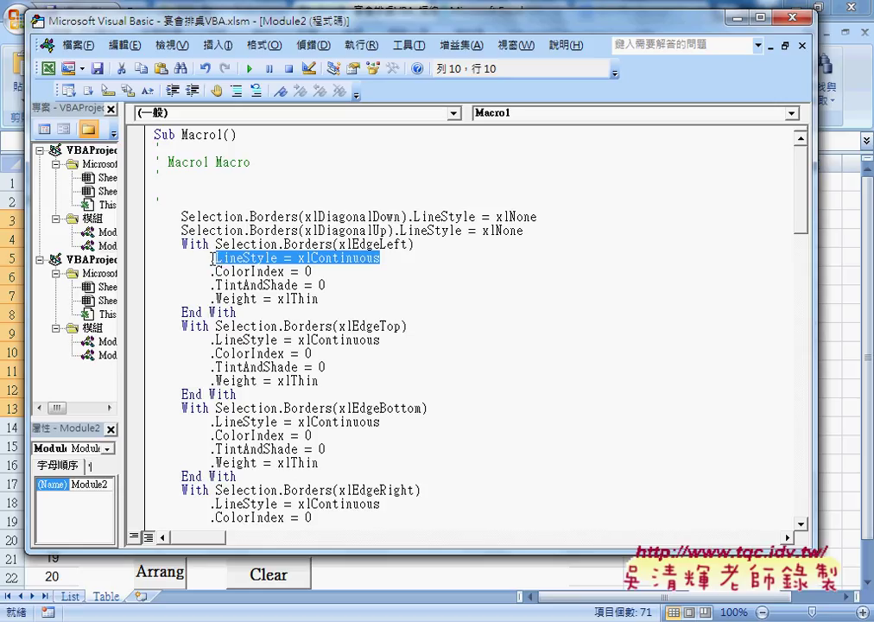
drag(181, 217, 243, 217)
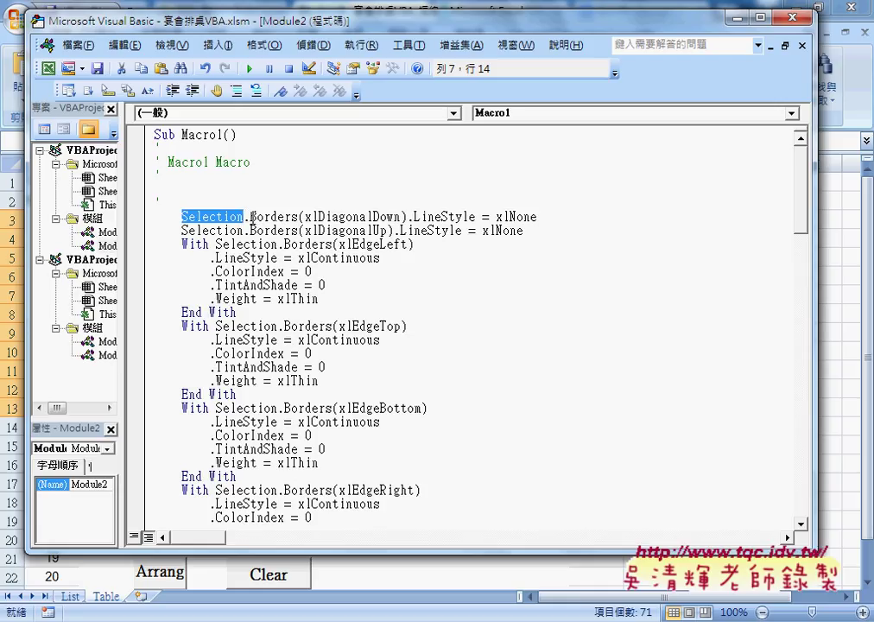
drag(244, 216, 298, 217)
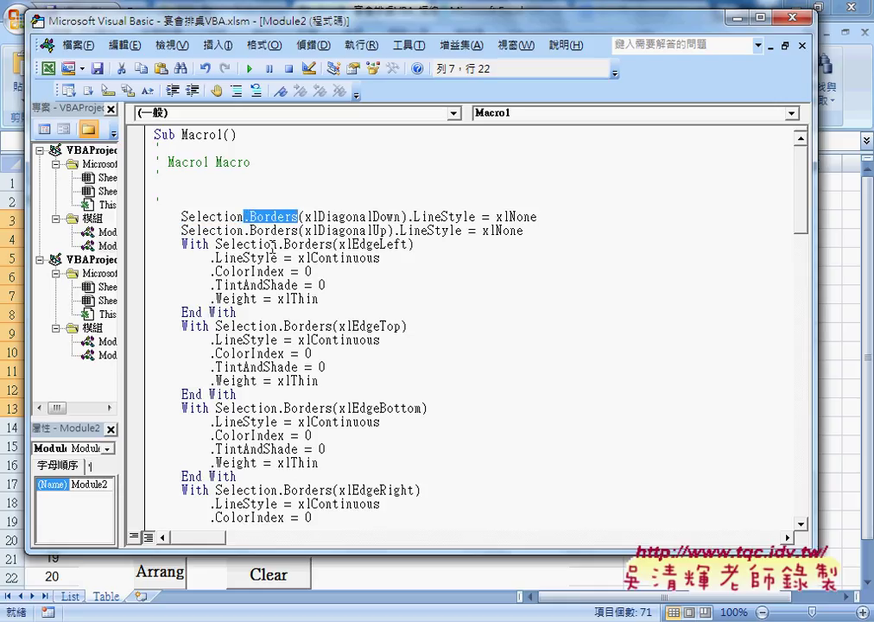
drag(215, 257, 263, 257)
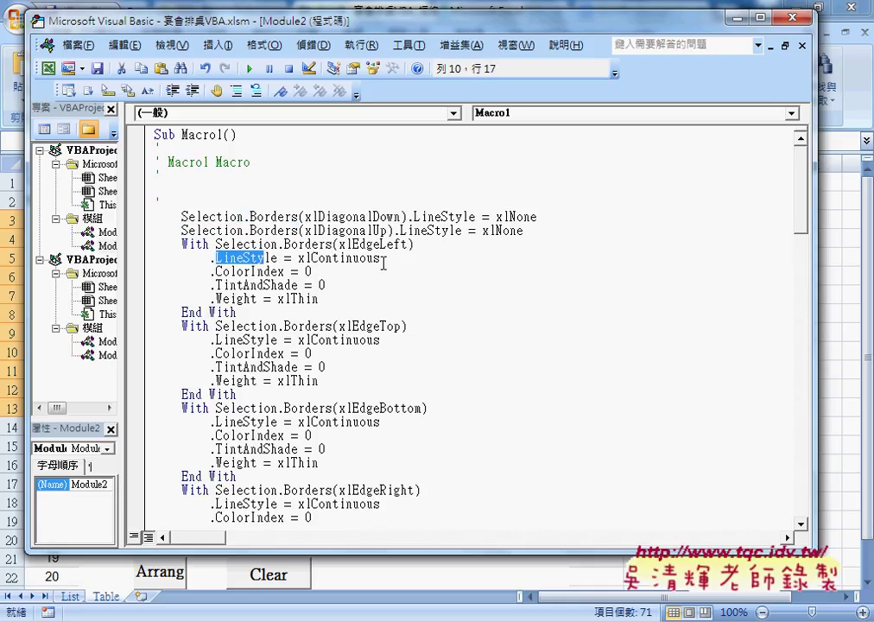
drag(382, 259, 291, 258)
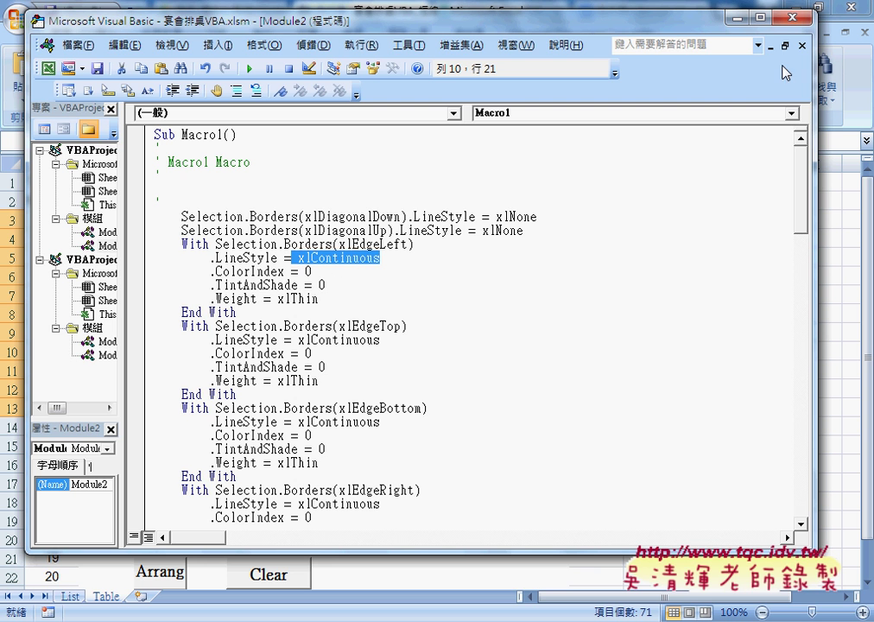
click(794, 21)
- Apply solid borders with the 加框線_實線 button and open its macro code through 指定巨集 > 編輯
click(771, 236)
click(680, 224)
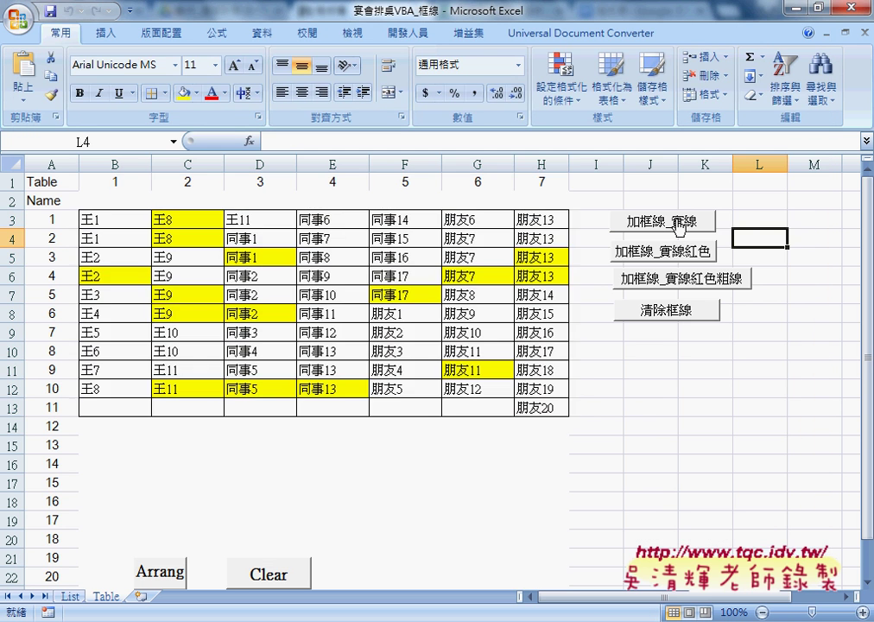
right_click(670, 224)
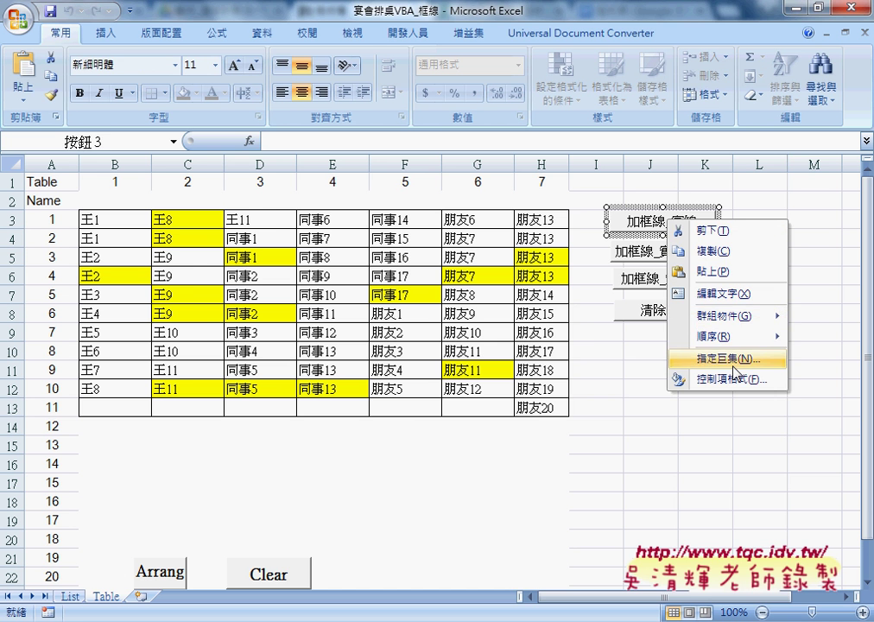
click(696, 361)
click(827, 259)
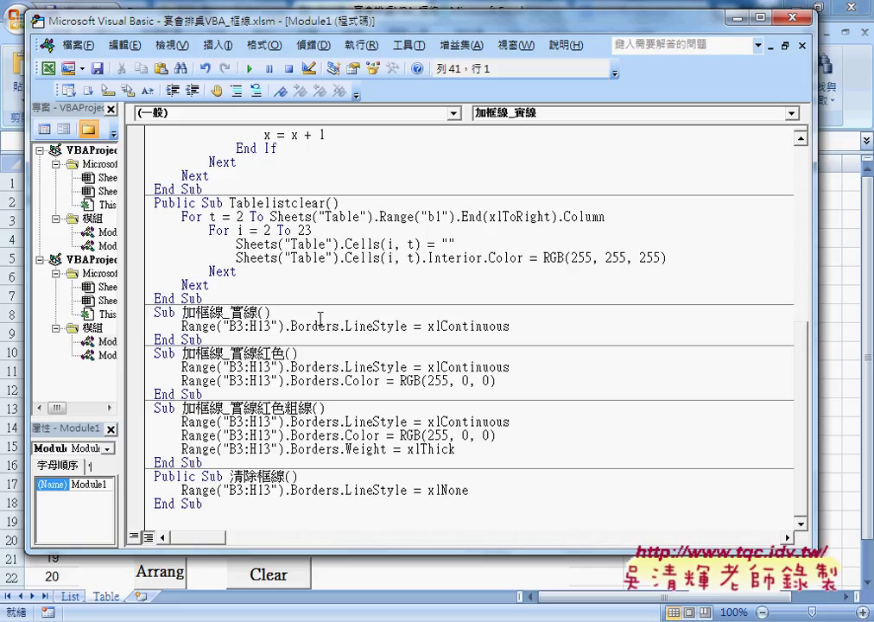
drag(293, 325, 340, 325)
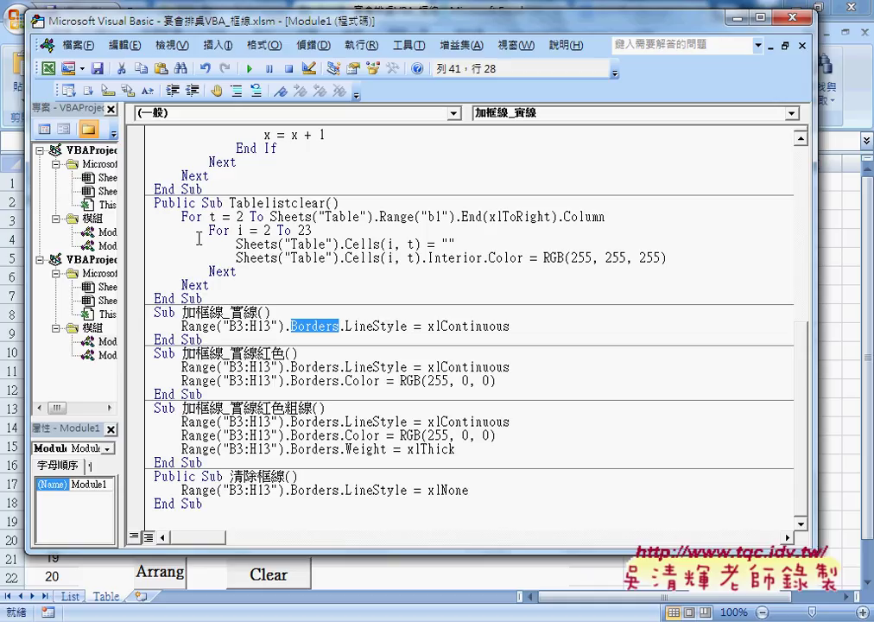
drag(30, 211, 487, 245)
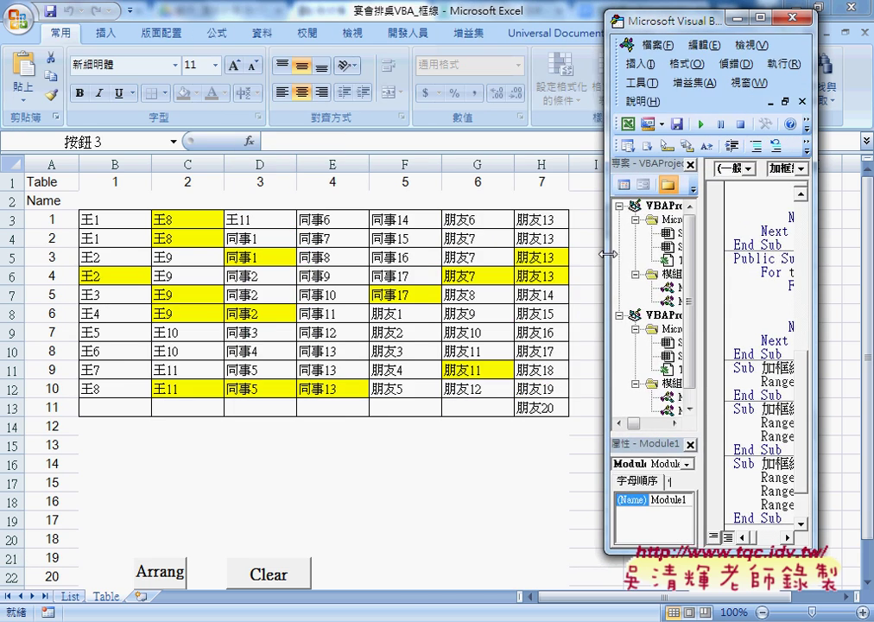
drag(487, 245, 596, 260)
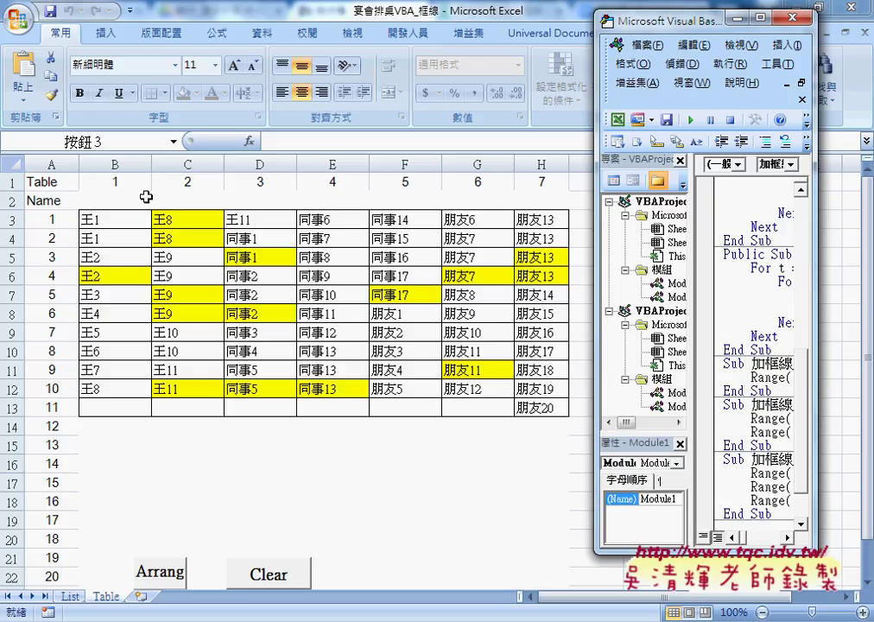
drag(594, 361, 52, 322)
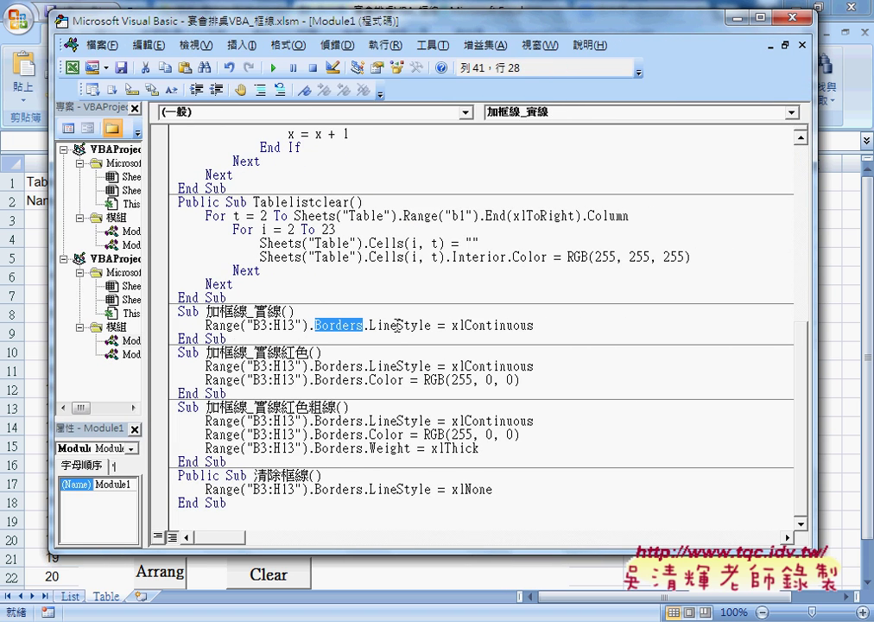
- Retype the statement as Range("B3:H13").Borders.LineStyle = using IntelliSense suggestions
click(458, 325)
drag(534, 325, 309, 325)
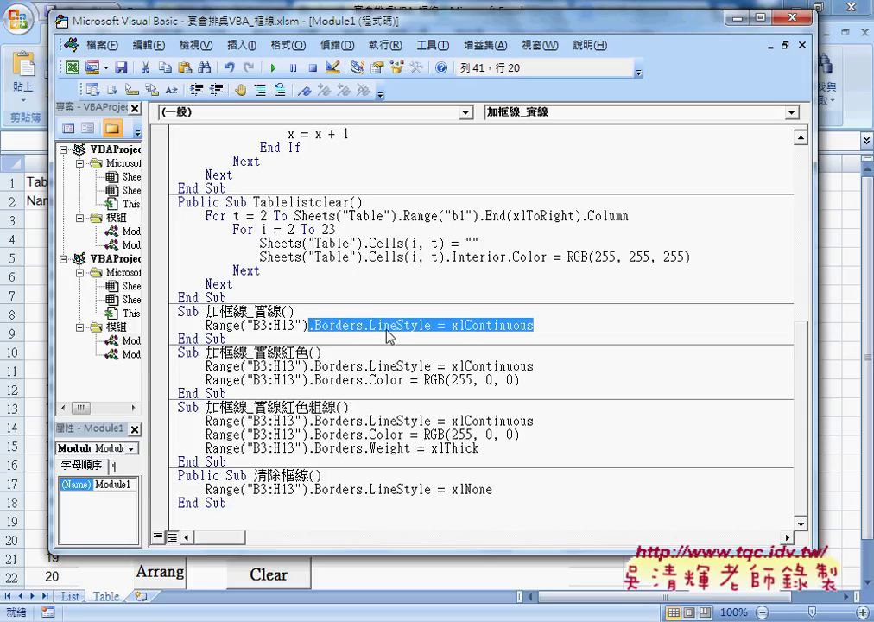
click(453, 325)
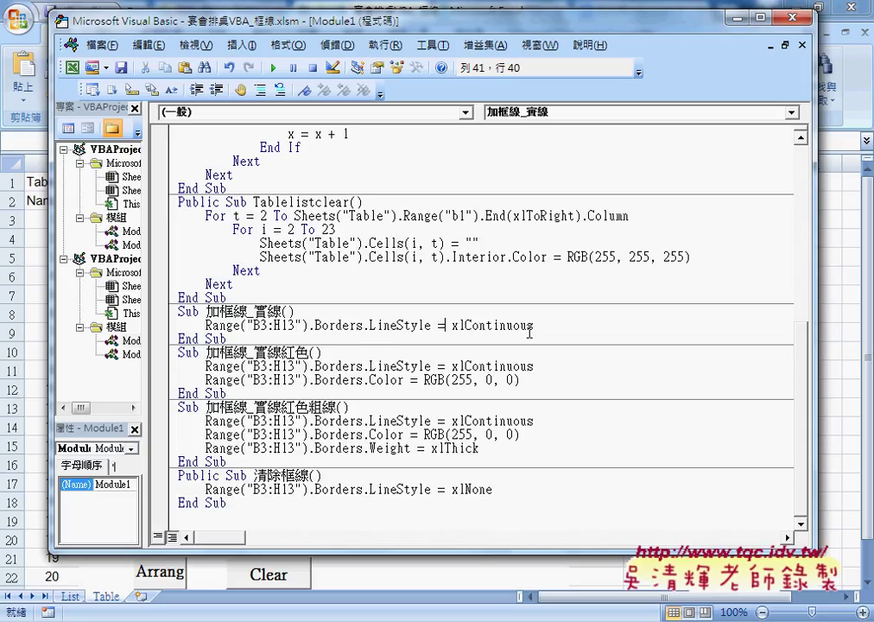
drag(533, 325, 309, 326)
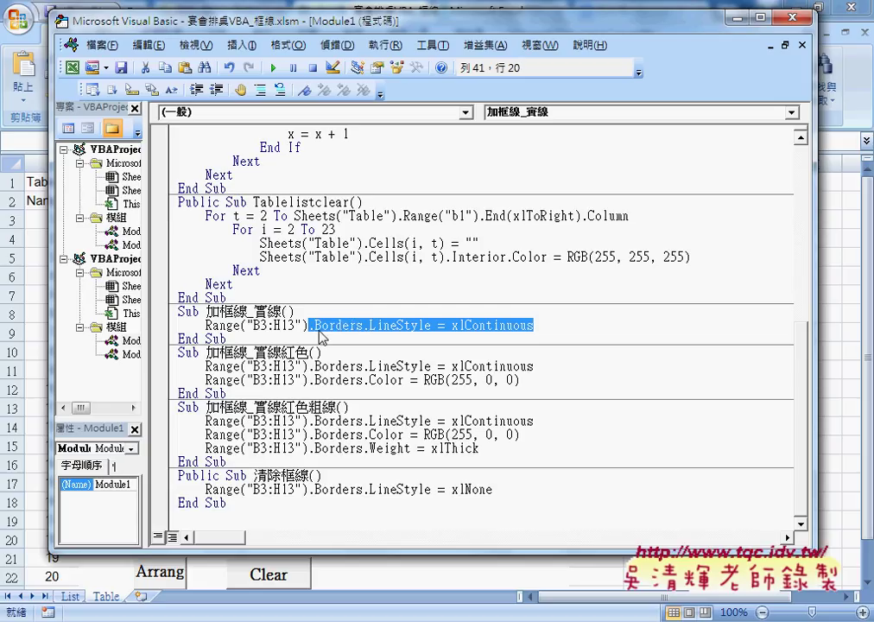
text(.)
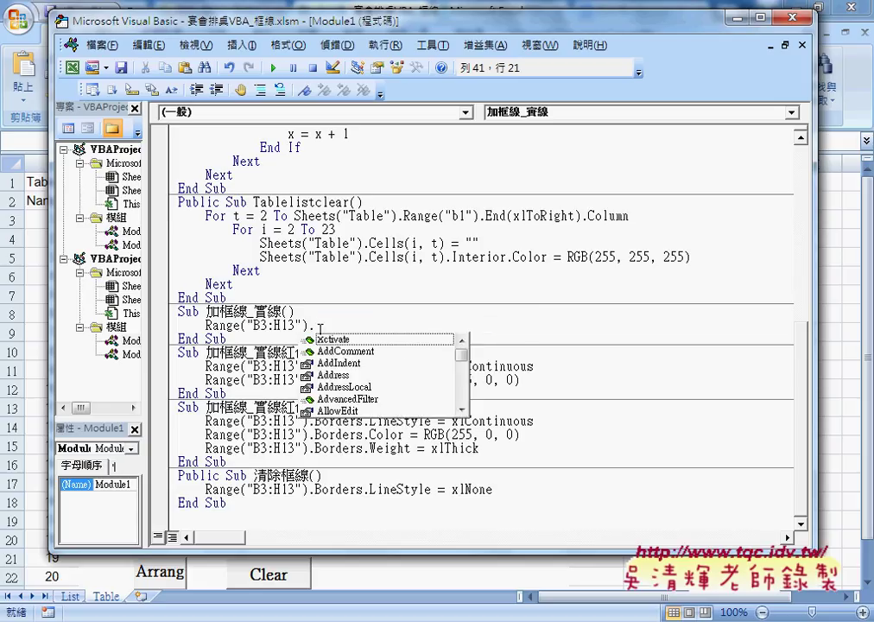
text(b)
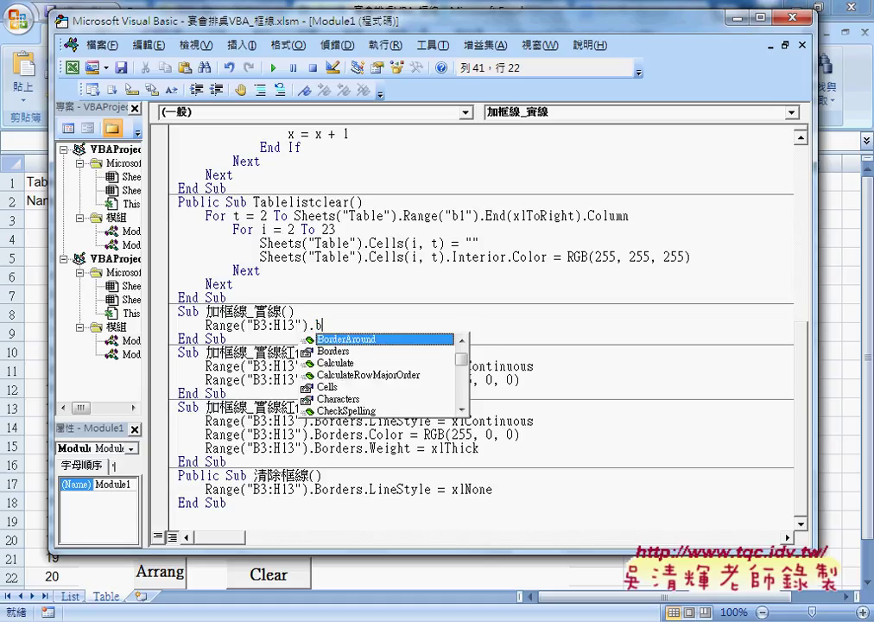
key(Down)
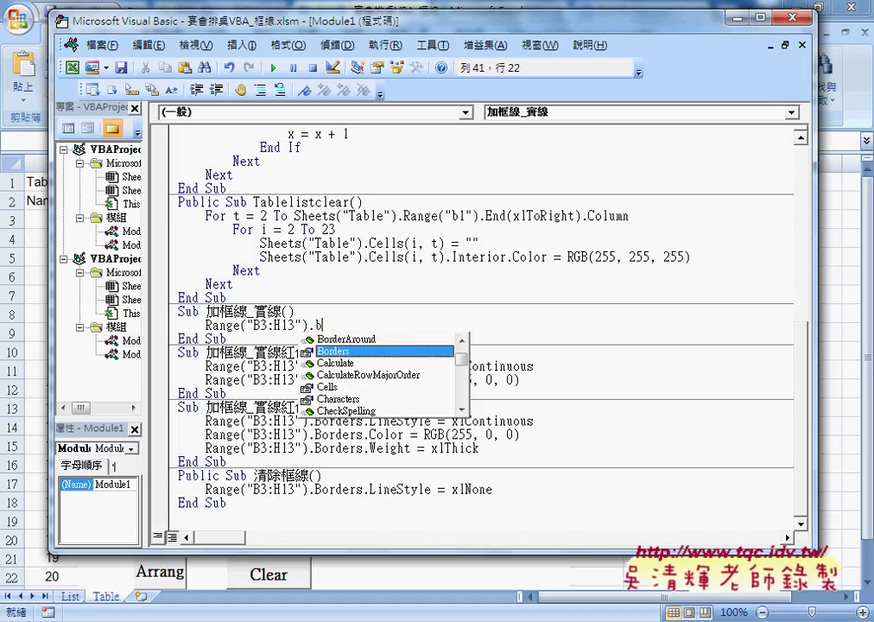
key(BackSpace)
text(.)
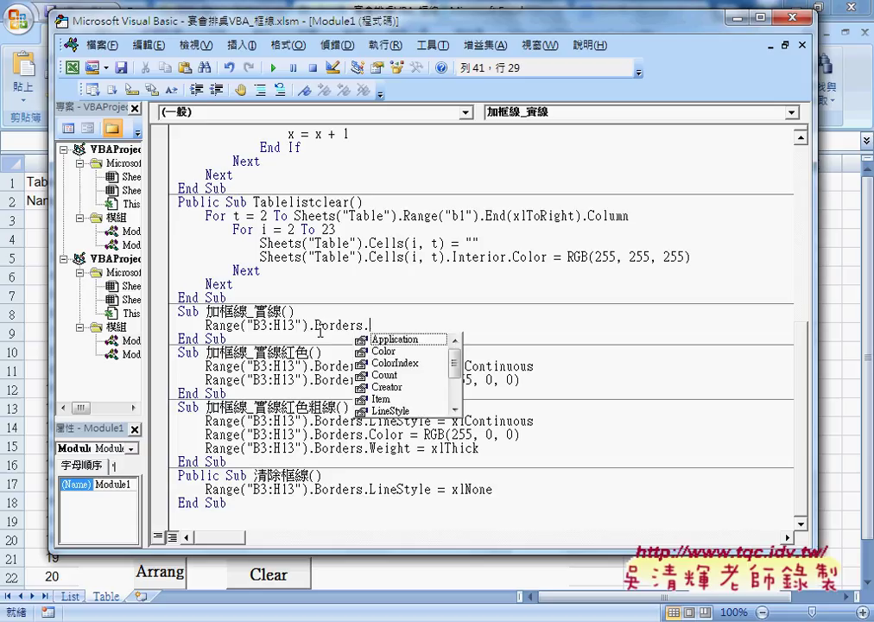
text(LineStyle)
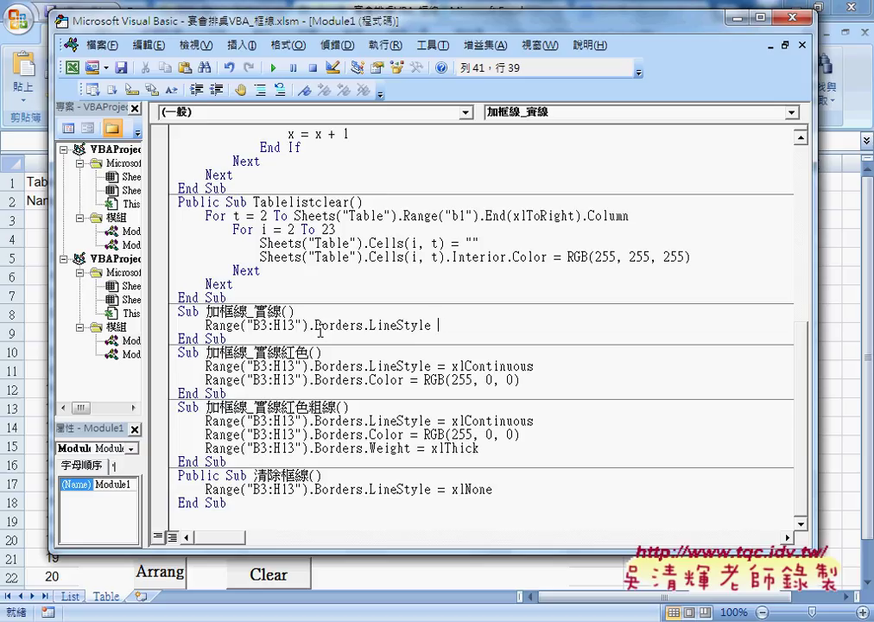
text( =)
- Open F1 help for Borders.LineStyle and follow the link to the XlLineStyle enumeration
click(404, 325)
key(F1)
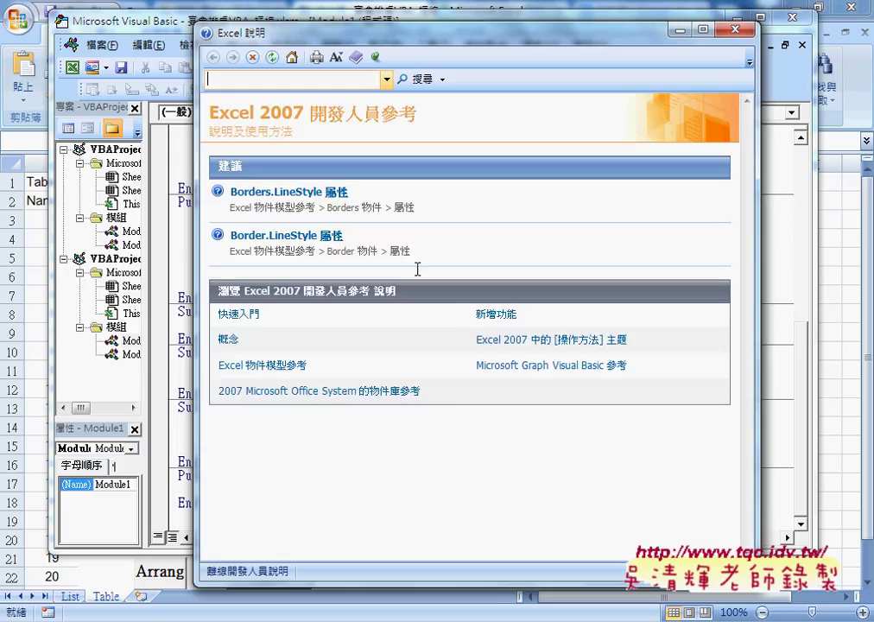
click(334, 198)
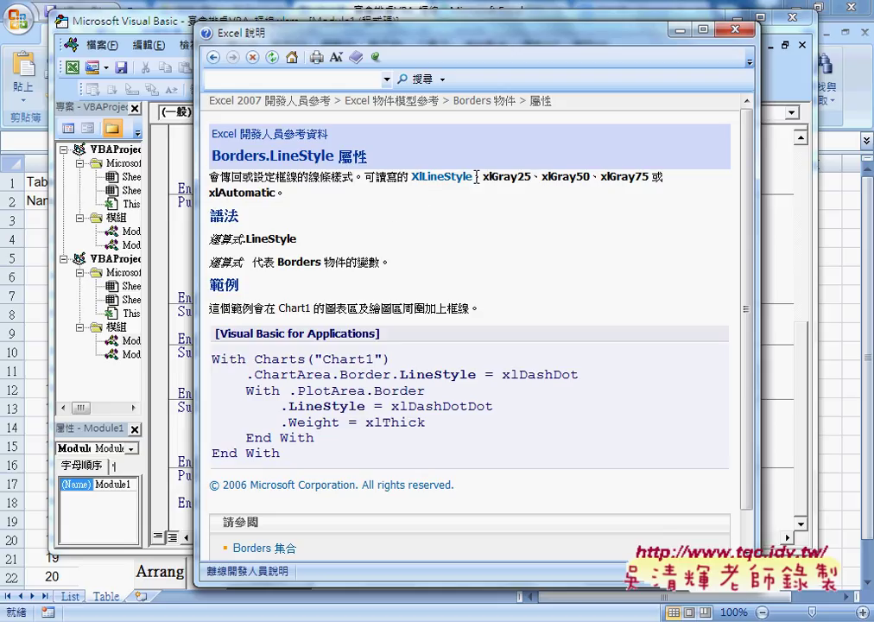
drag(474, 177, 413, 177)
click(443, 179)
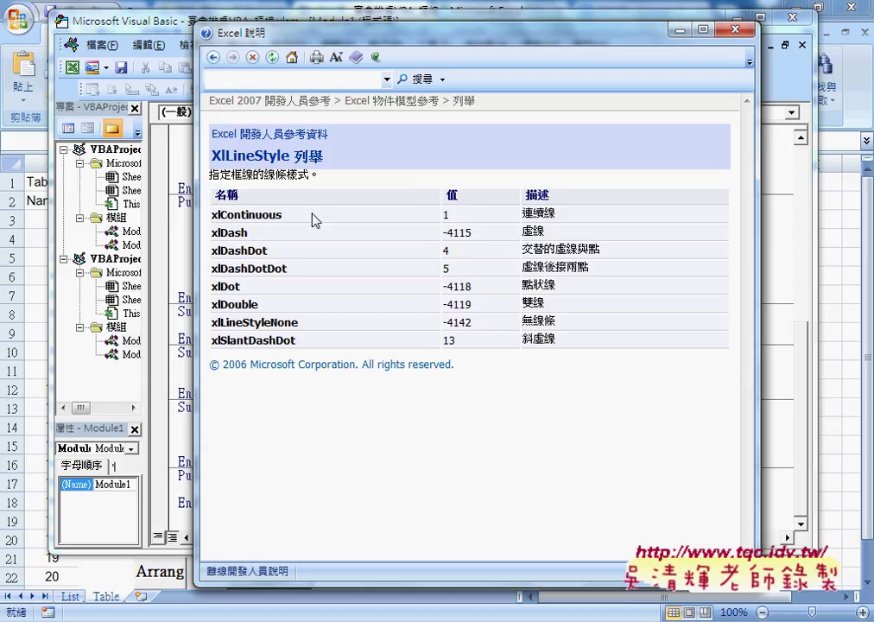
- Highlight the xlContinuous, xlDash and xlDouble constants in the enumeration table
drag(555, 213, 218, 216)
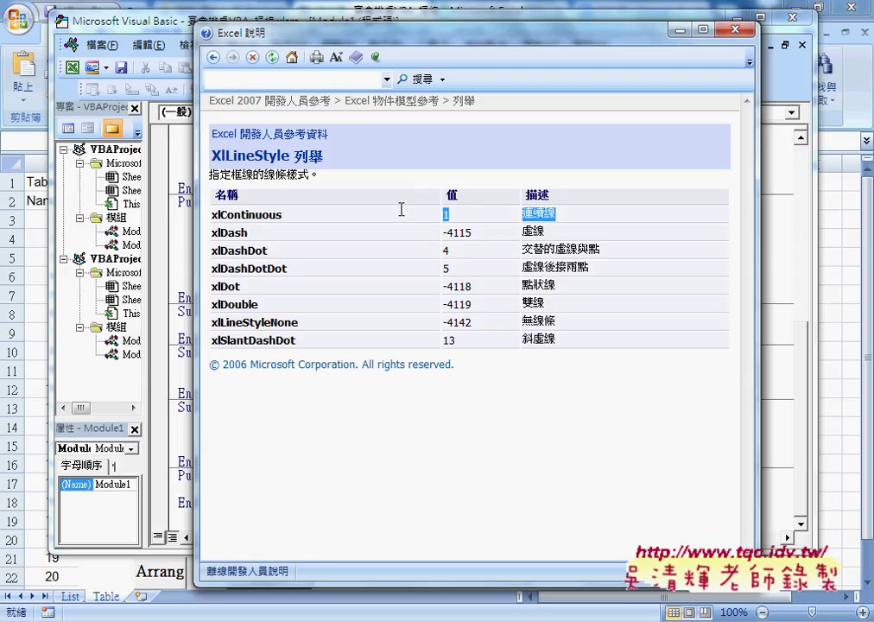
click(218, 216)
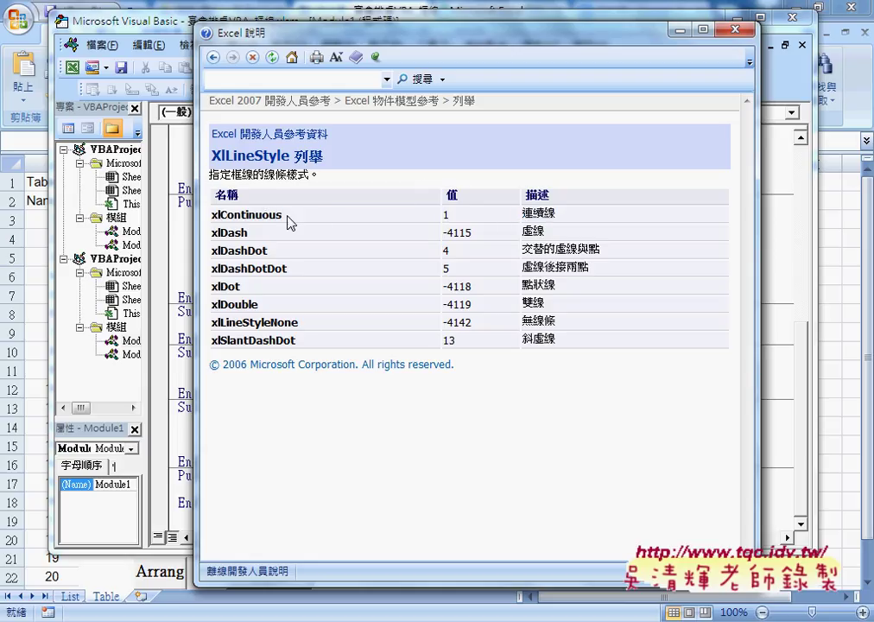
drag(283, 215, 219, 218)
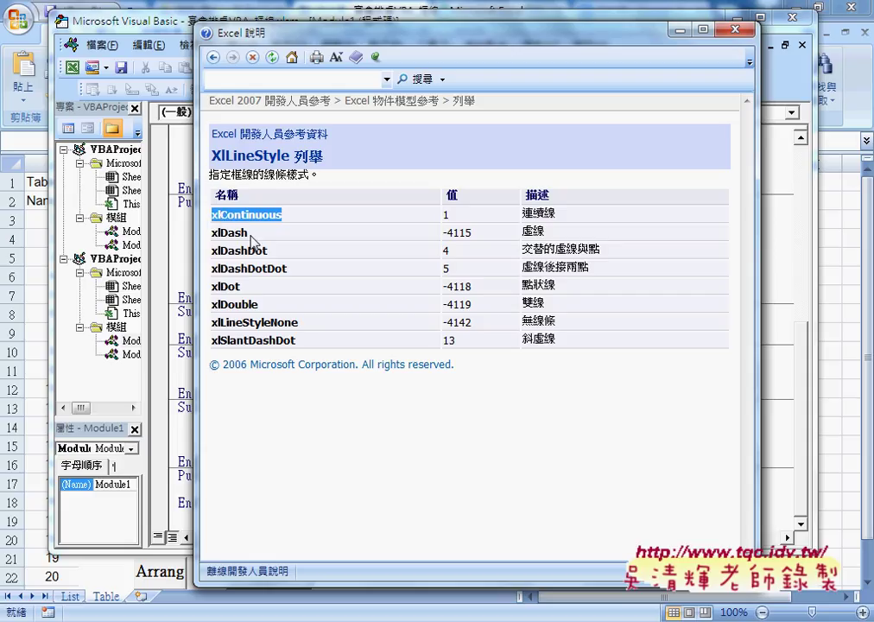
drag(248, 233, 211, 234)
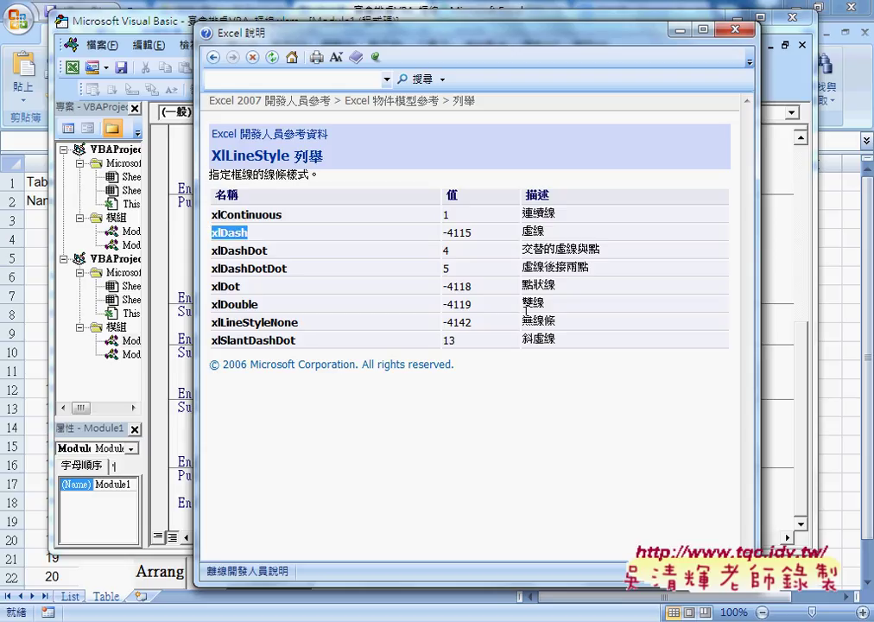
drag(258, 305, 212, 304)
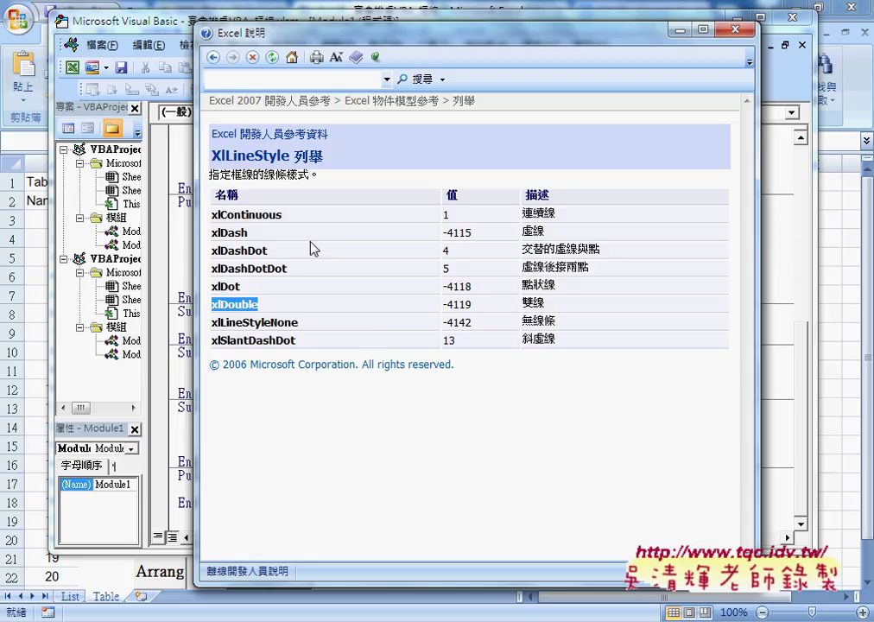
drag(281, 215, 214, 223)
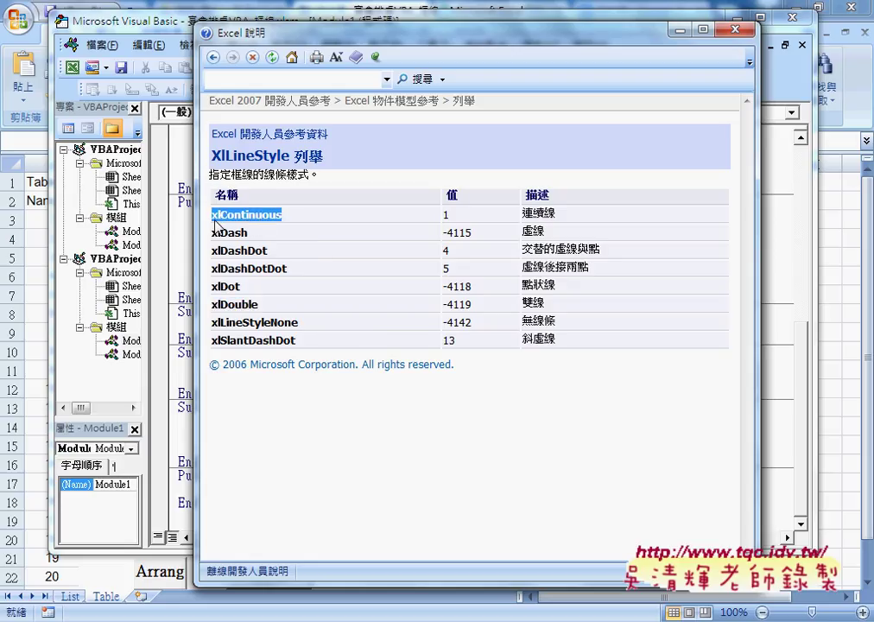
- Close Help, finish the line as LineStyle = xlContinuous, and return to the worksheet
click(732, 31)
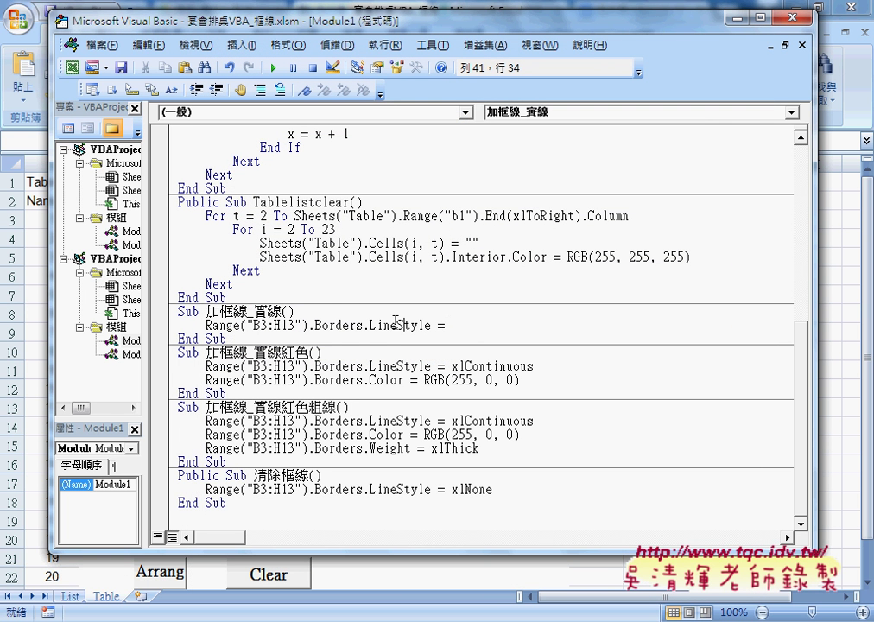
click(466, 329)
text(xlContinuous)
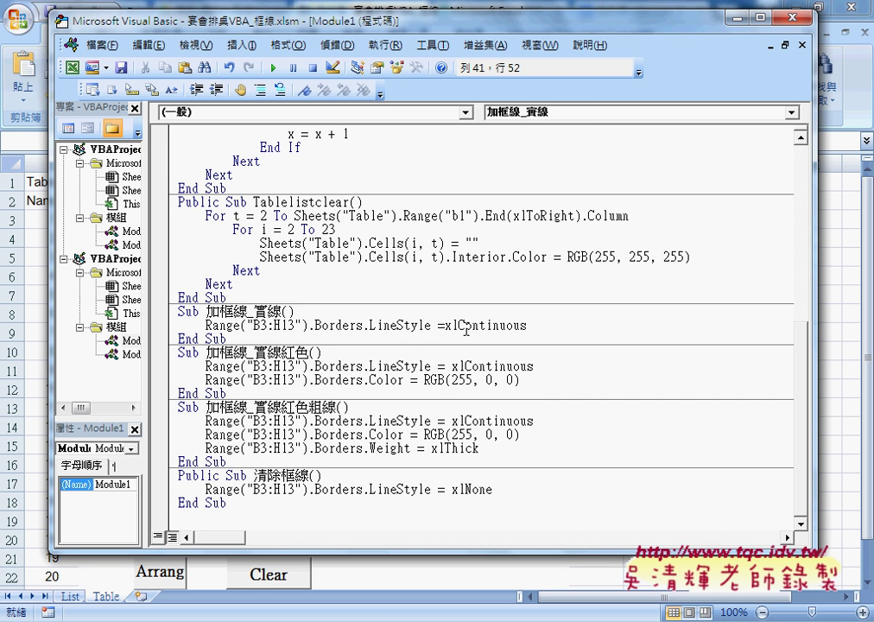
click(577, 380)
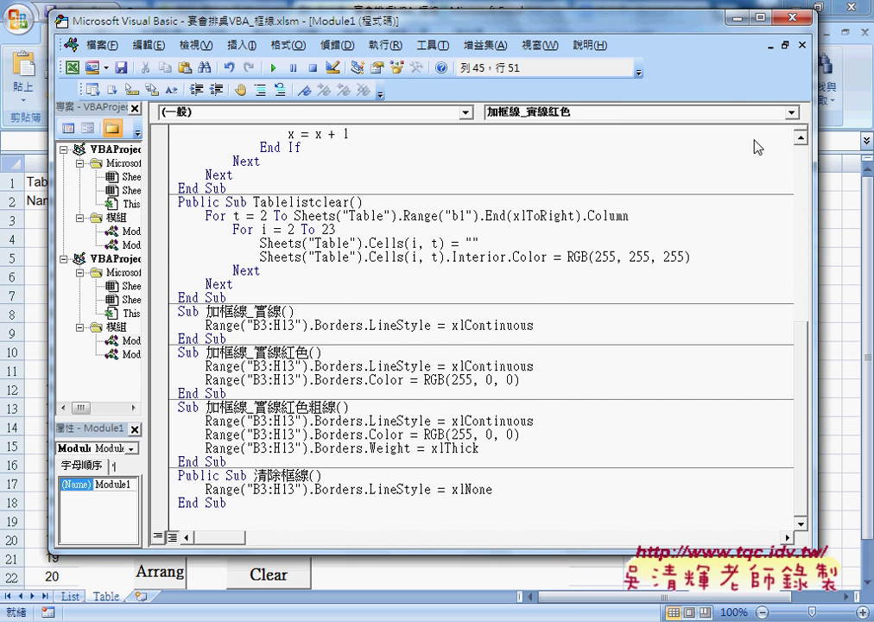
click(736, 19)
click(764, 237)
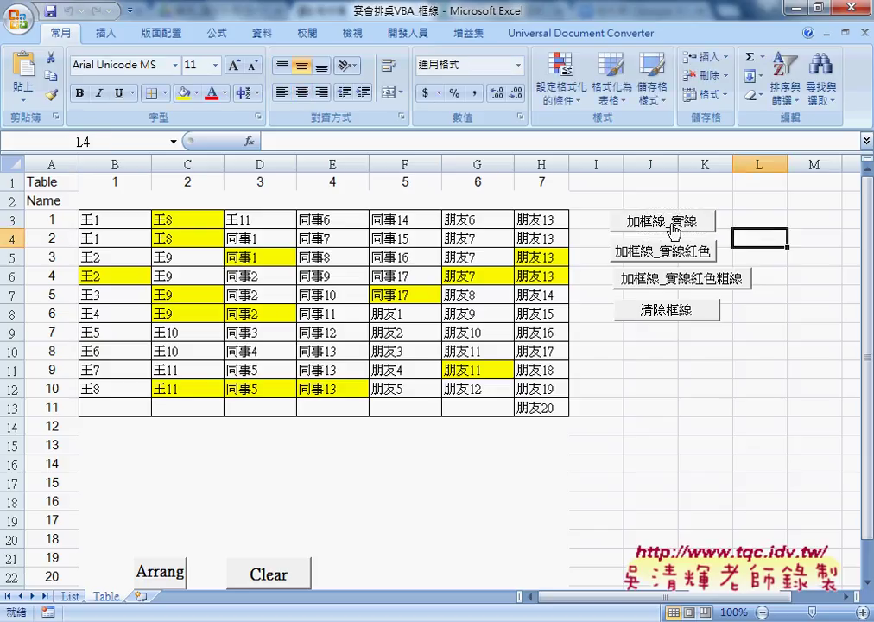
- Run 加框線_實線紅色 to make the borders red, then open its code via 指定巨集 > 編輯
click(702, 257)
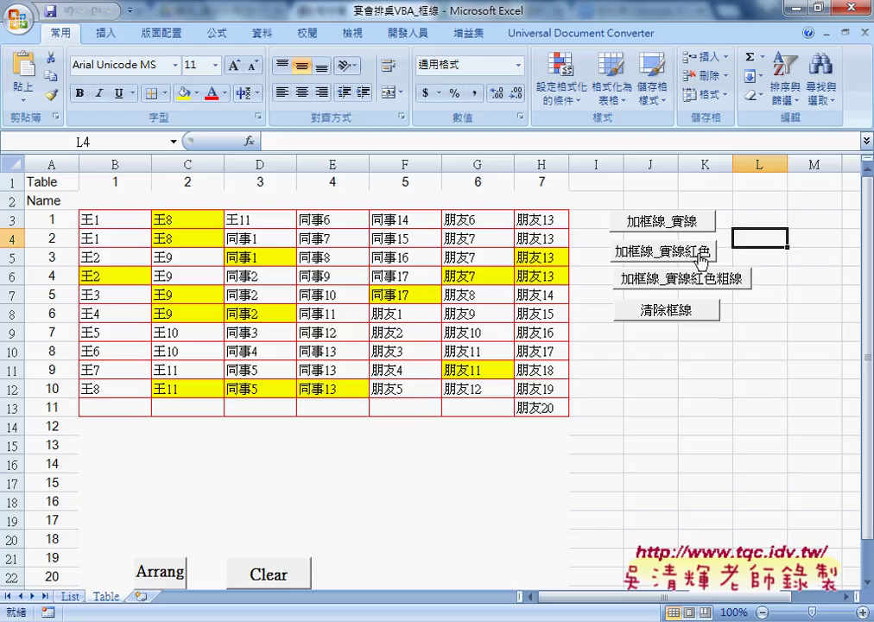
right_click(701, 257)
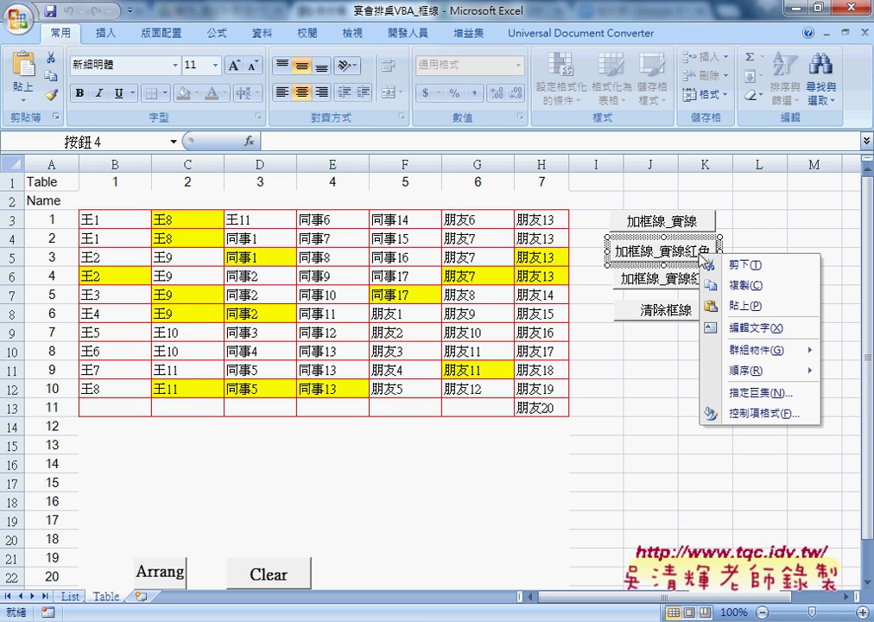
click(730, 392)
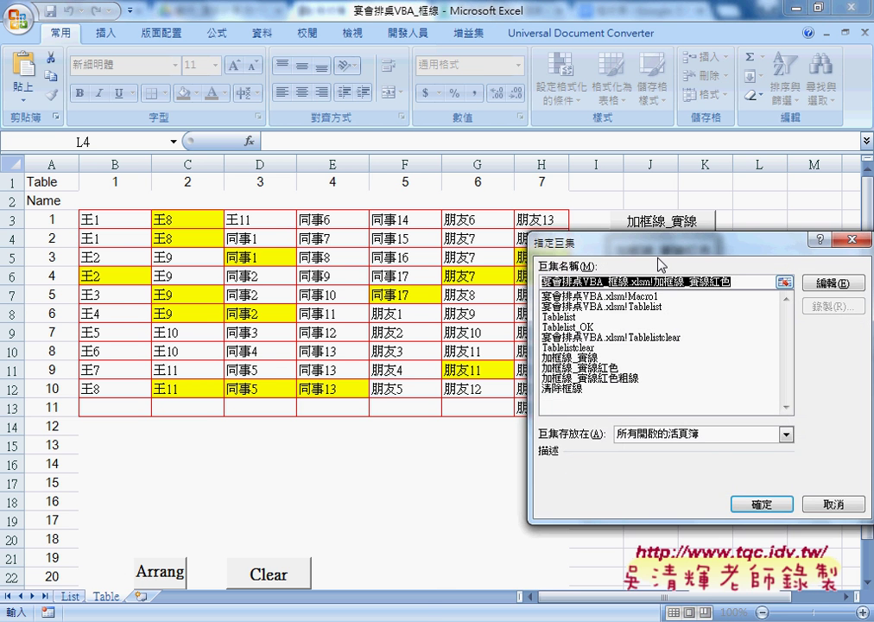
click(824, 283)
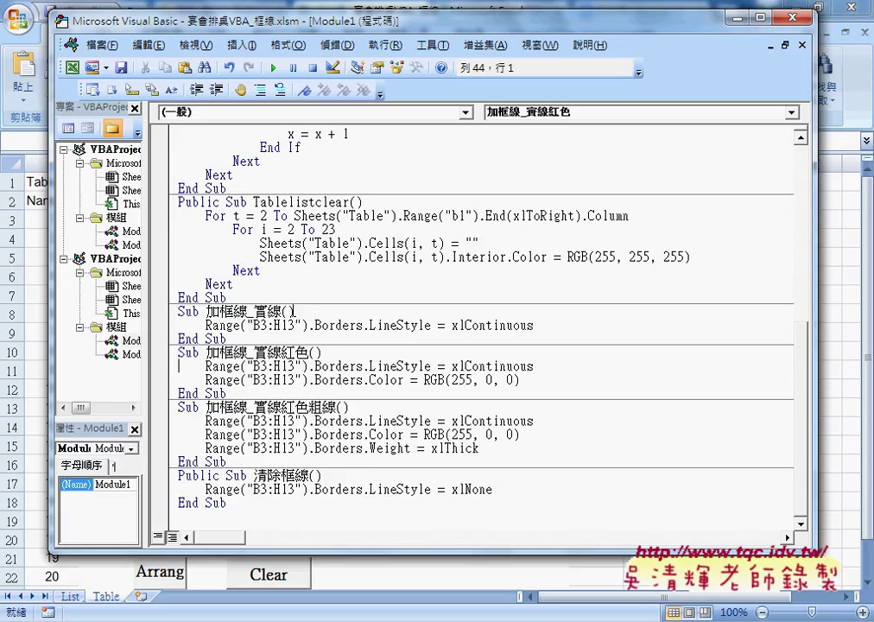
- Retype the colour line as .Color = RGB(255, 0, 0), then back in Excel run the thick red border macro
drag(528, 381, 364, 380)
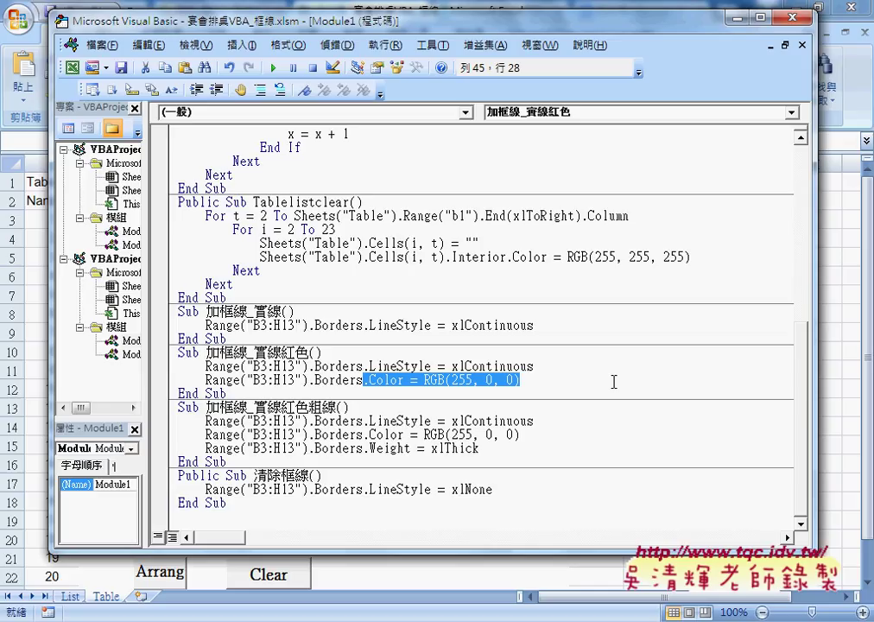
text(.)
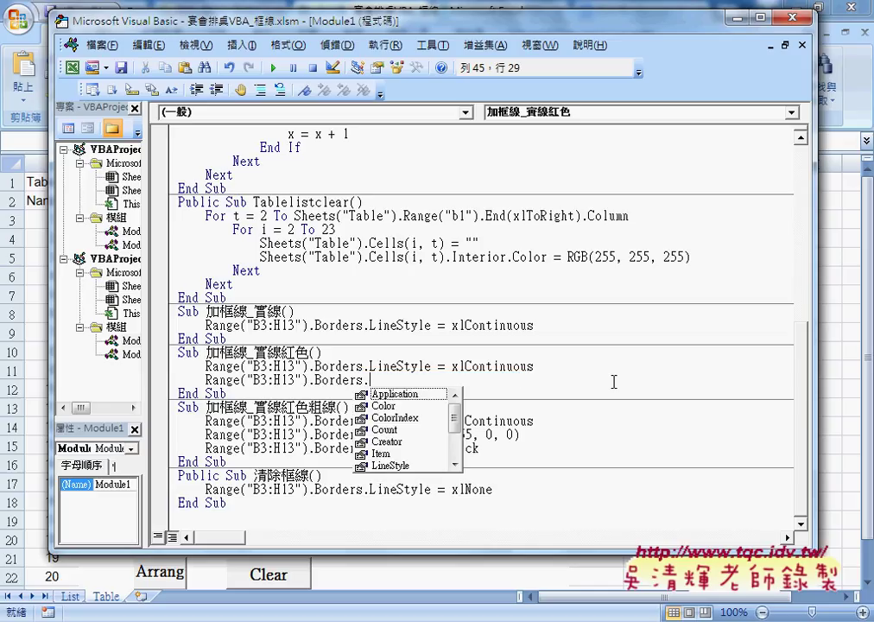
text(c)
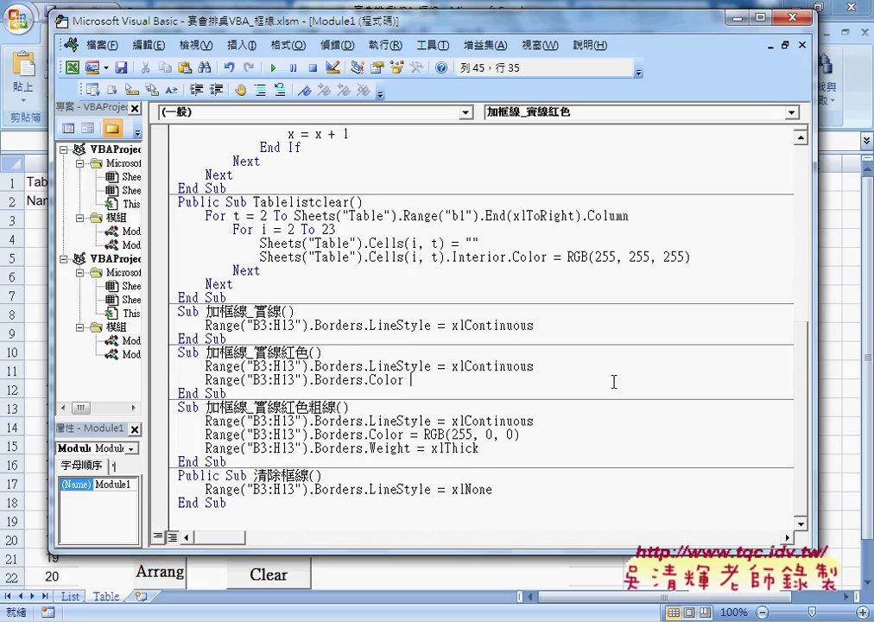
text( =)
text(r)
text(gb)
text(()
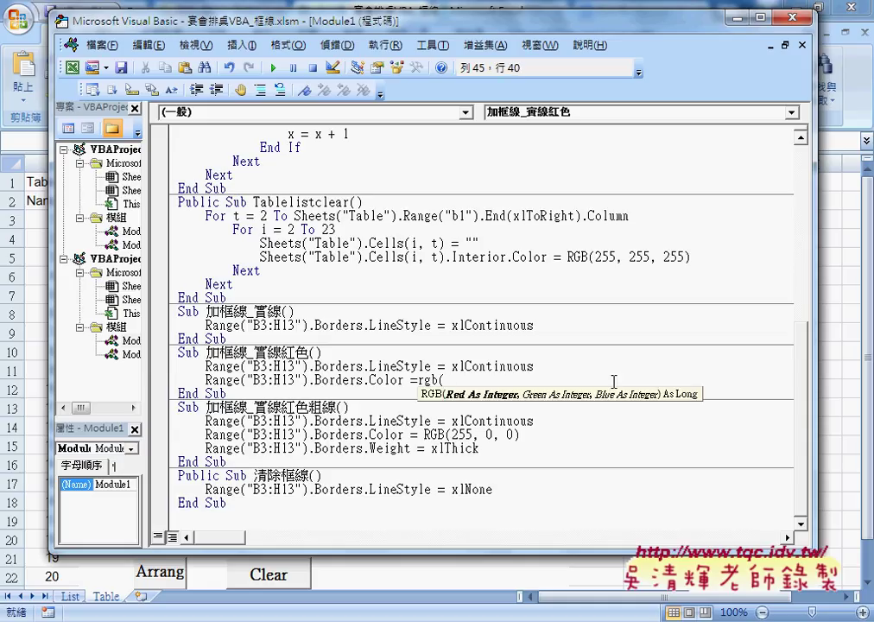
text(255)
text(,0)
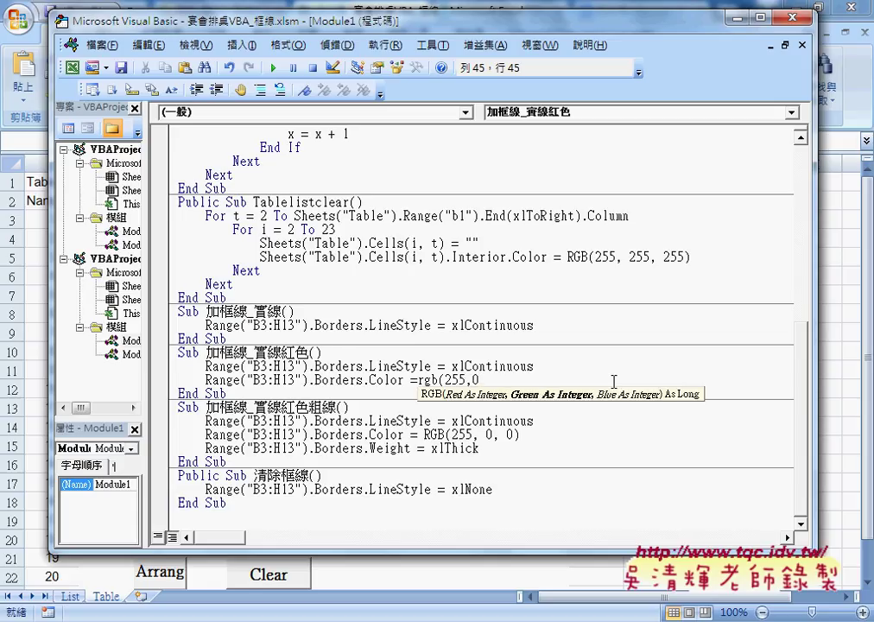
text(,0)
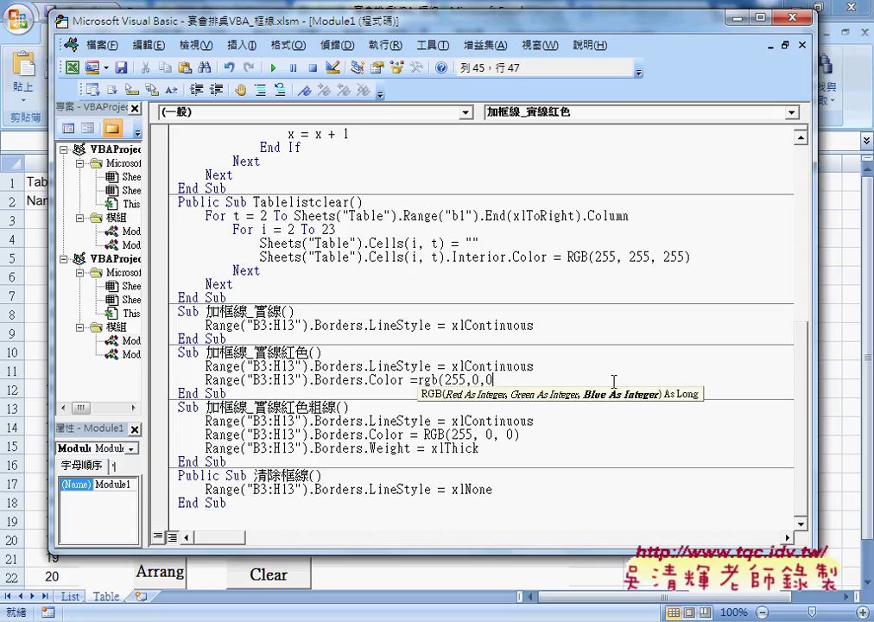
text())
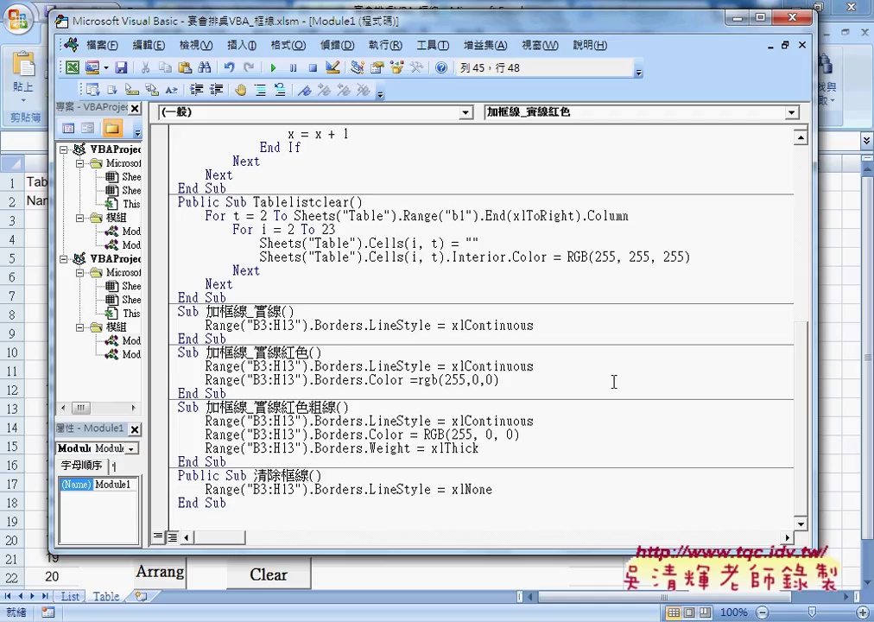
double_click(420, 380)
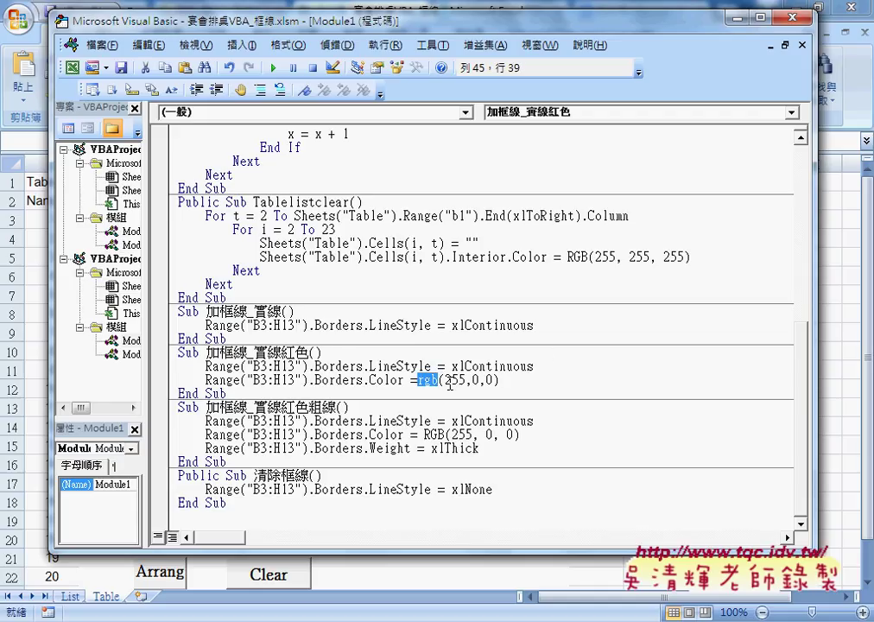
key(Down)
key(alt+F11)
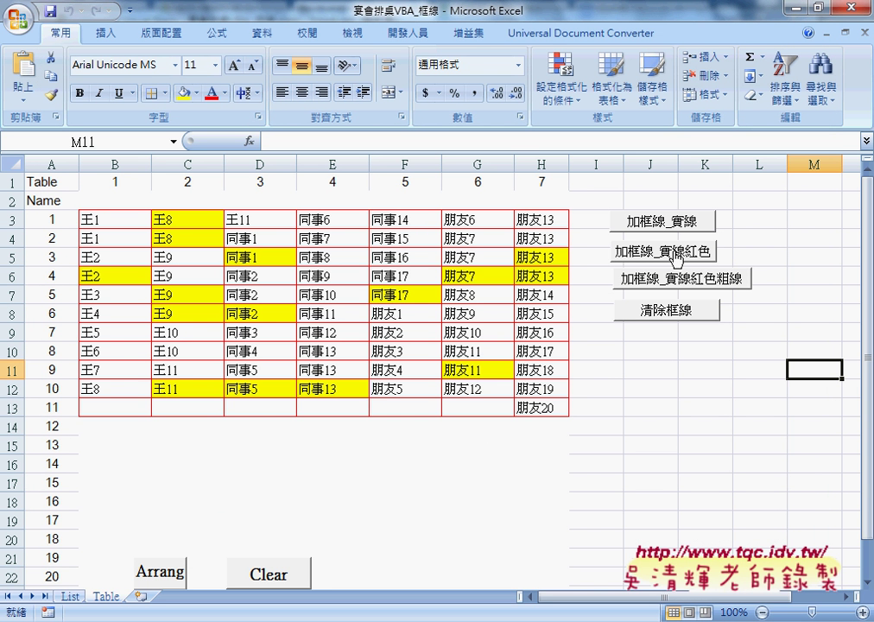
click(724, 286)
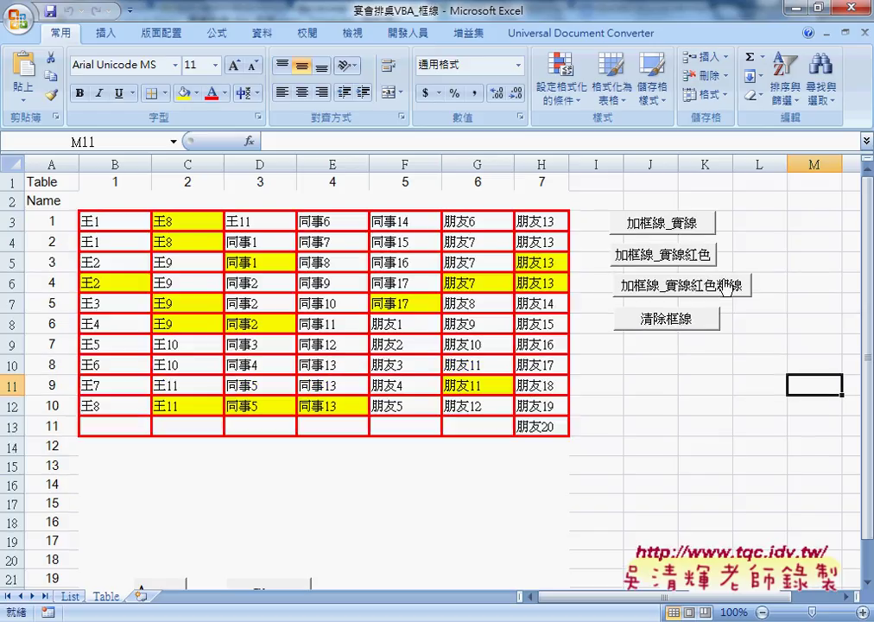
- Open the 加框線_實線紅色粗線 macro's code through 指定巨集 > 編輯
right_click(725, 287)
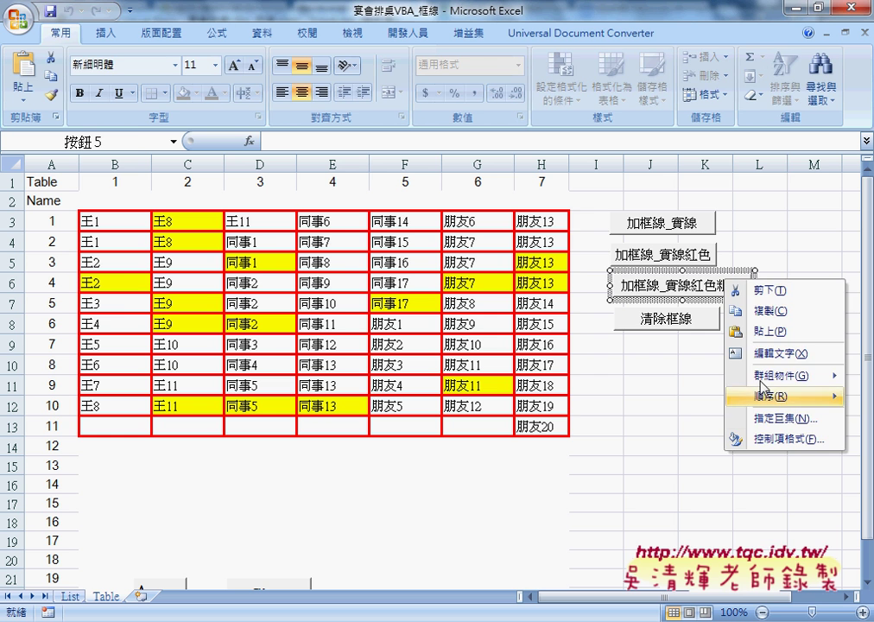
click(775, 422)
click(835, 315)
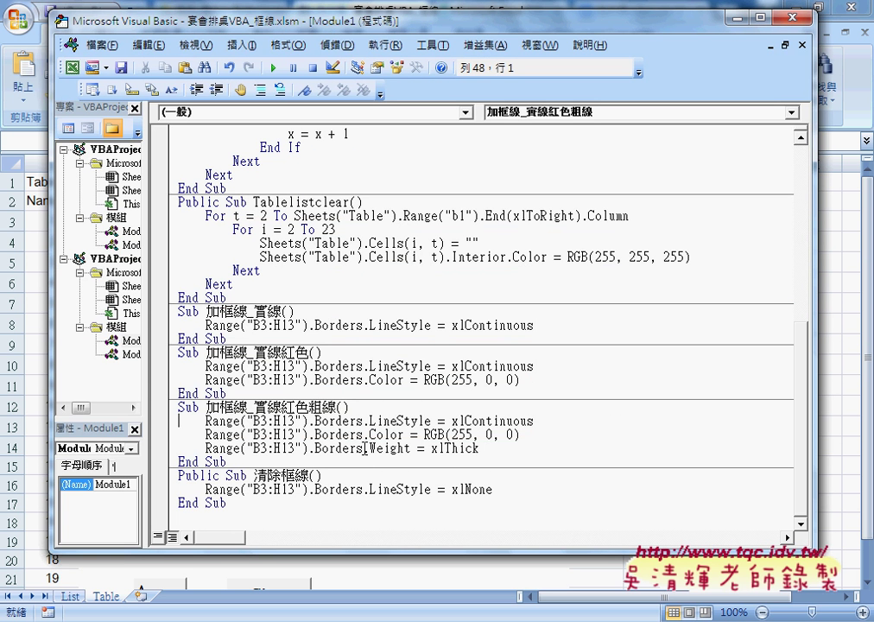
- Delete '.Weight = xlThick' and re-enter Borders.Weight from the IntelliSense list
drag(364, 448, 411, 448)
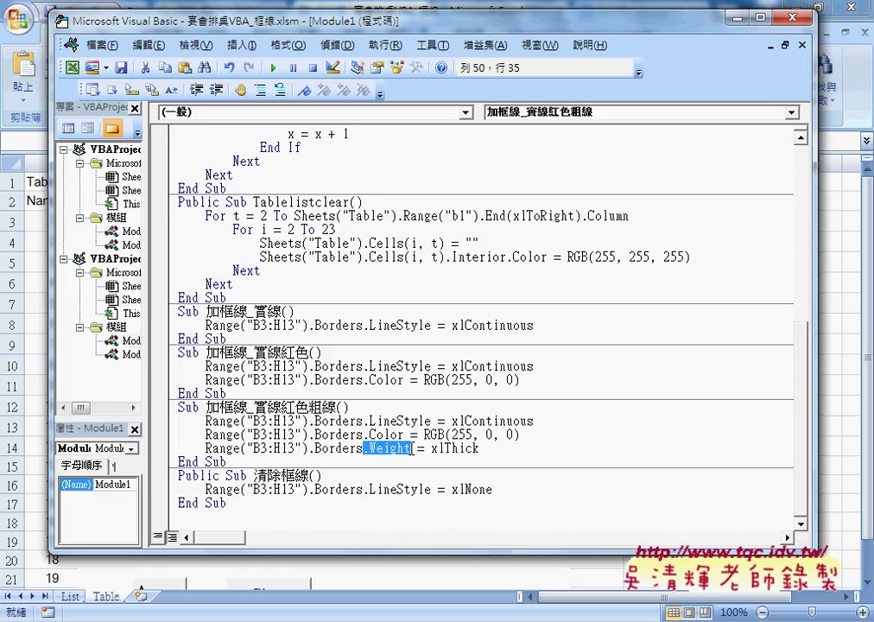
key(Delete)
key(Delete)
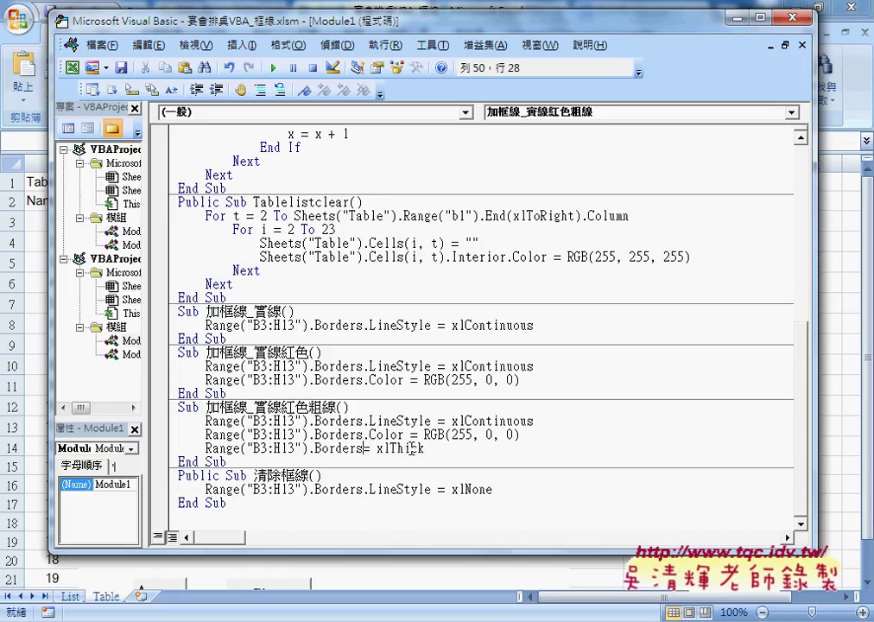
key(Delete)
key(Delete)
key(Delete)
key(Delete)
key(Delete)
key(Delete)
key(Delete)
key(Delete)
text(.w)
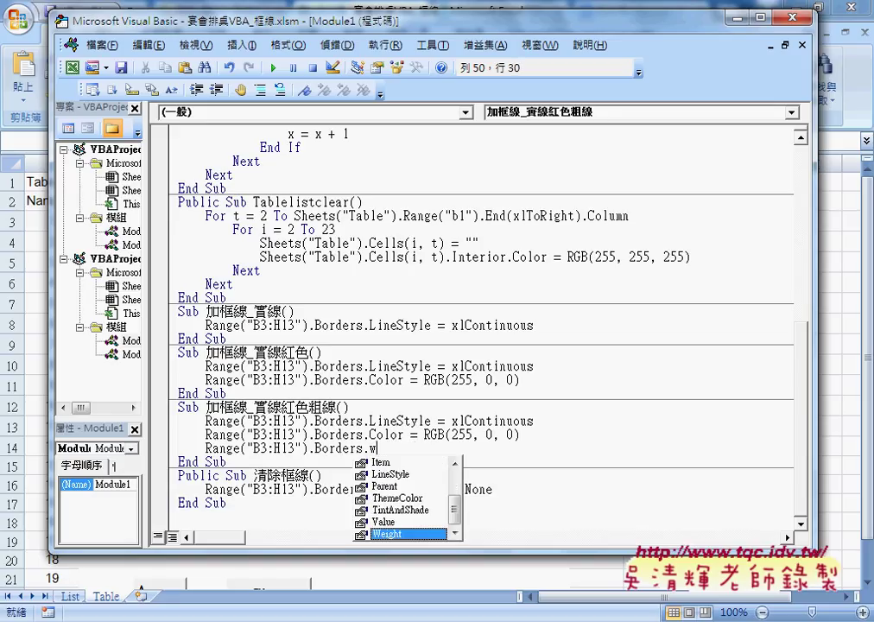
key(alt)
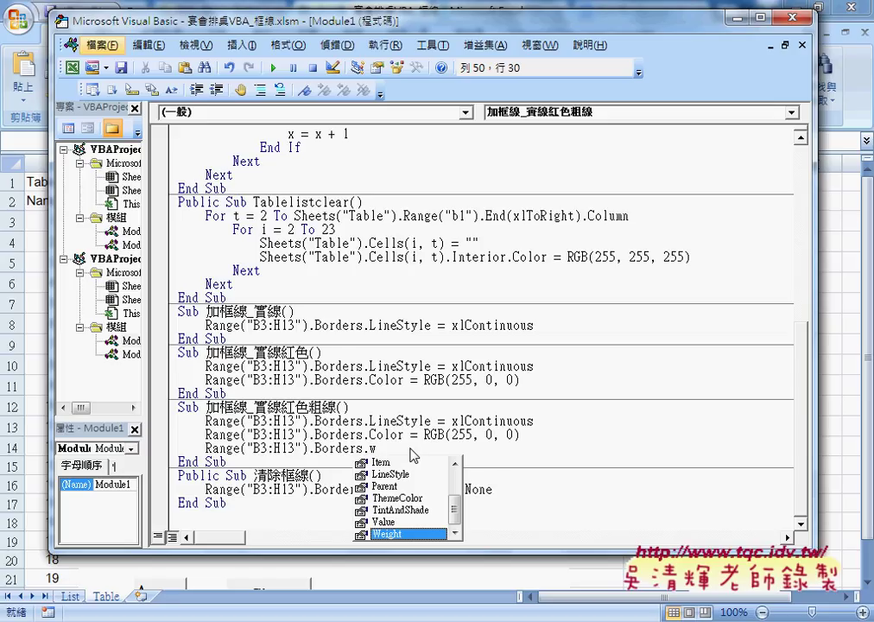
double_click(409, 535)
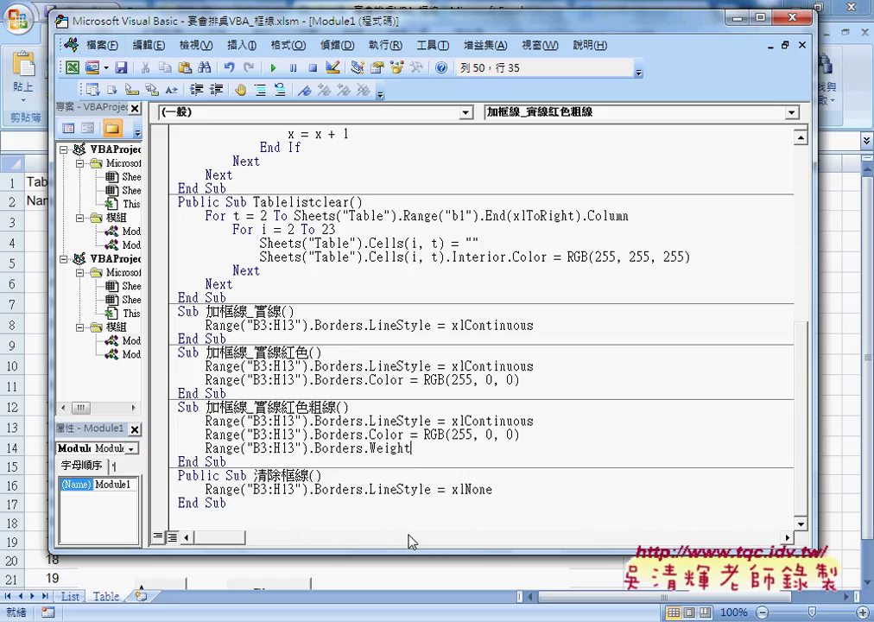
- Open F1 help for Borders.Weight and go to the XlBorderWeight values page
key(Left)
key(F1)
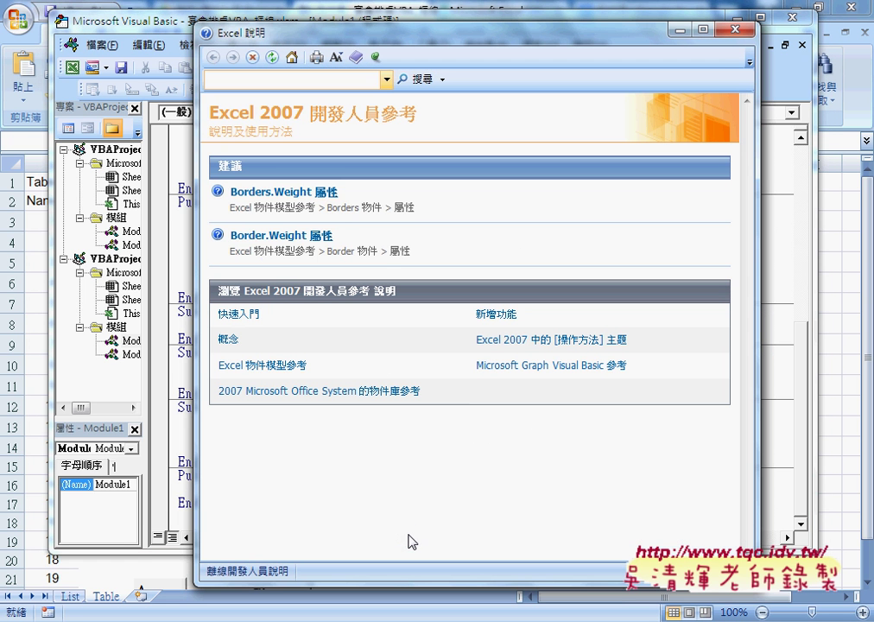
click(318, 193)
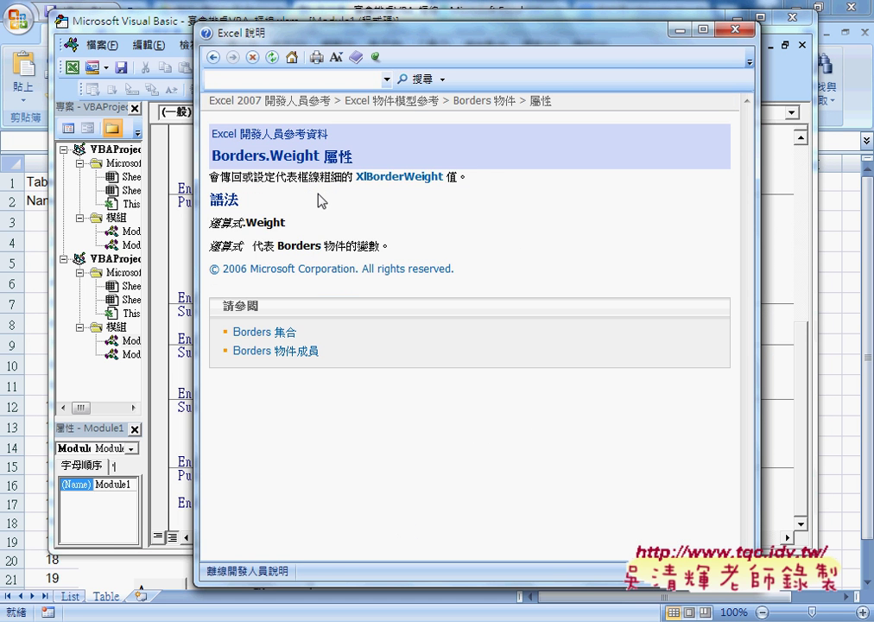
click(399, 177)
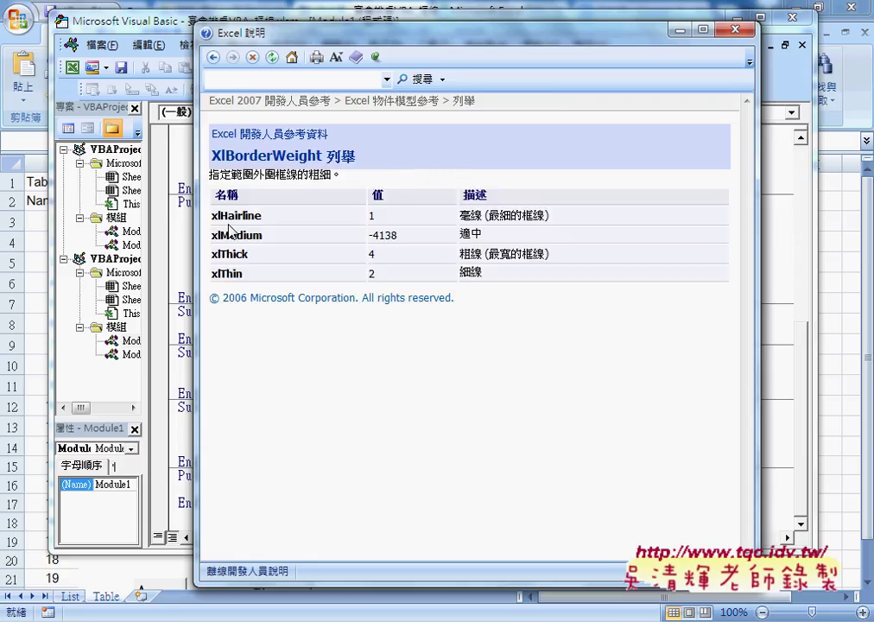
- Copy the xlThick constant from the table and close Help
double_click(471, 215)
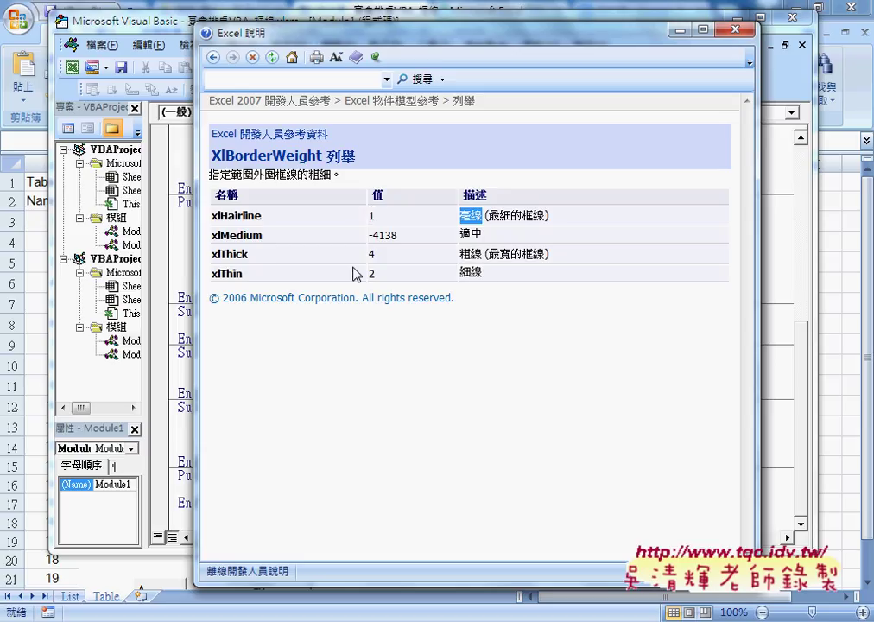
double_click(237, 255)
right_click(240, 253)
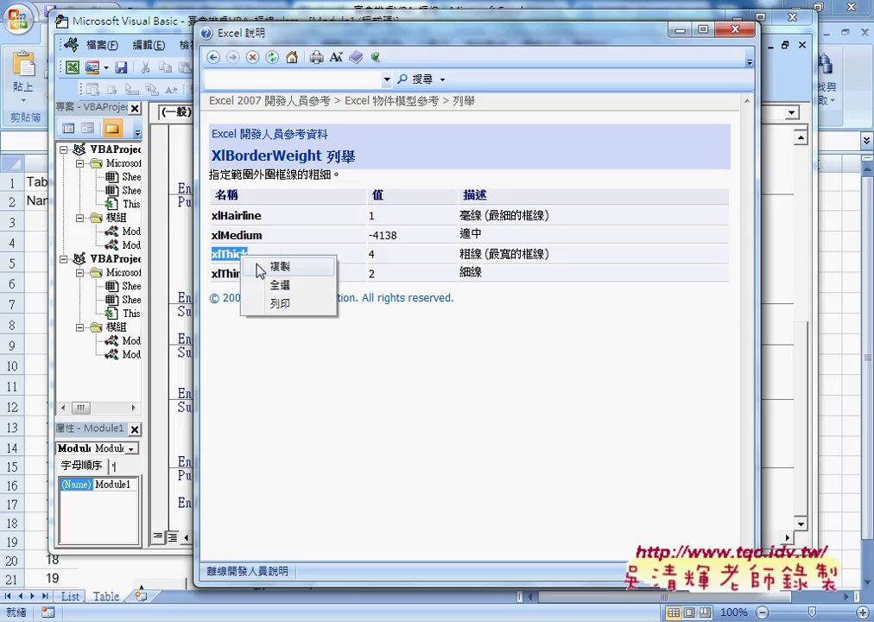
click(283, 266)
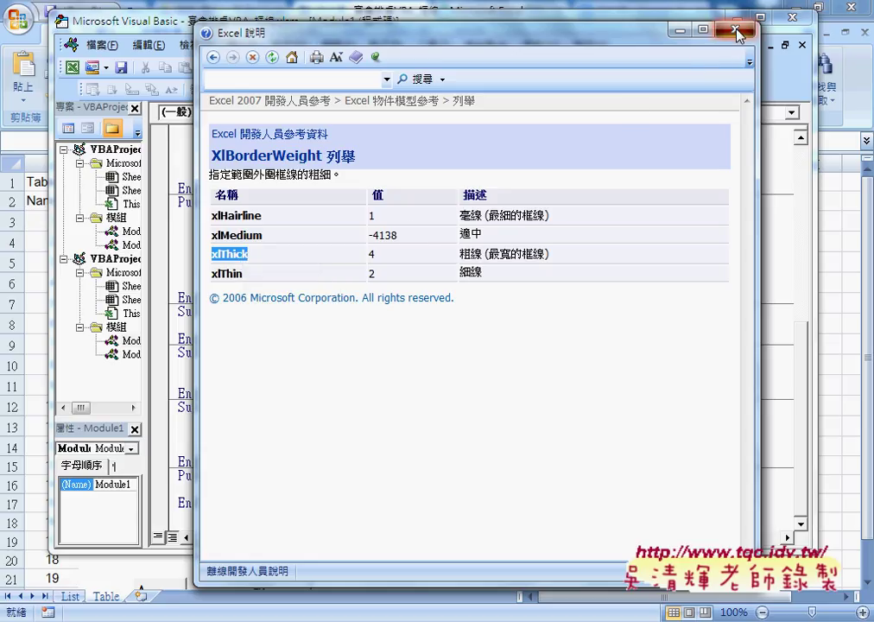
click(579, 21)
- Complete the thick red macro's line as .Borders.Weight = xlThick
click(436, 449)
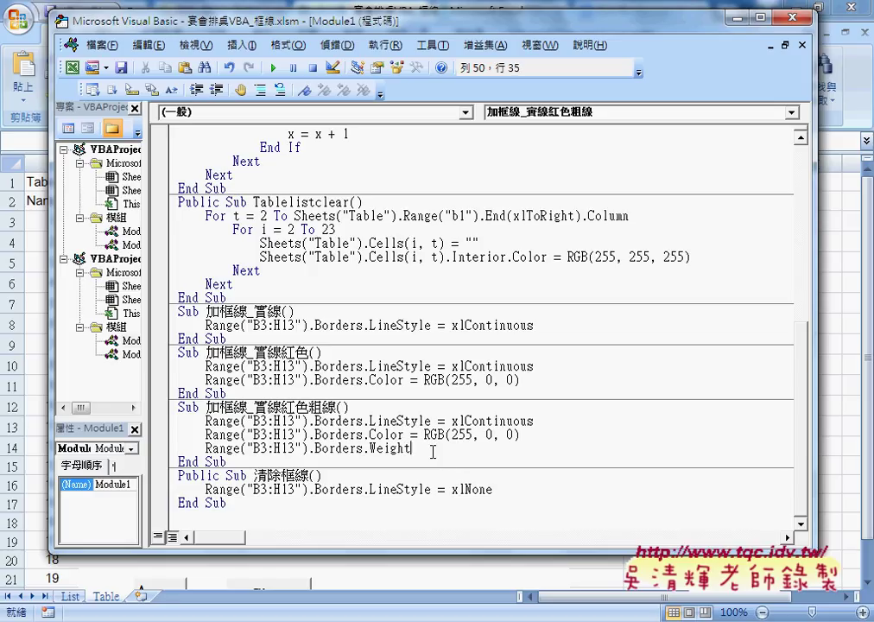
text(= )
text(xlThick)
click(487, 503)
- Clear the seating table's borders with 清除框線, then edit that button's assigned macro code
key(alt+F11)
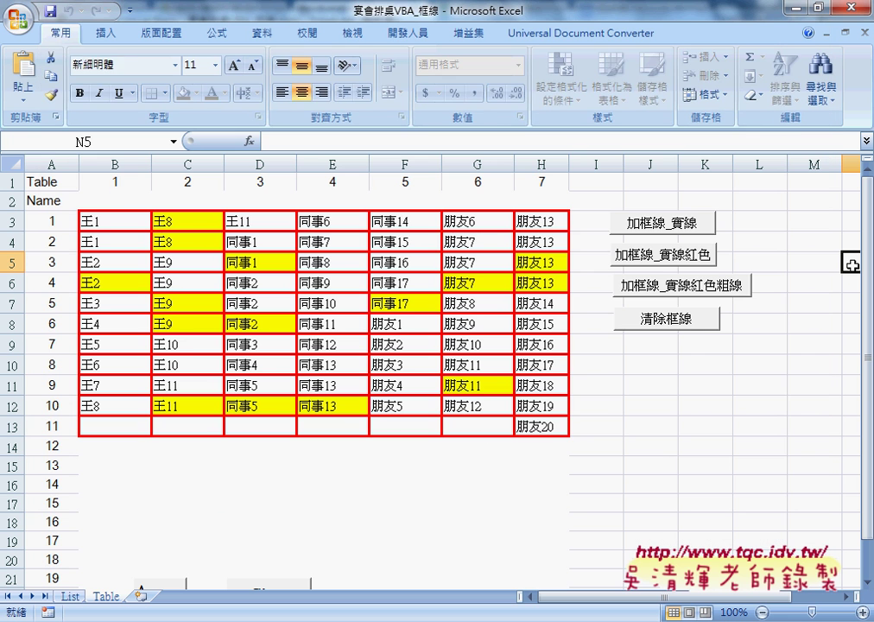
click(694, 321)
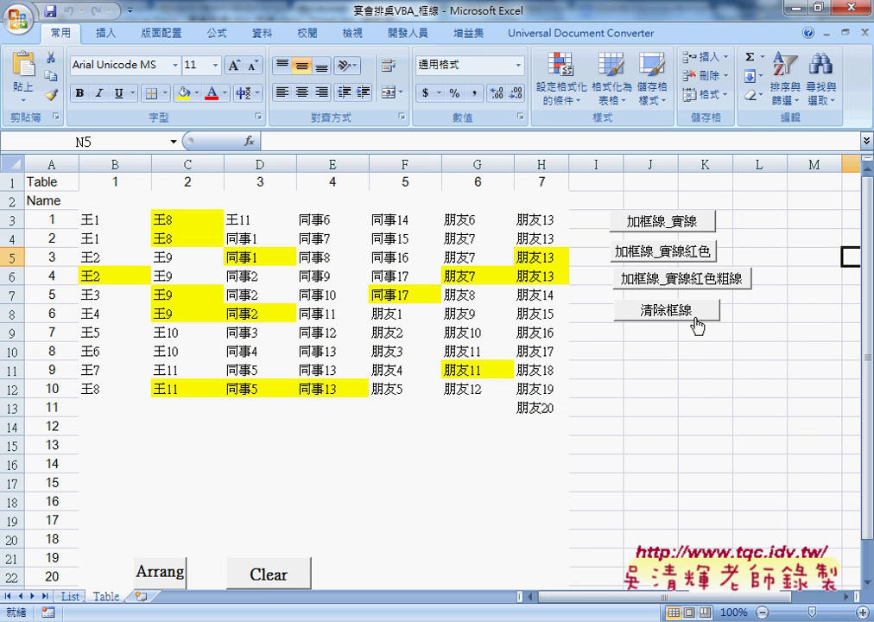
right_click(683, 302)
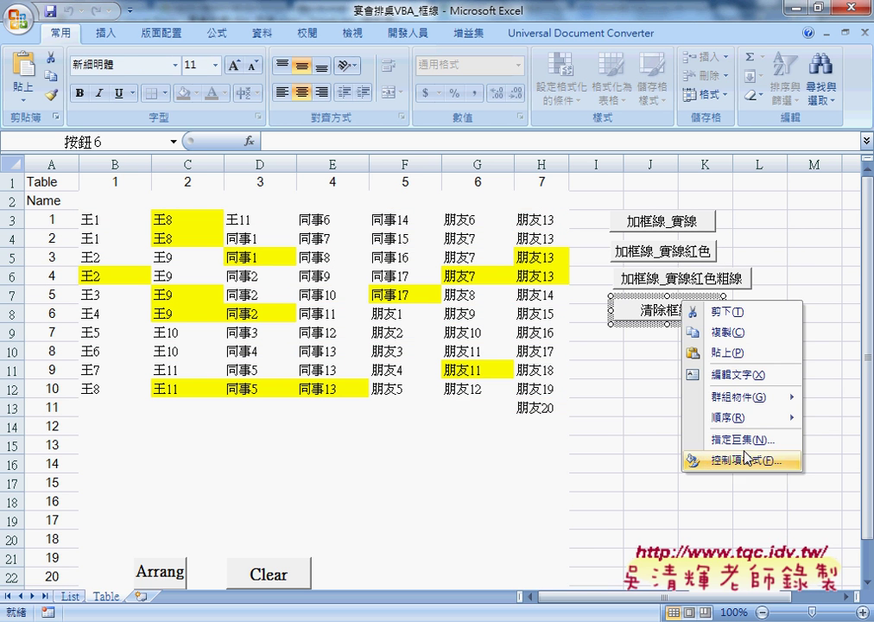
click(741, 439)
click(829, 333)
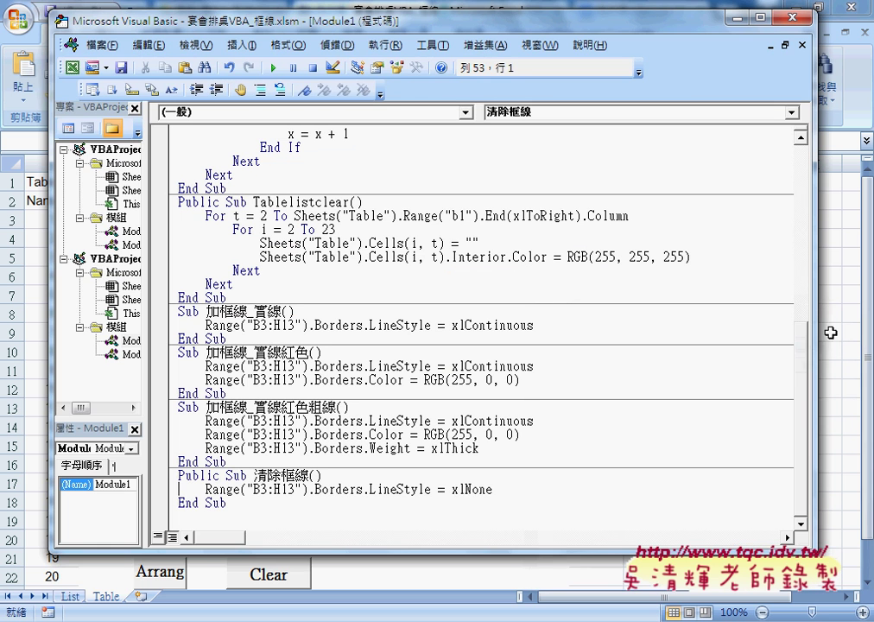
drag(493, 490, 448, 491)
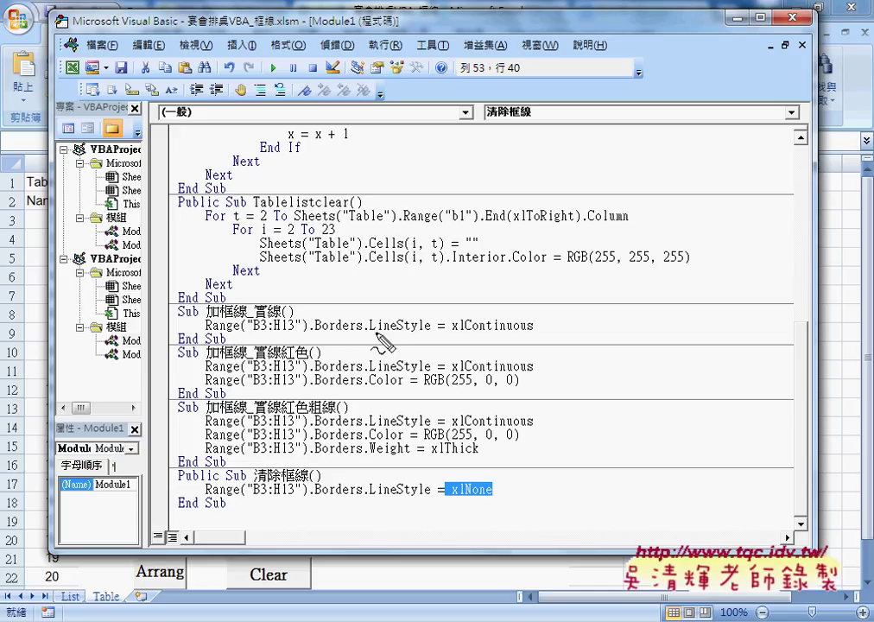
drag(257, 317, 281, 317)
drag(354, 333, 497, 330)
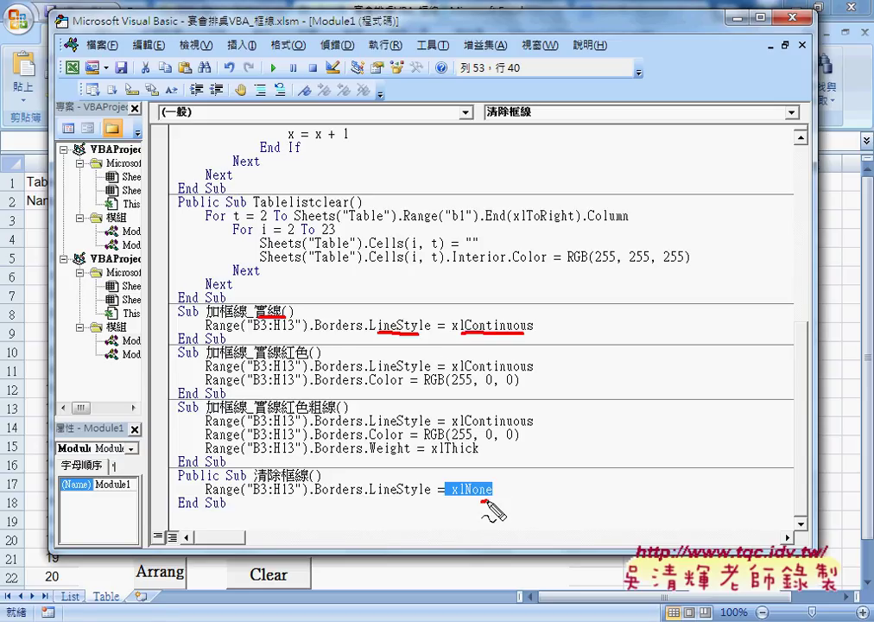
mouse_move(496, 479)
mouse_down()
mouse_move(466, 494)
mouse_move(501, 510)
mouse_up()
drag(570, 483, 584, 497)
drag(585, 481, 567, 496)
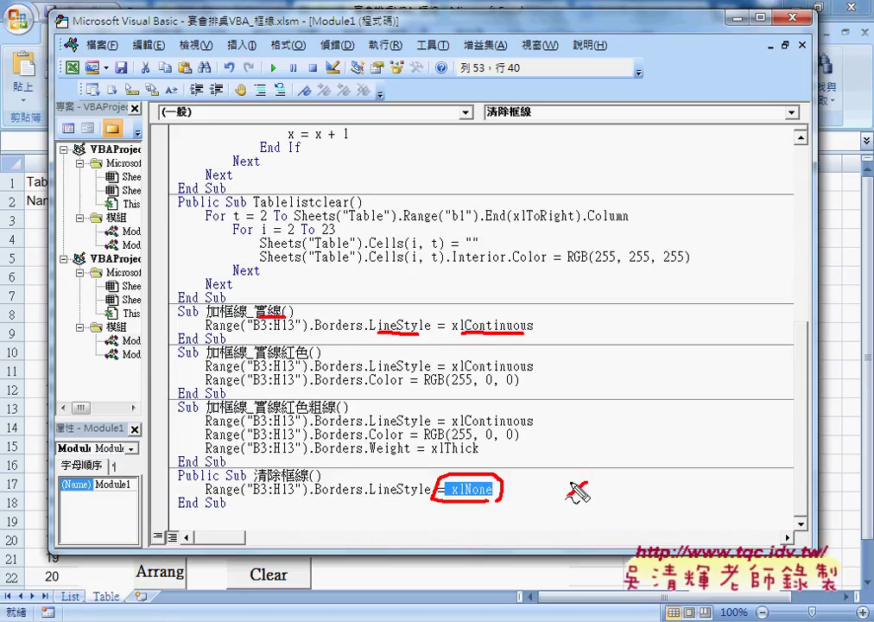
mouse_move(589, 457)
mouse_down()
mouse_move(592, 493)
mouse_move(650, 495)
mouse_up()
mouse_move(587, 498)
mouse_down()
mouse_move(603, 498)
mouse_move(560, 527)
mouse_move(506, 516)
mouse_up()
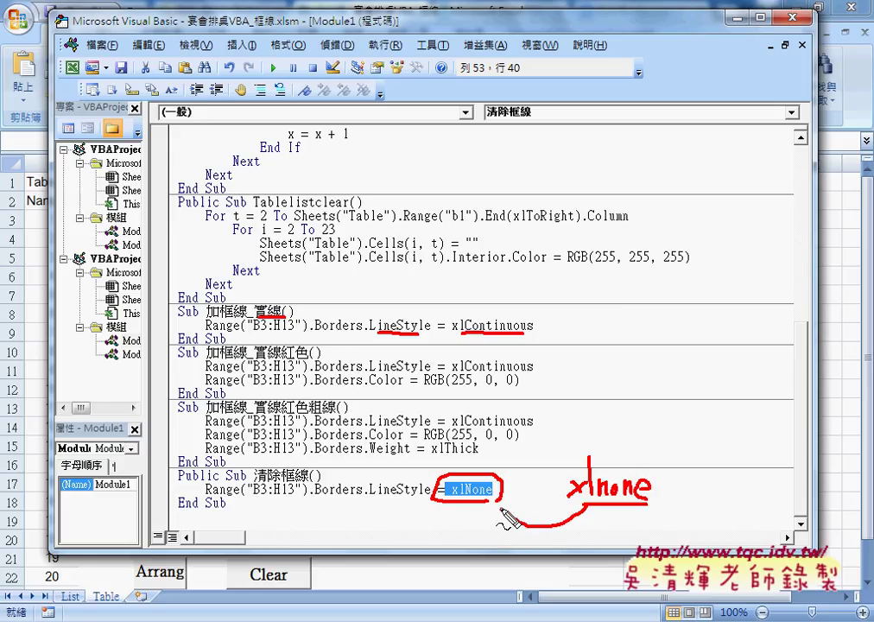
drag(373, 498, 440, 496)
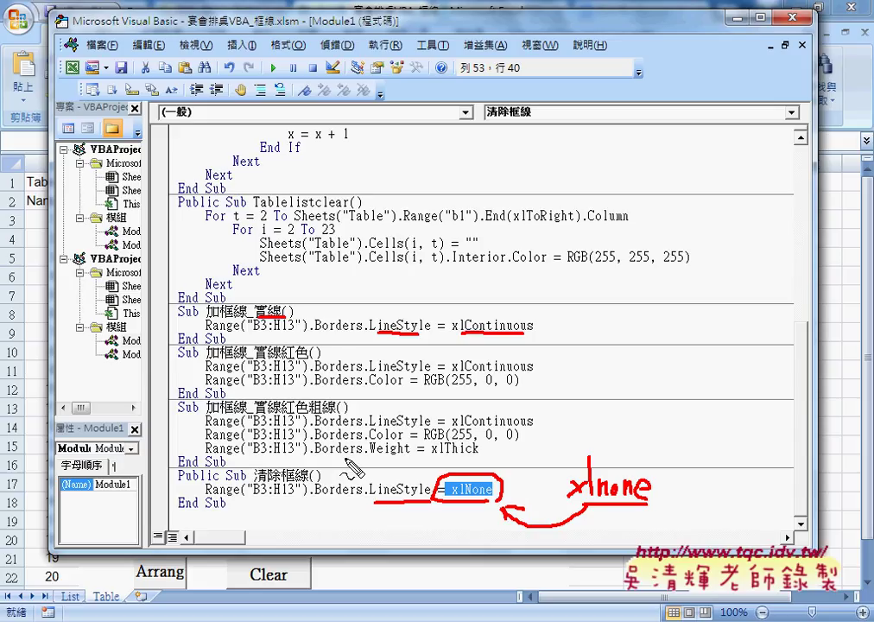
key(Escape)
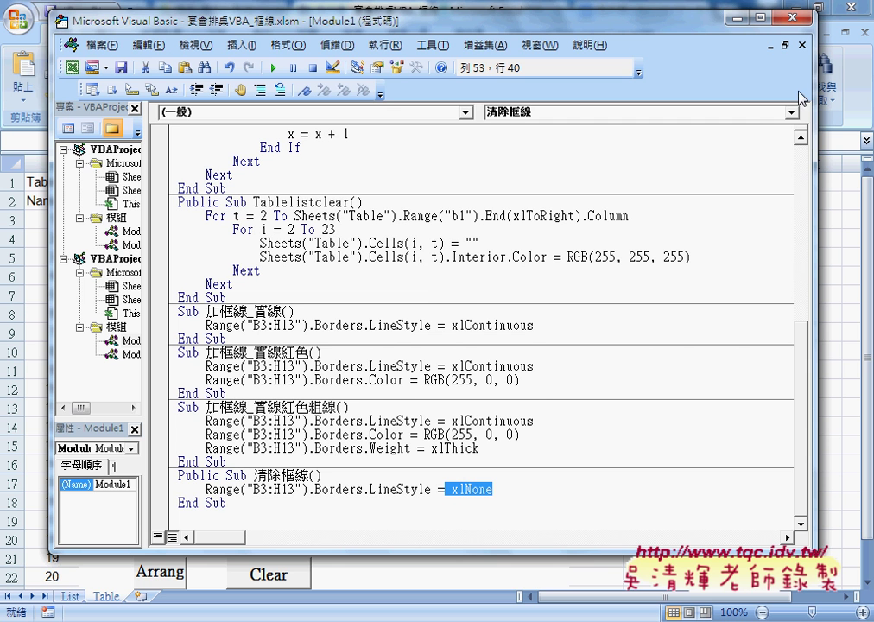
- Run the 加框線_實線, 加框線_實線紅色 and 加框線_實線紅色粗線 macros on B3:H13, then 清除框線
click(841, 374)
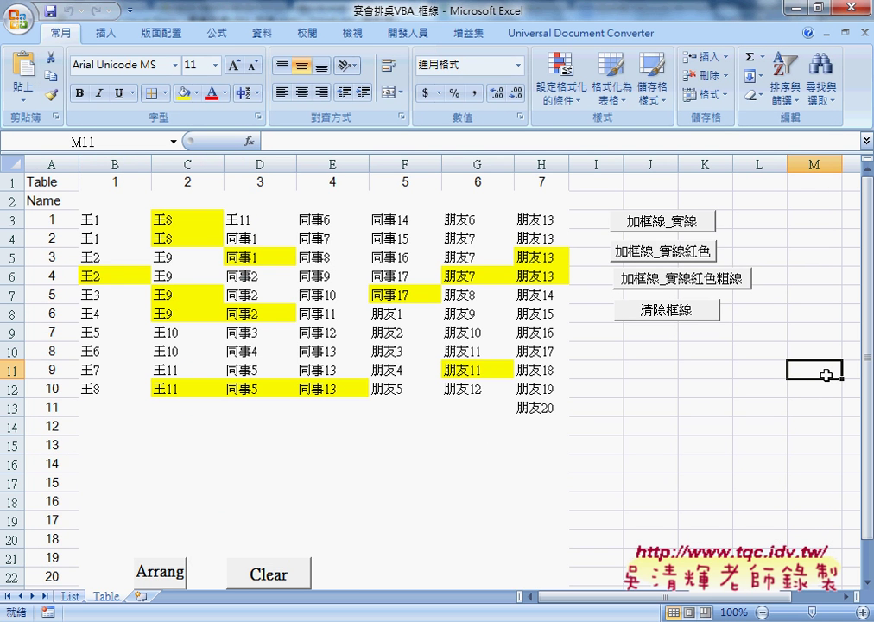
click(658, 225)
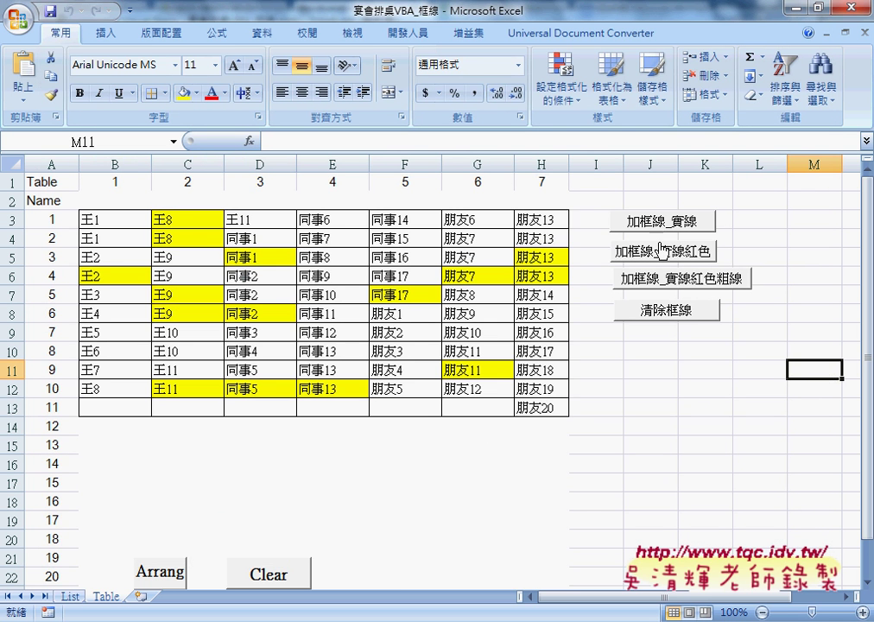
click(662, 253)
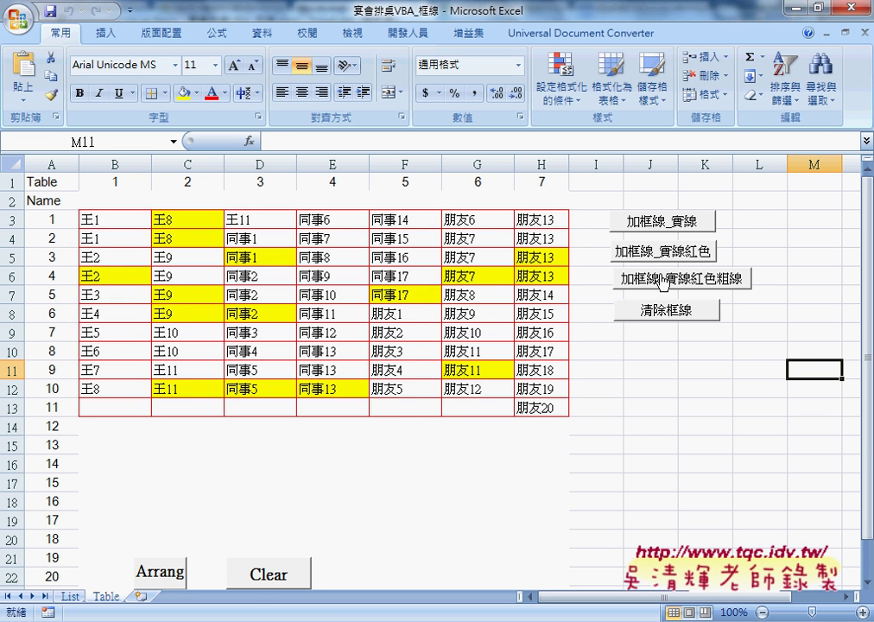
click(662, 276)
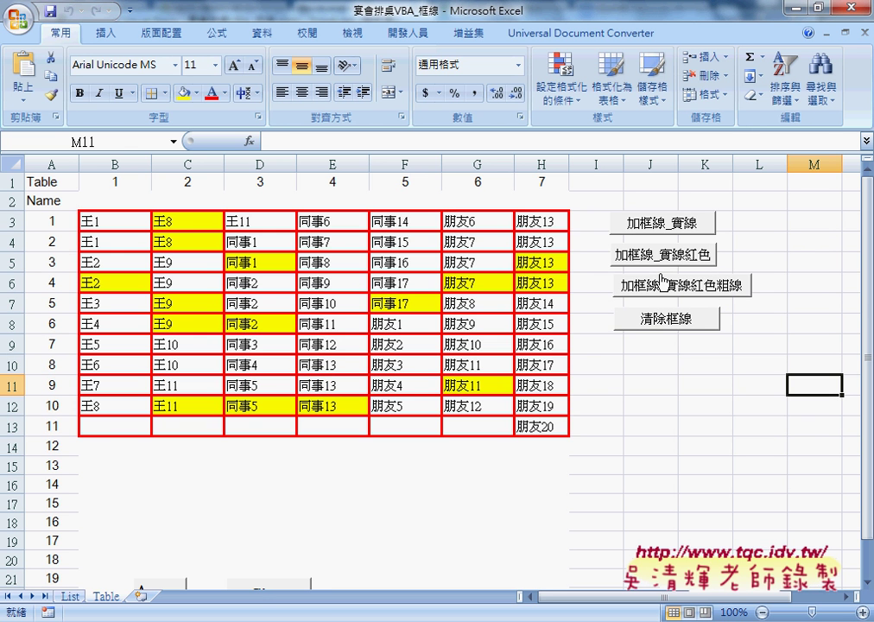
click(665, 321)
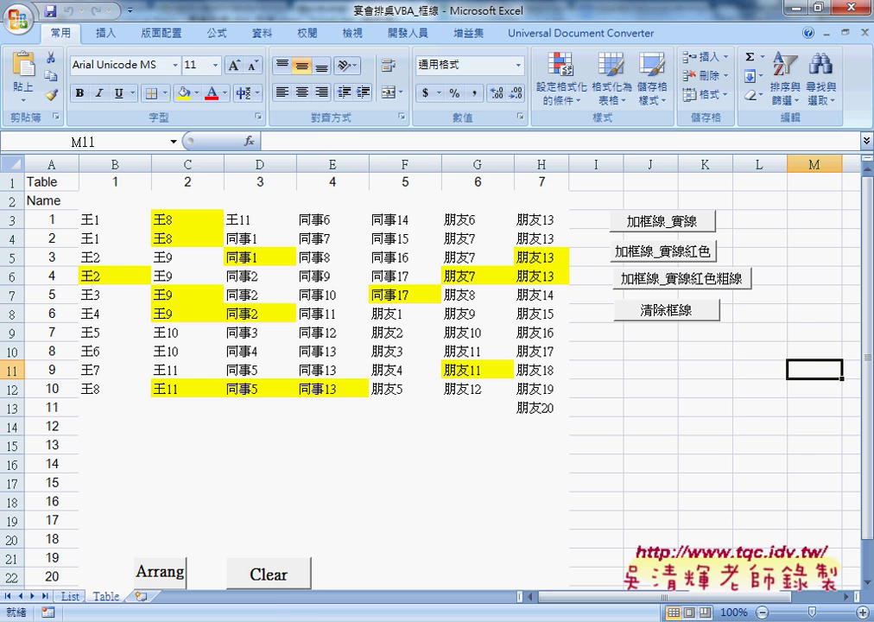
mouse_move(182, 621)
click(181, 535)
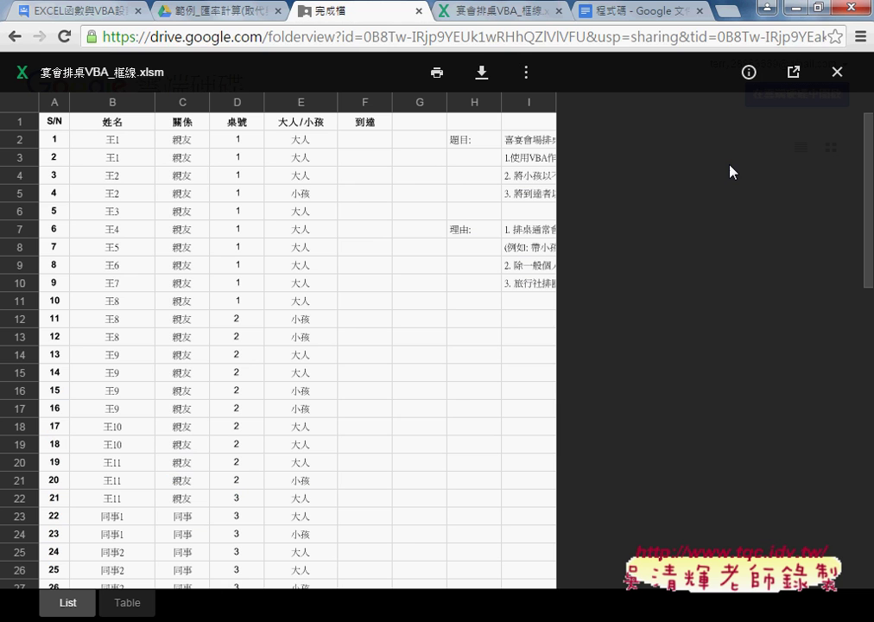
- Leave the workbook preview for the 範例_宴會排桌(框線物件) folder and open 程式碼 in Google Docs
click(837, 74)
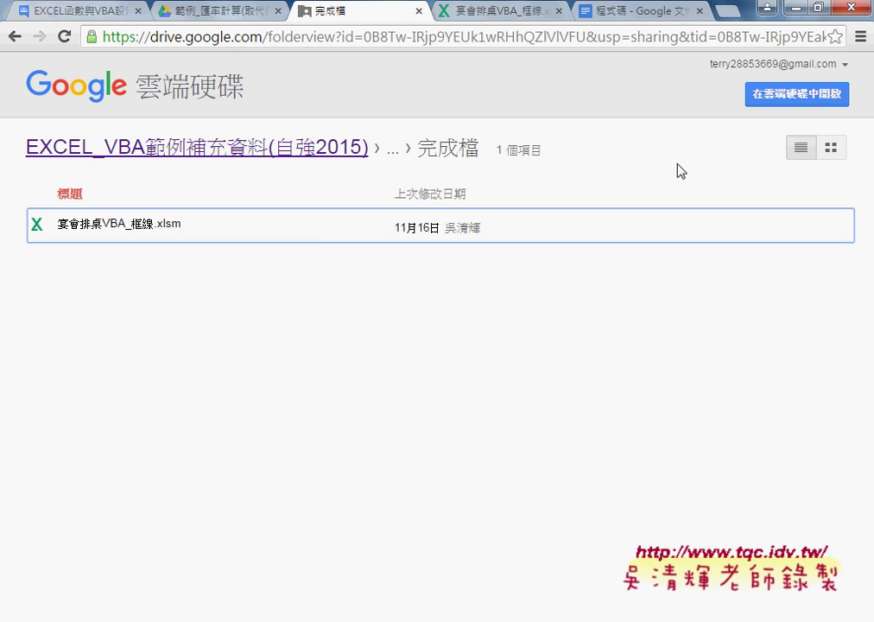
click(15, 37)
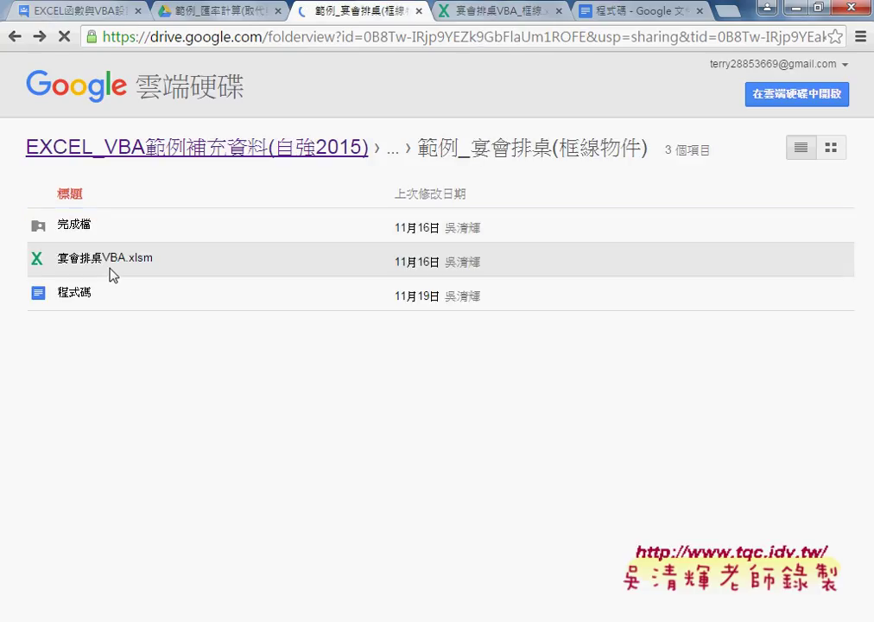
click(79, 295)
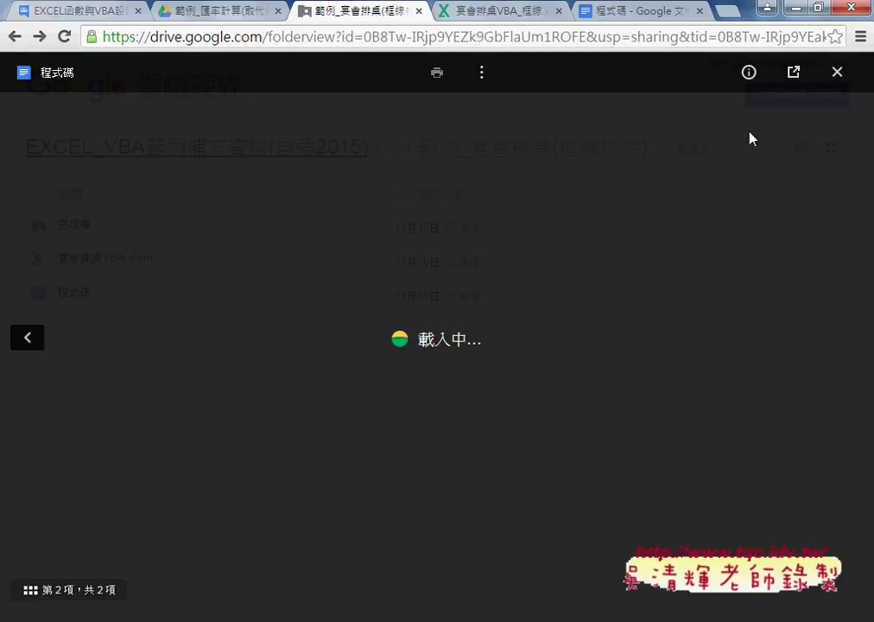
click(793, 75)
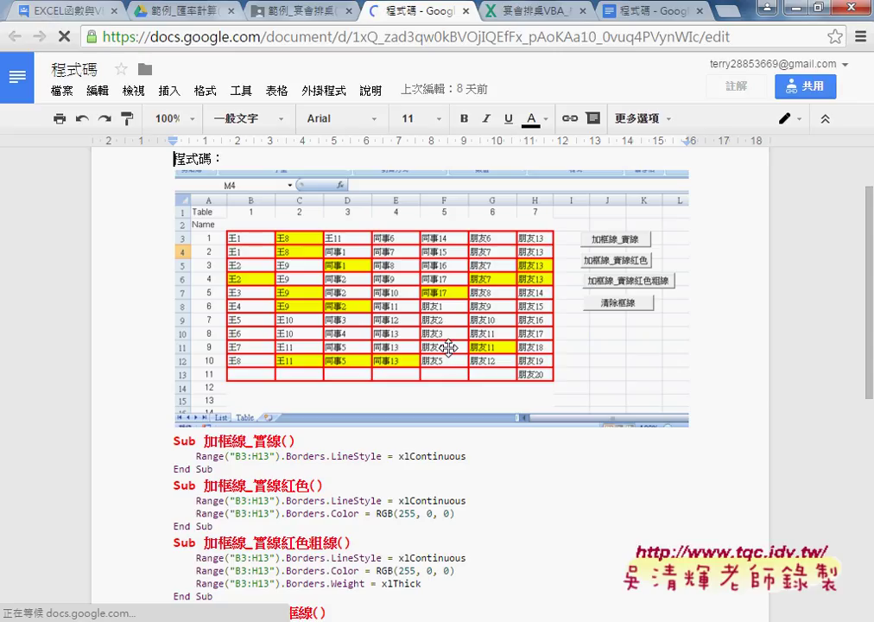
scroll(450, 348, down, 3)
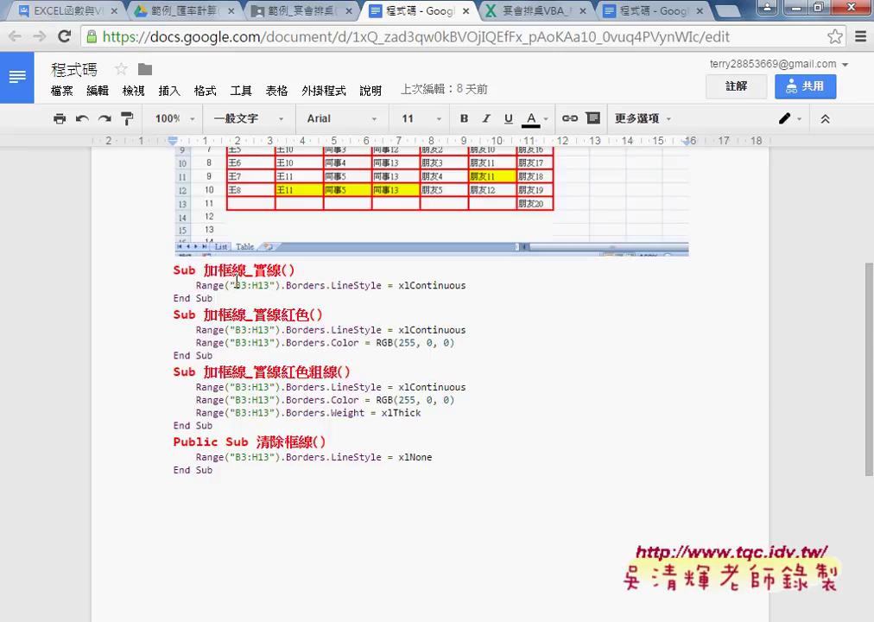
click(236, 330)
click(238, 399)
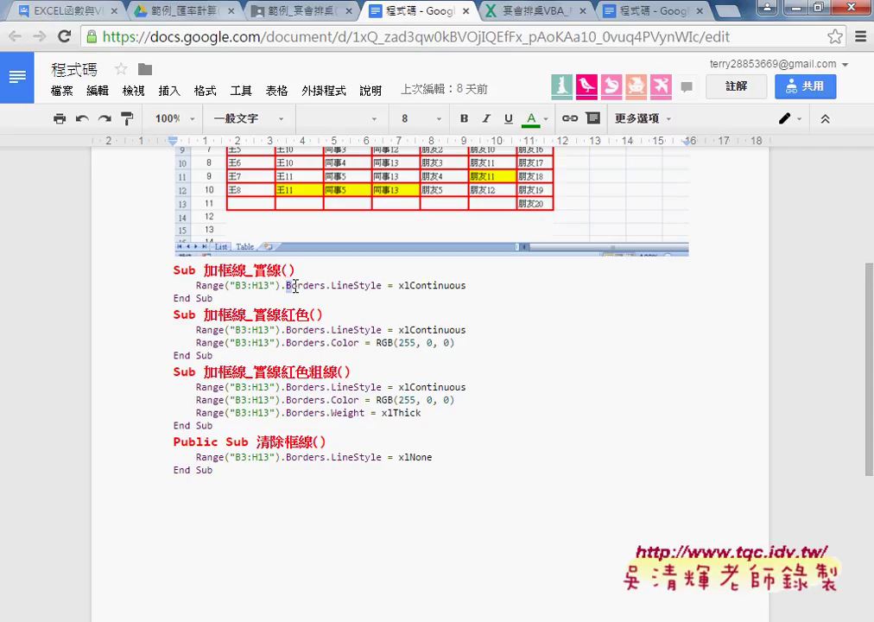
drag(287, 284, 331, 291)
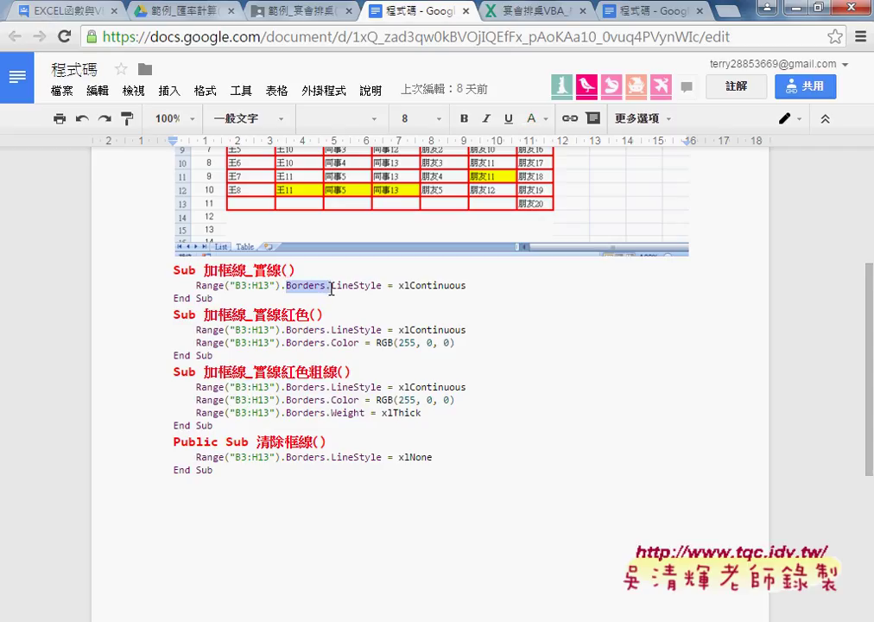